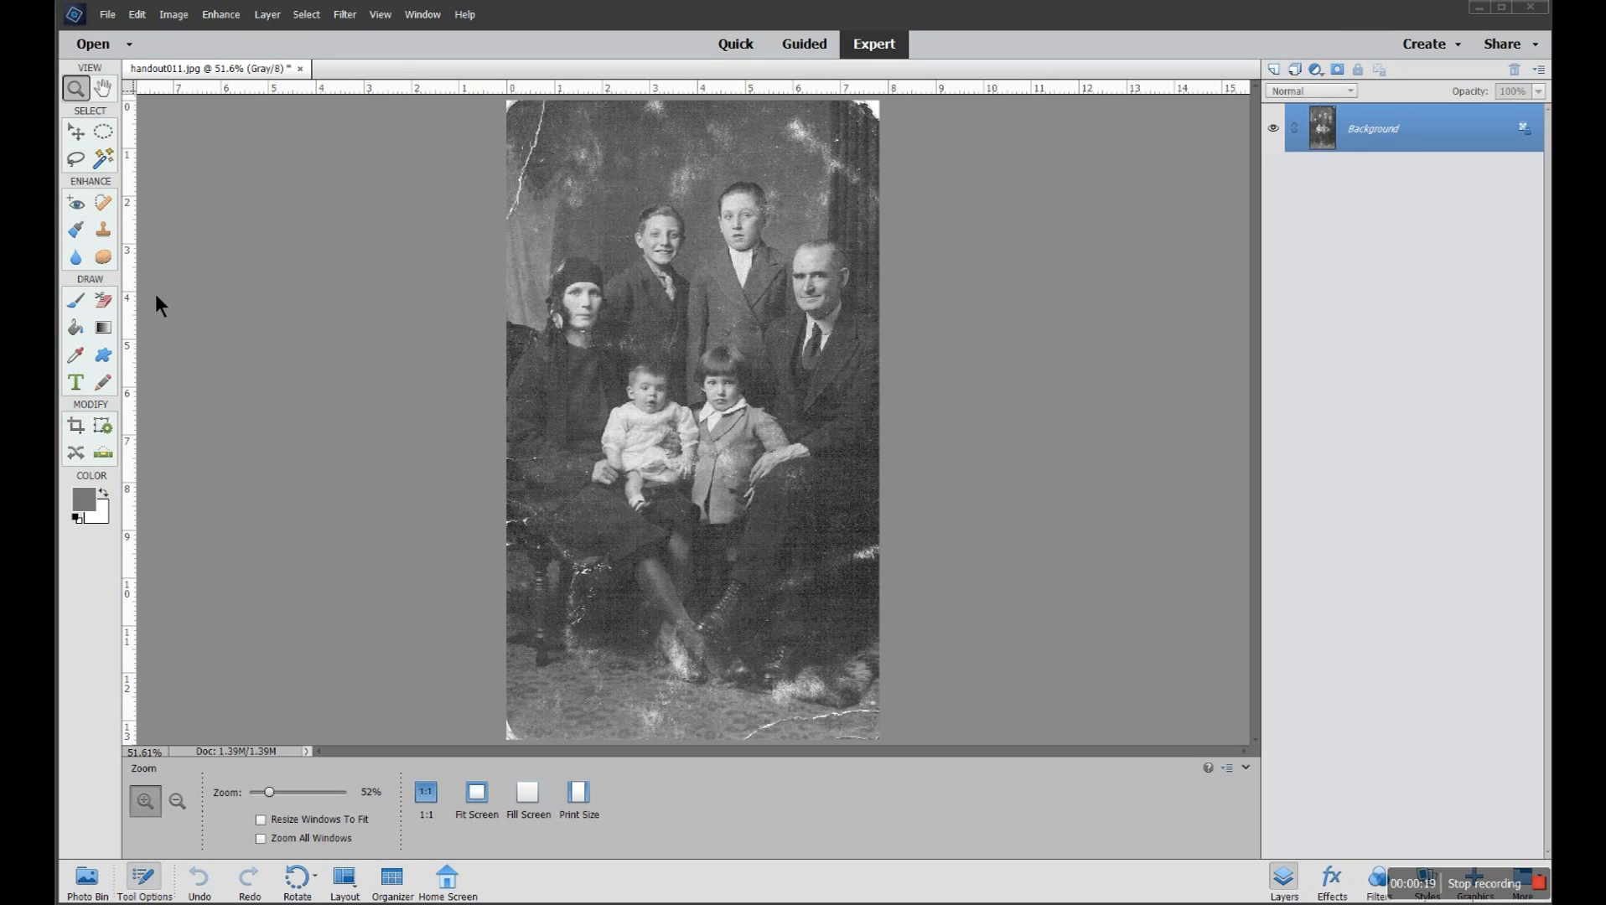
- Activate the Spot Healing Brush with Content Aware healing and set its brush size to 70 px
{"action": "left_click", "coordinate": [104, 207]}
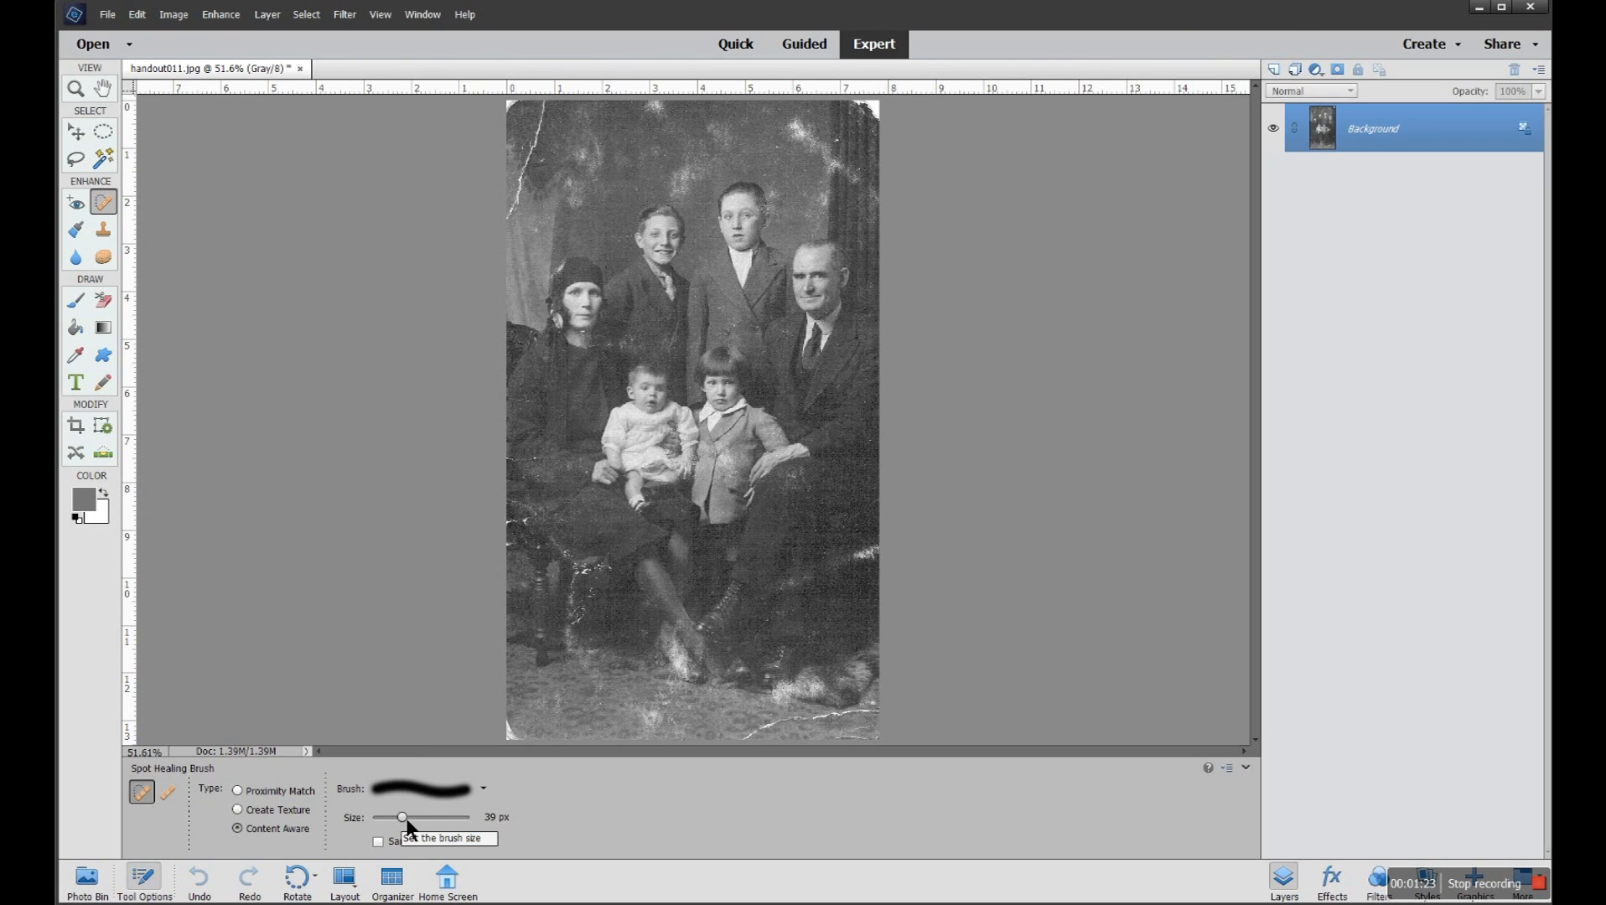
{"action": "left_click_drag", "start_coordinate": [405, 818], "coordinate": [445, 821]}
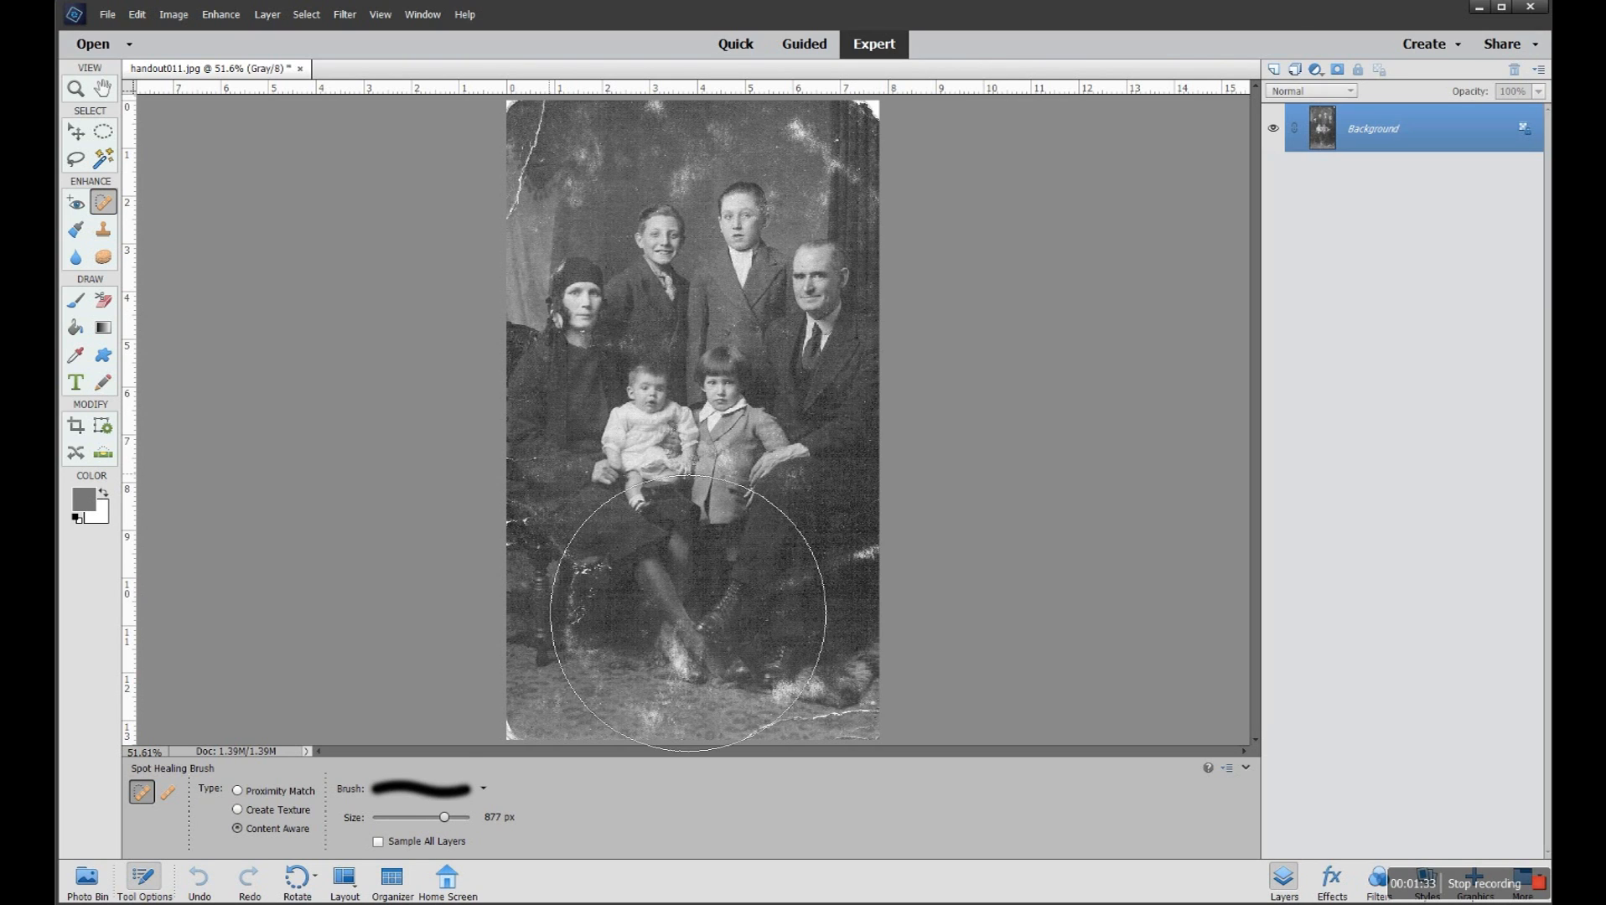
{"action": "left_click_drag", "start_coordinate": [444, 818], "coordinate": [410, 813]}
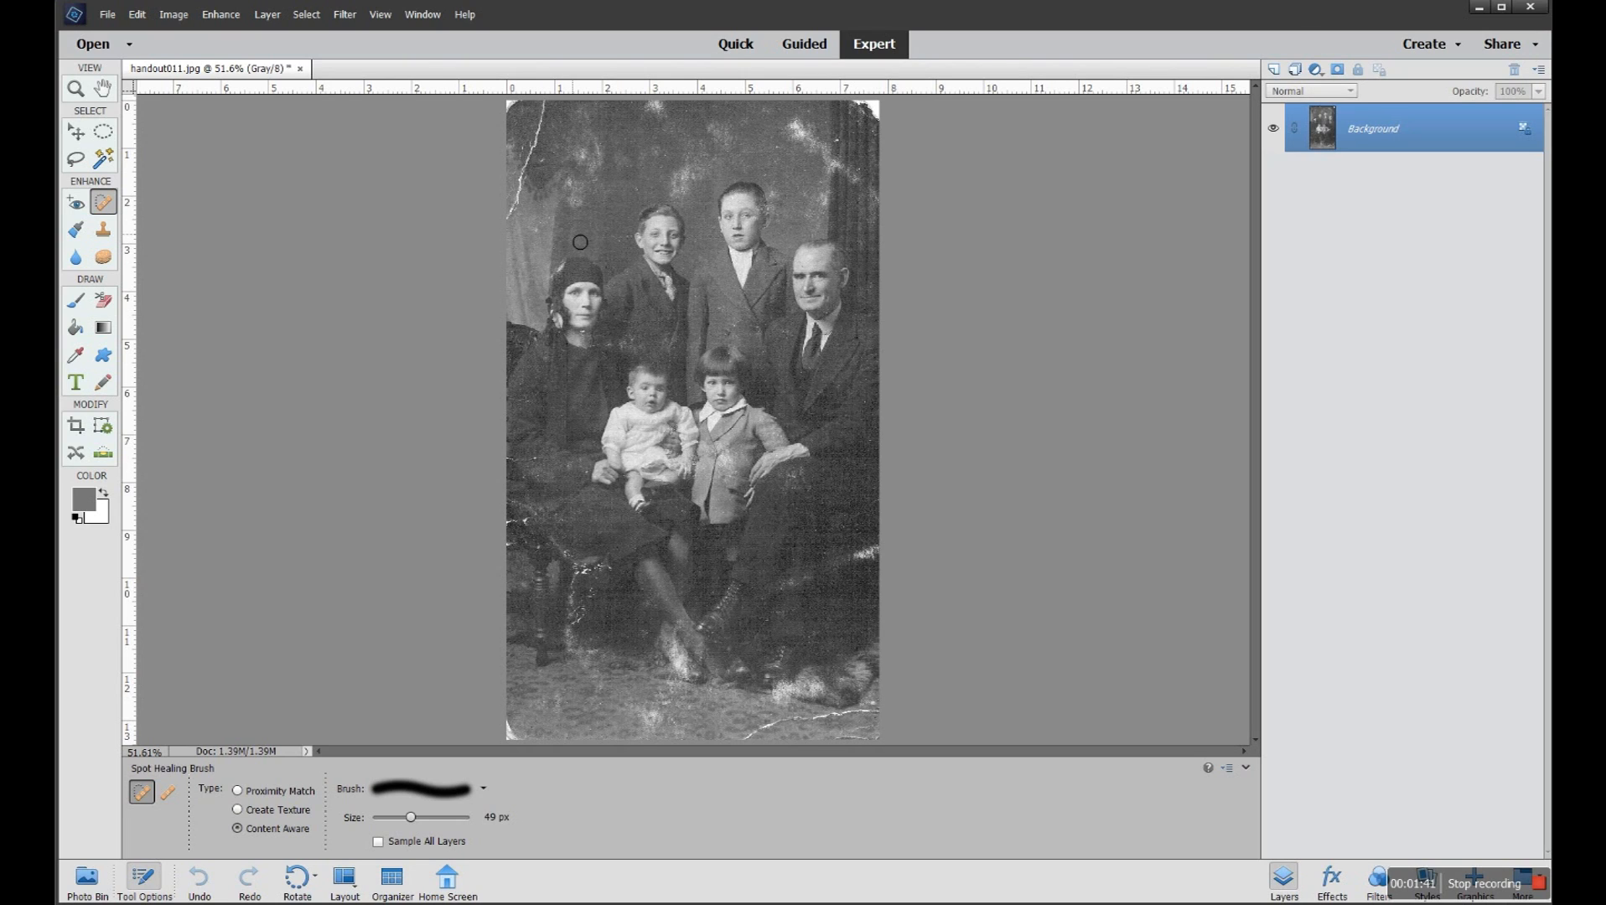
{"action": "key", "text": "bracketleft"}
{"action": "key", "text": "bracketleft"}
{"action": "key", "text": "bracketleft"}
{"action": "key", "text": "bracketleft"}
{"action": "key", "text": "bracketleft"}
{"action": "key", "text": "bracketright"}
{"action": "key", "text": "bracketright"}
{"action": "key", "text": "bracketright"}
{"action": "key", "text": "bracketright"}
{"action": "key", "text": "bracketright"}
{"action": "key", "text": "bracketright"}
{"action": "key", "text": "bracketright"}
{"action": "key", "text": "bracketright"}
{"action": "key", "text": "bracketleft"}
{"action": "key", "text": "bracketleft"}
{"action": "key", "text": "bracketleft"}
{"action": "key", "text": "bracketleft"}
{"action": "left_click", "coordinate": [607, 228]}
- Zoom the photo to 200% and examine the damage from the small children up to the backdrop's torn upper-left corner
{"action": "key", "text": "ctrl+plus"}
{"action": "key", "text": "ctrl+plus"}
{"action": "key", "text": "ctrl+plus"}
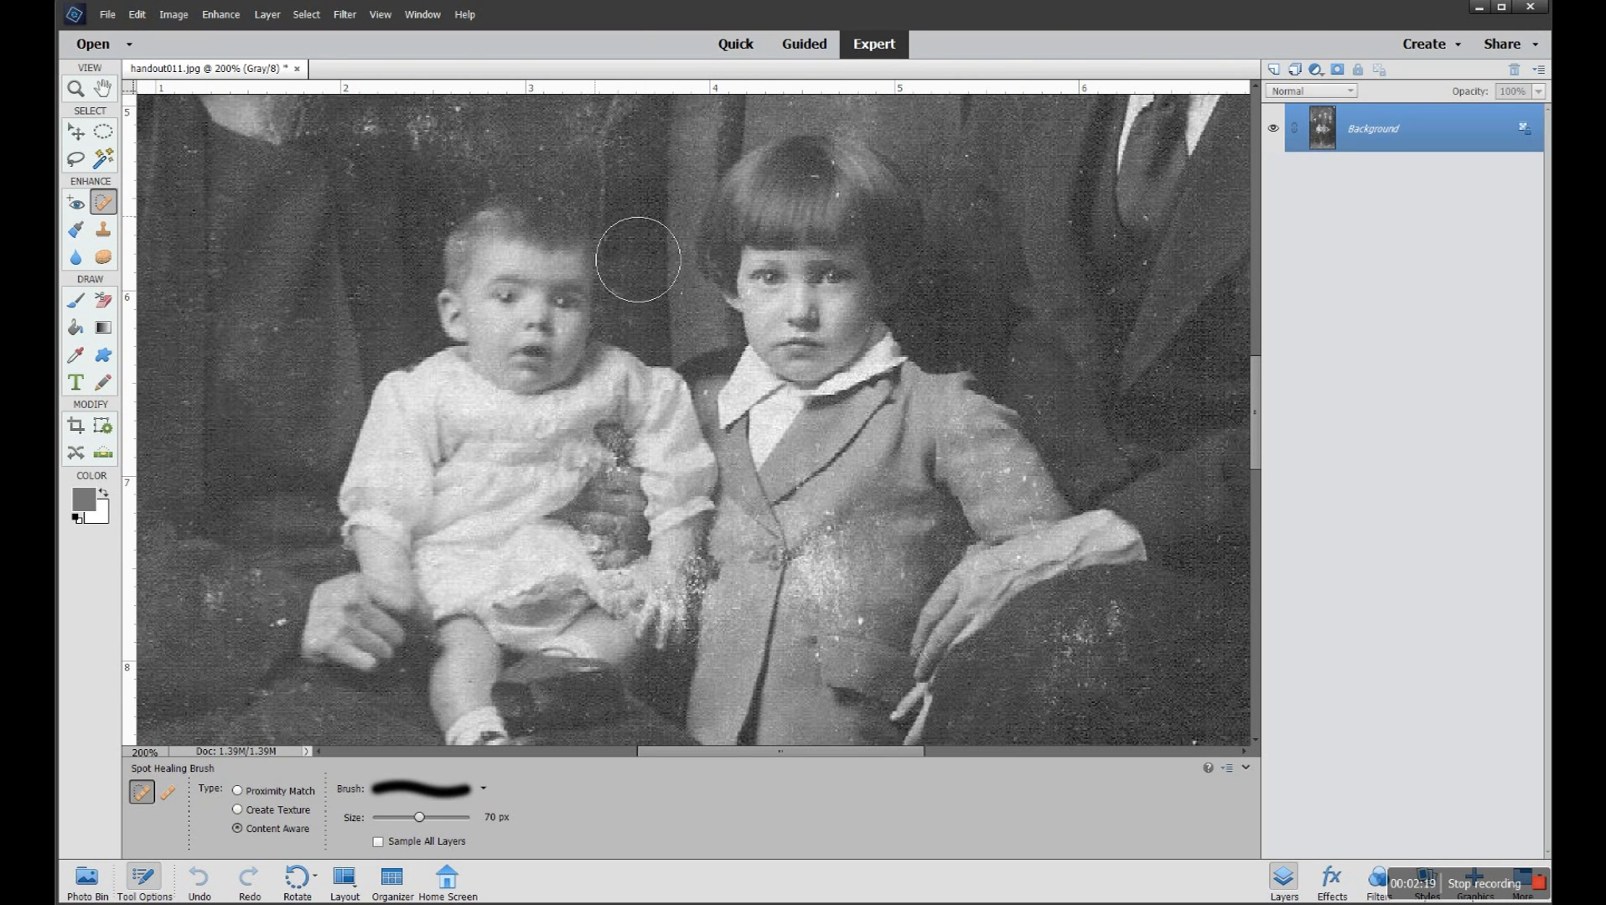
{"action": "scroll", "coordinate": [652, 279], "scroll_direction": "up", "scroll_amount": 3}
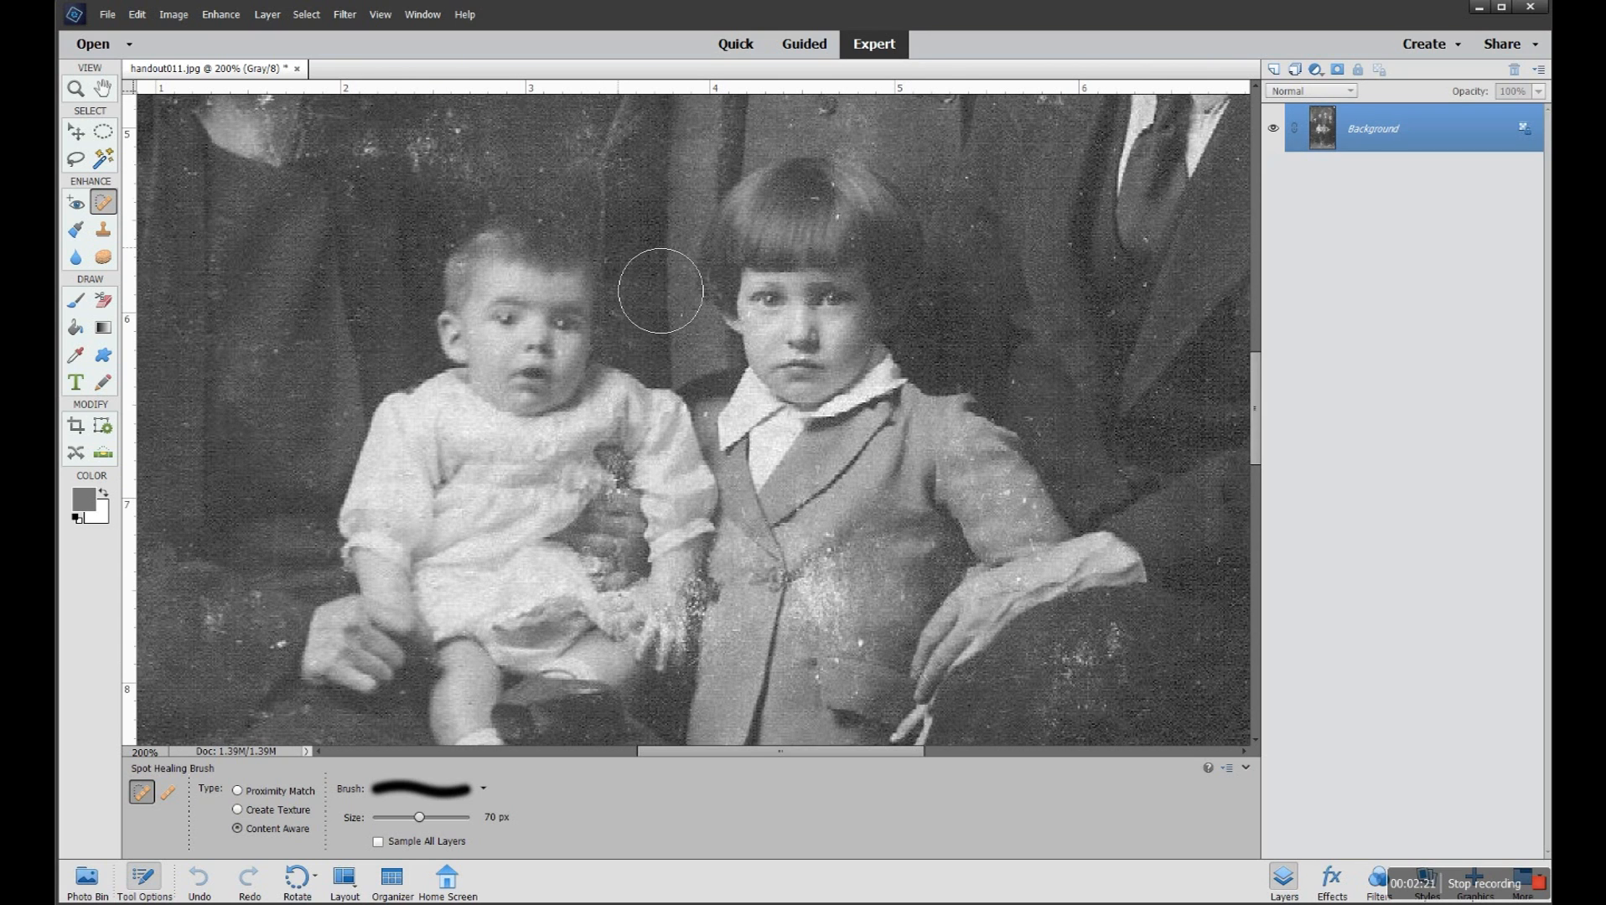
{"action": "scroll", "coordinate": [658, 289], "scroll_direction": "up", "scroll_amount": 3}
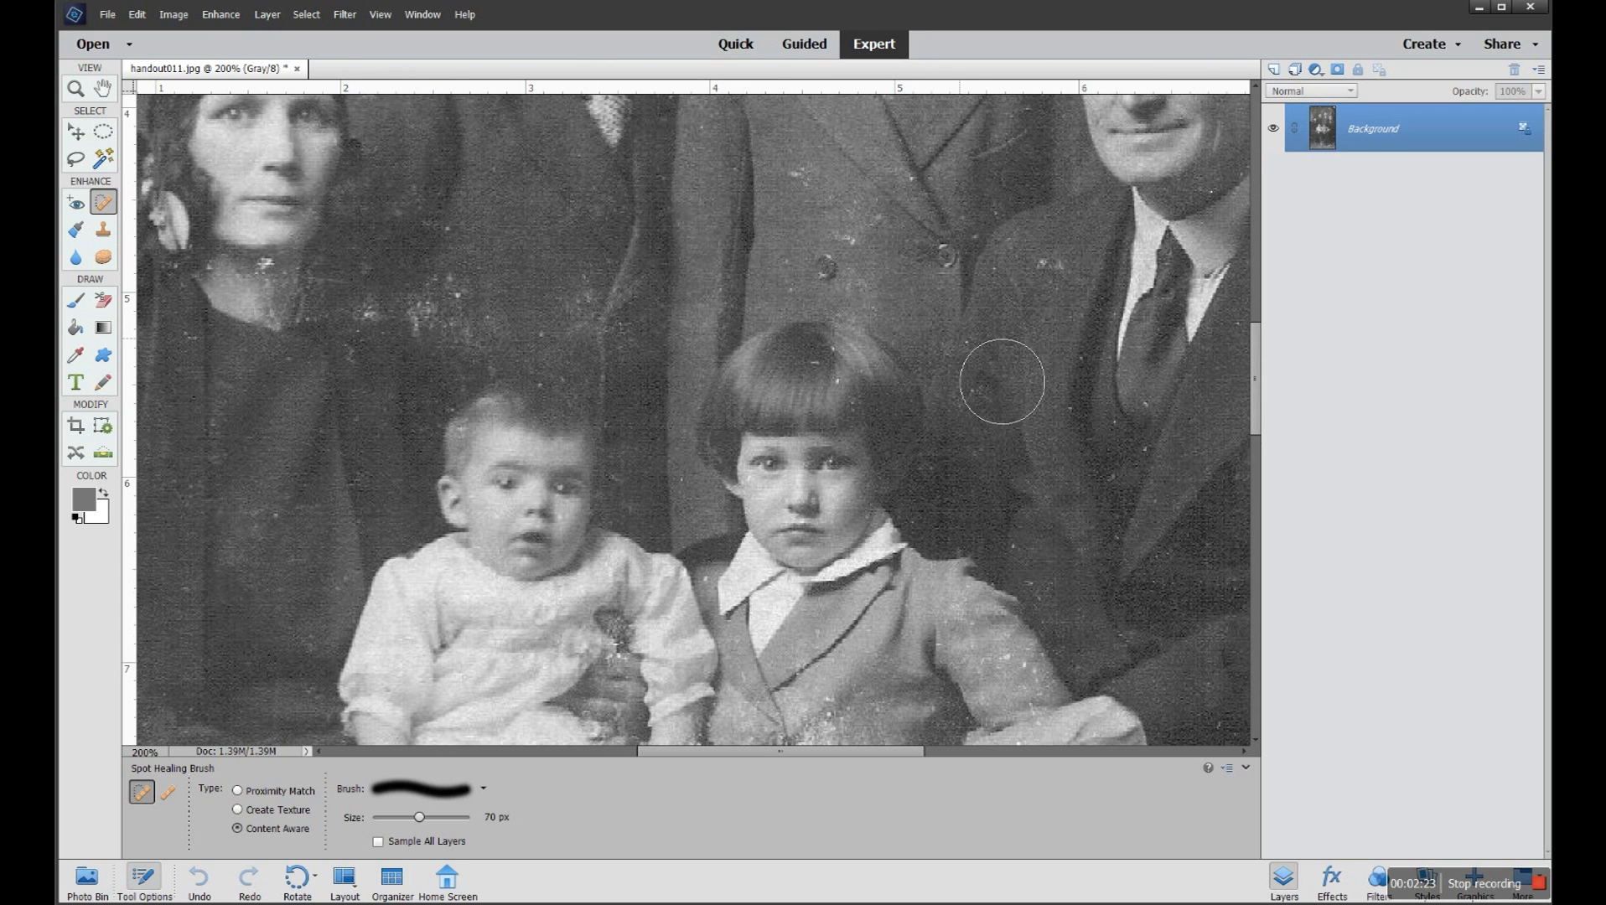
{"action": "mouse_move", "coordinate": [1258, 361]}
{"action": "left_mouse_down"}
{"action": "mouse_move", "coordinate": [1255, 262]}
{"action": "mouse_move", "coordinate": [1255, 282]}
{"action": "left_mouse_up"}
{"action": "scroll", "coordinate": [725, 339], "scroll_direction": "up", "scroll_amount": 3}
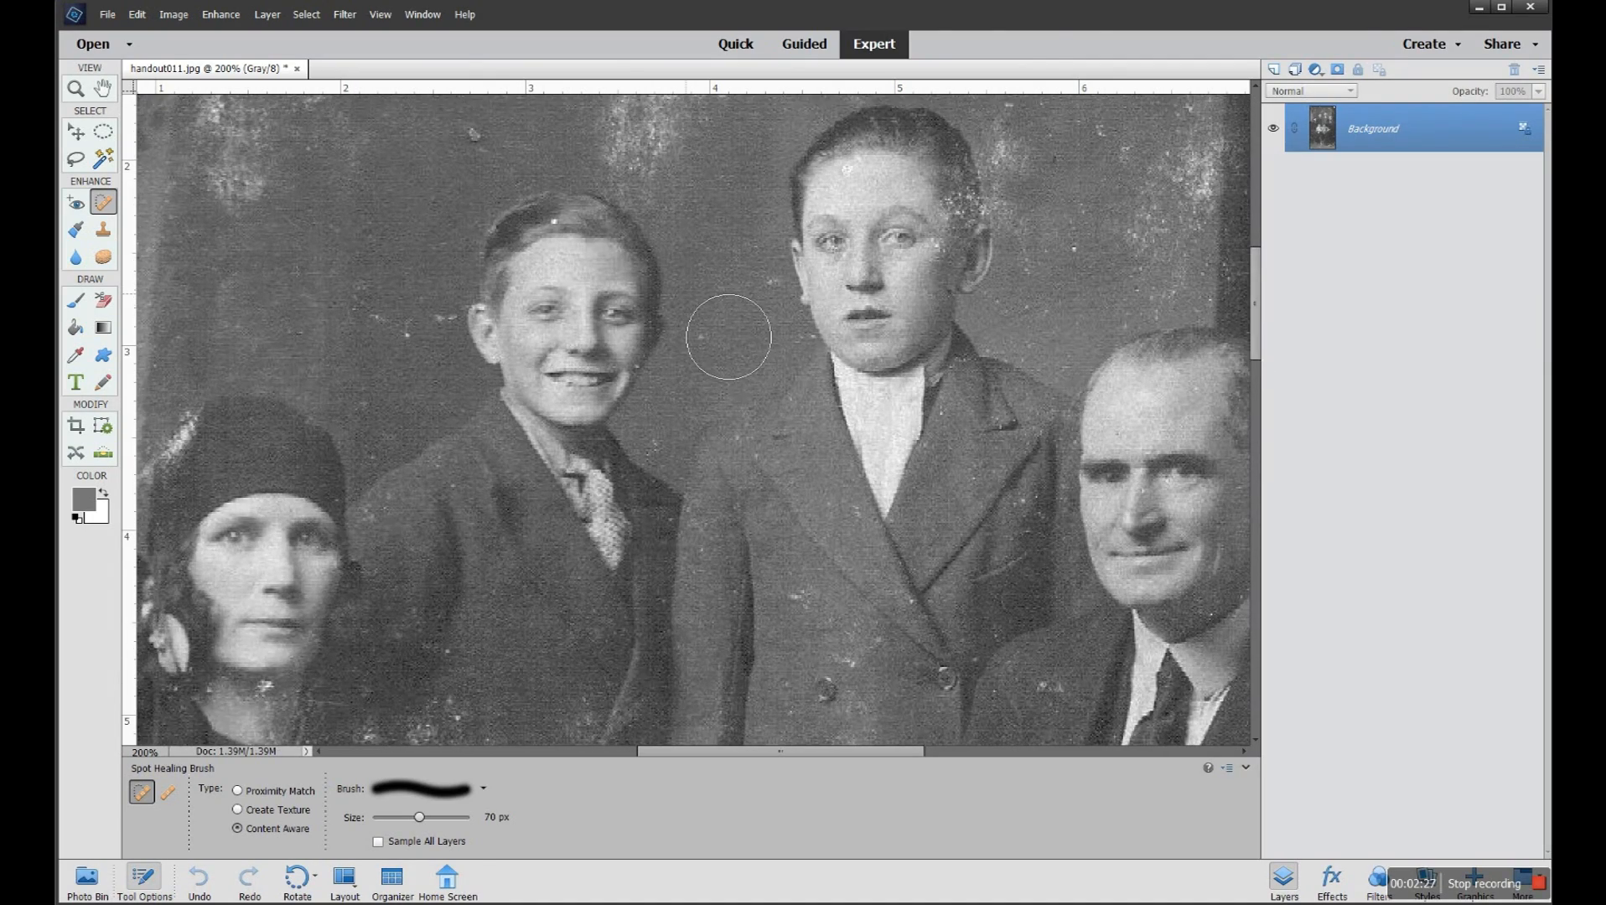
{"action": "scroll", "coordinate": [727, 335], "scroll_direction": "up", "scroll_amount": 6}
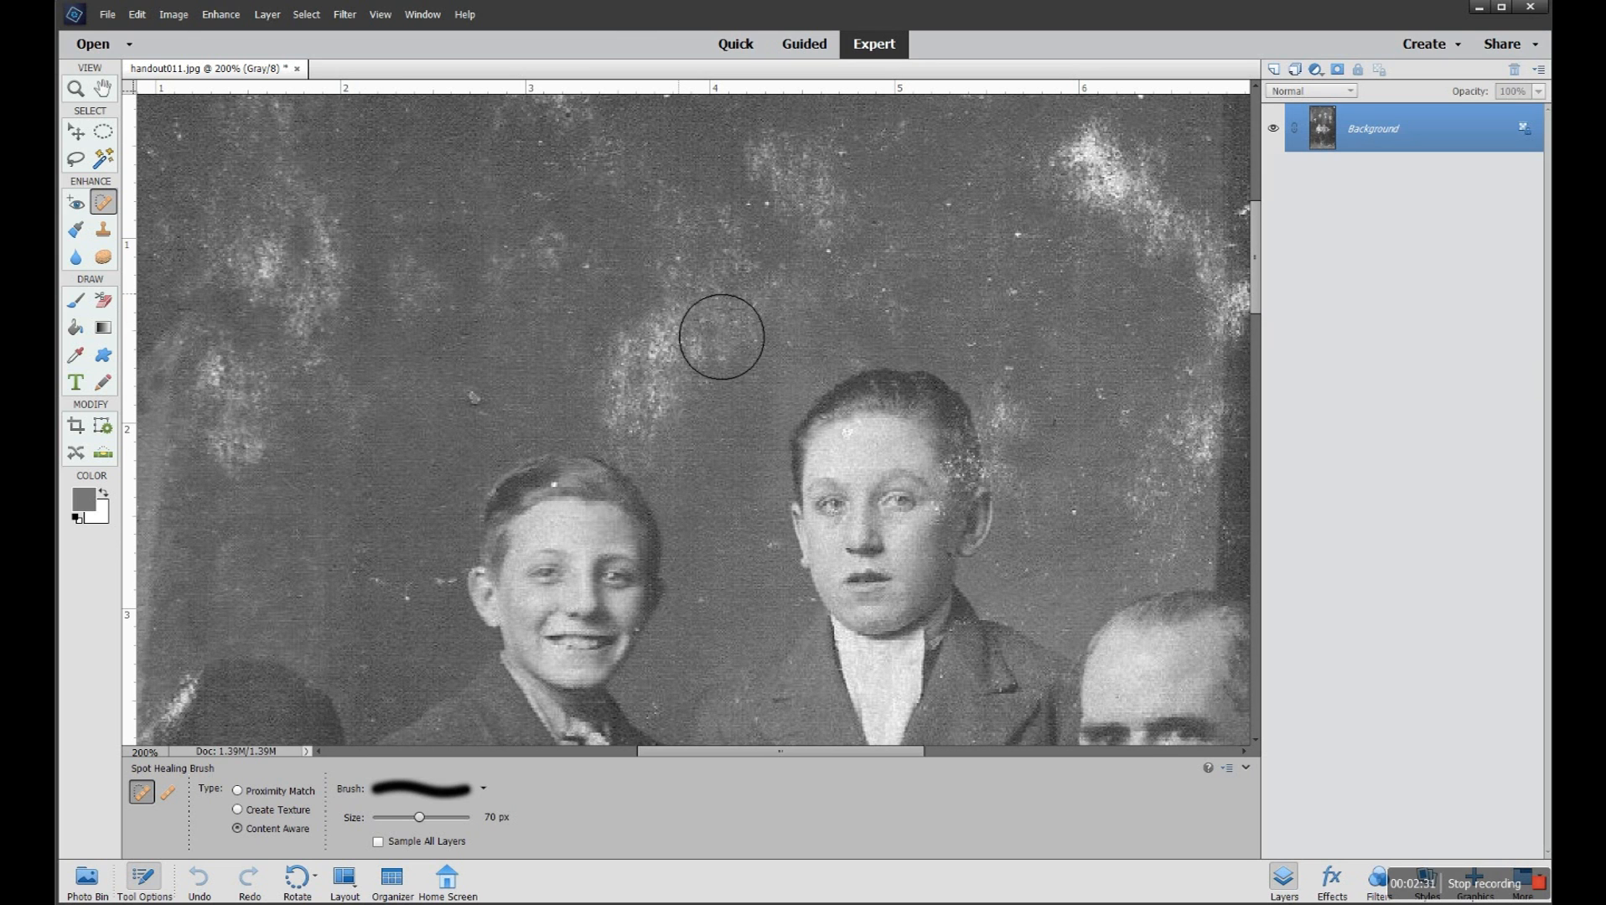
{"action": "scroll", "coordinate": [722, 336], "scroll_direction": "up", "scroll_amount": 1}
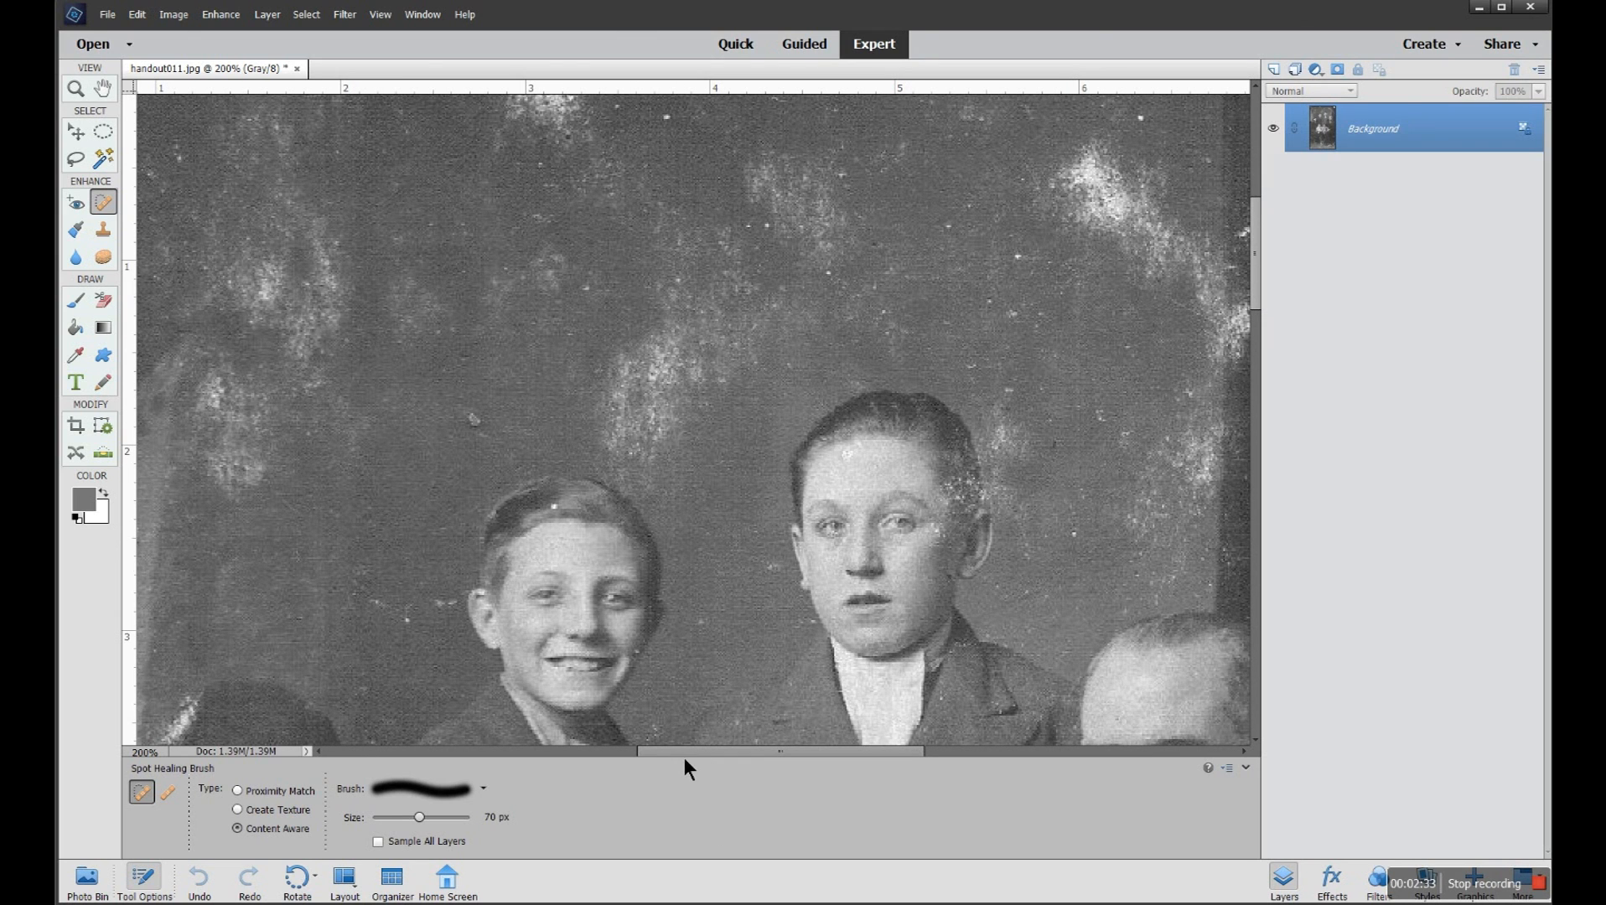
{"action": "left_click_drag", "start_coordinate": [680, 754], "coordinate": [614, 754]}
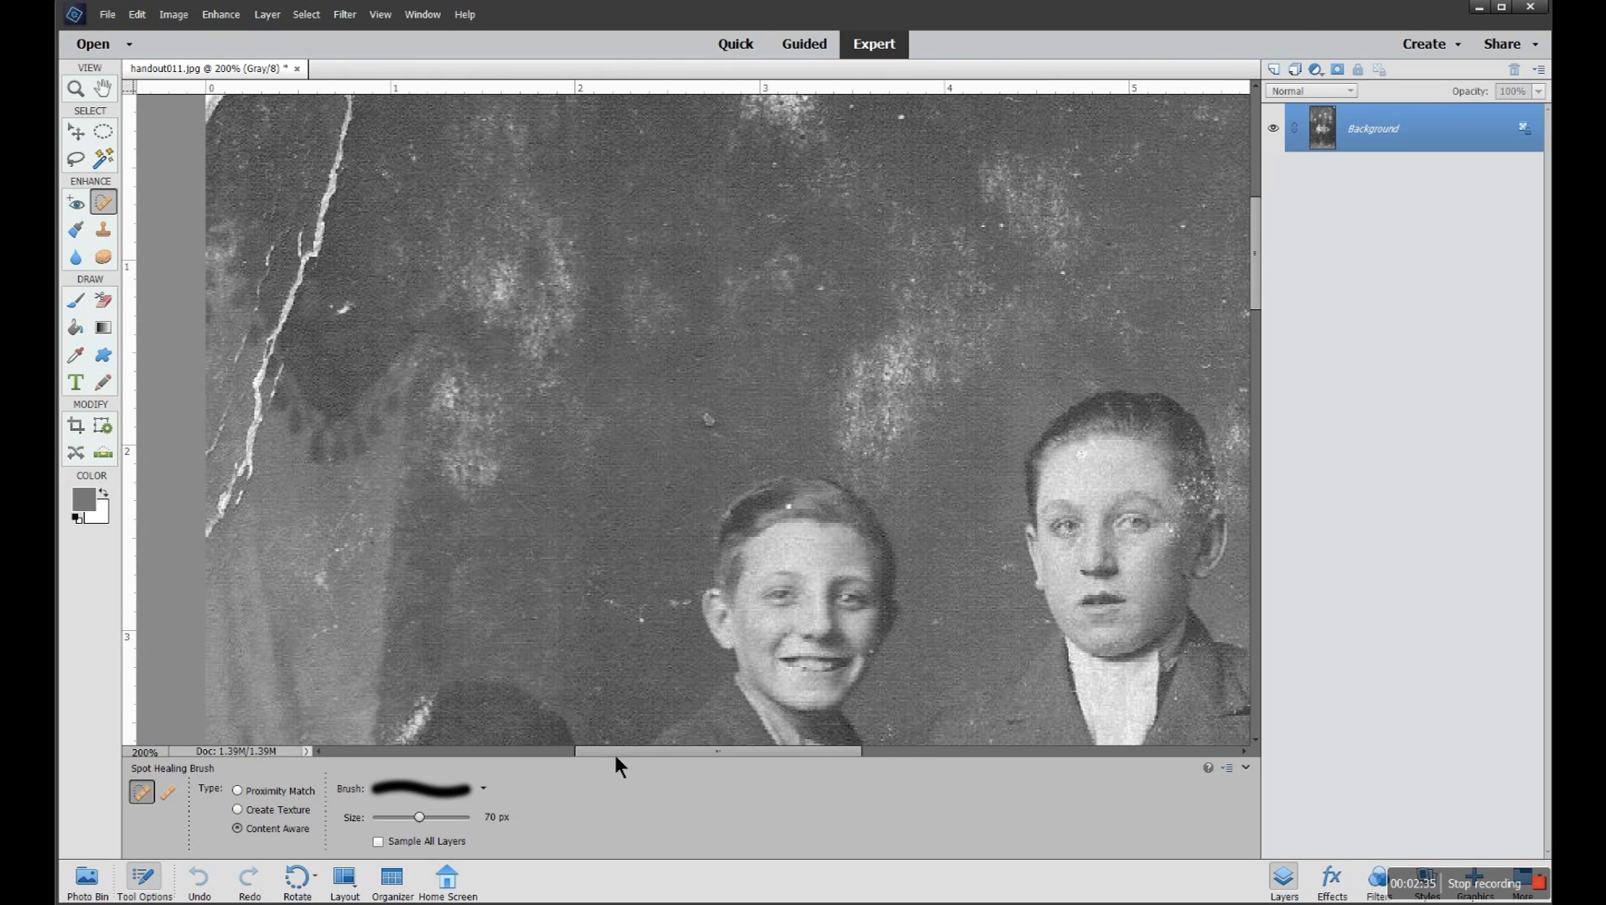
- Show the Navigator and use it to frame the two older boys and the damaged backdrop beside them
{"action": "left_click", "coordinate": [423, 15]}
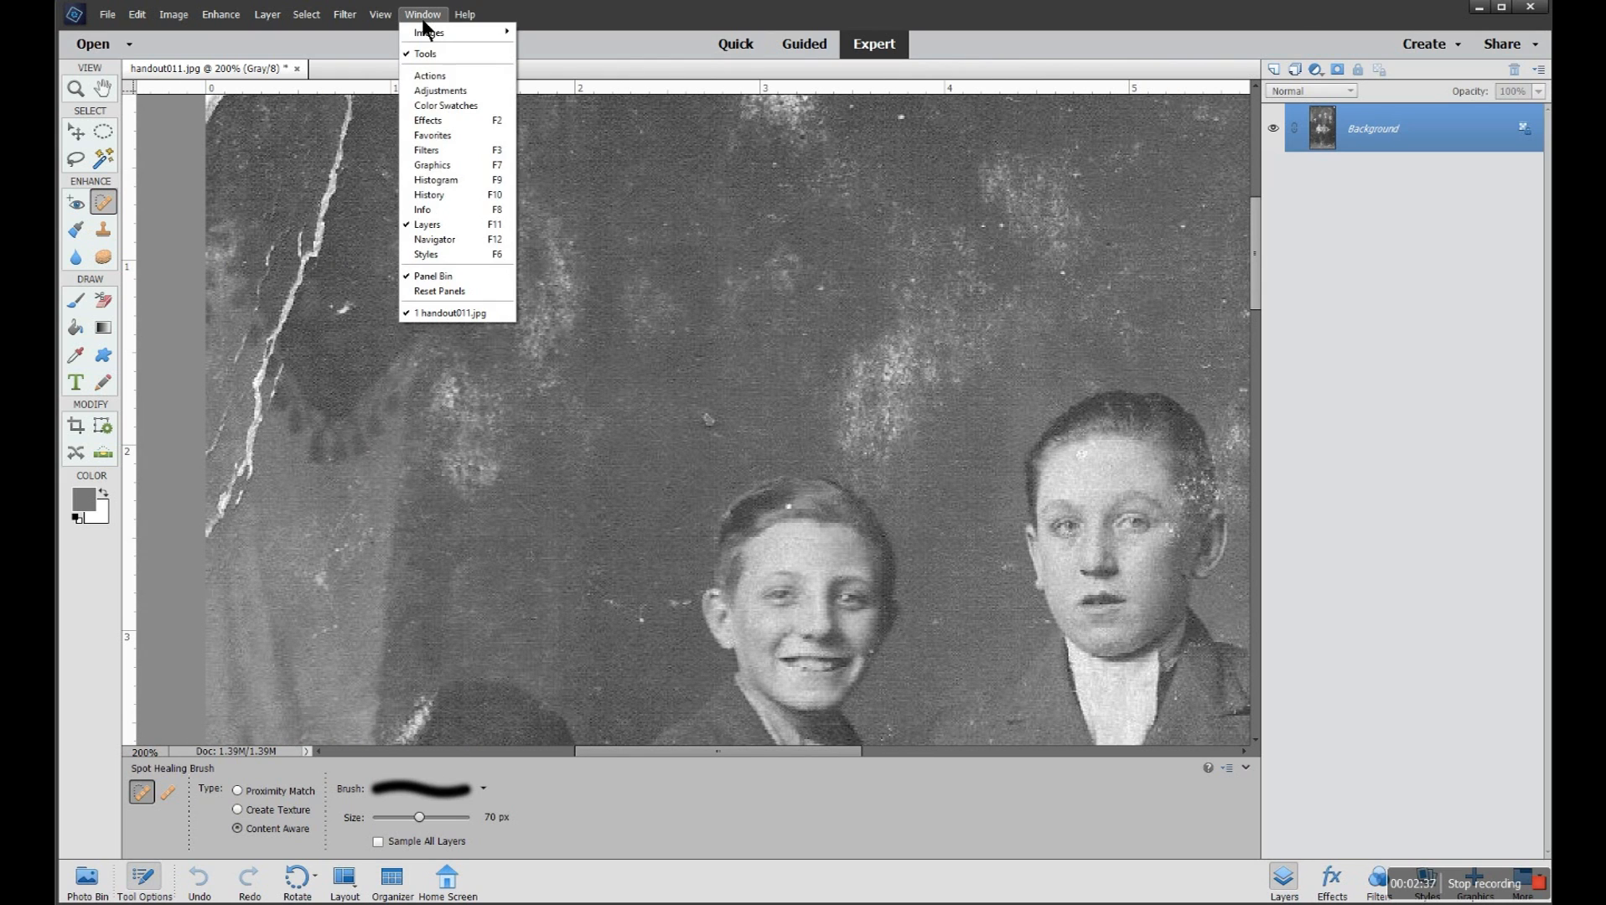
{"action": "left_click", "coordinate": [432, 240]}
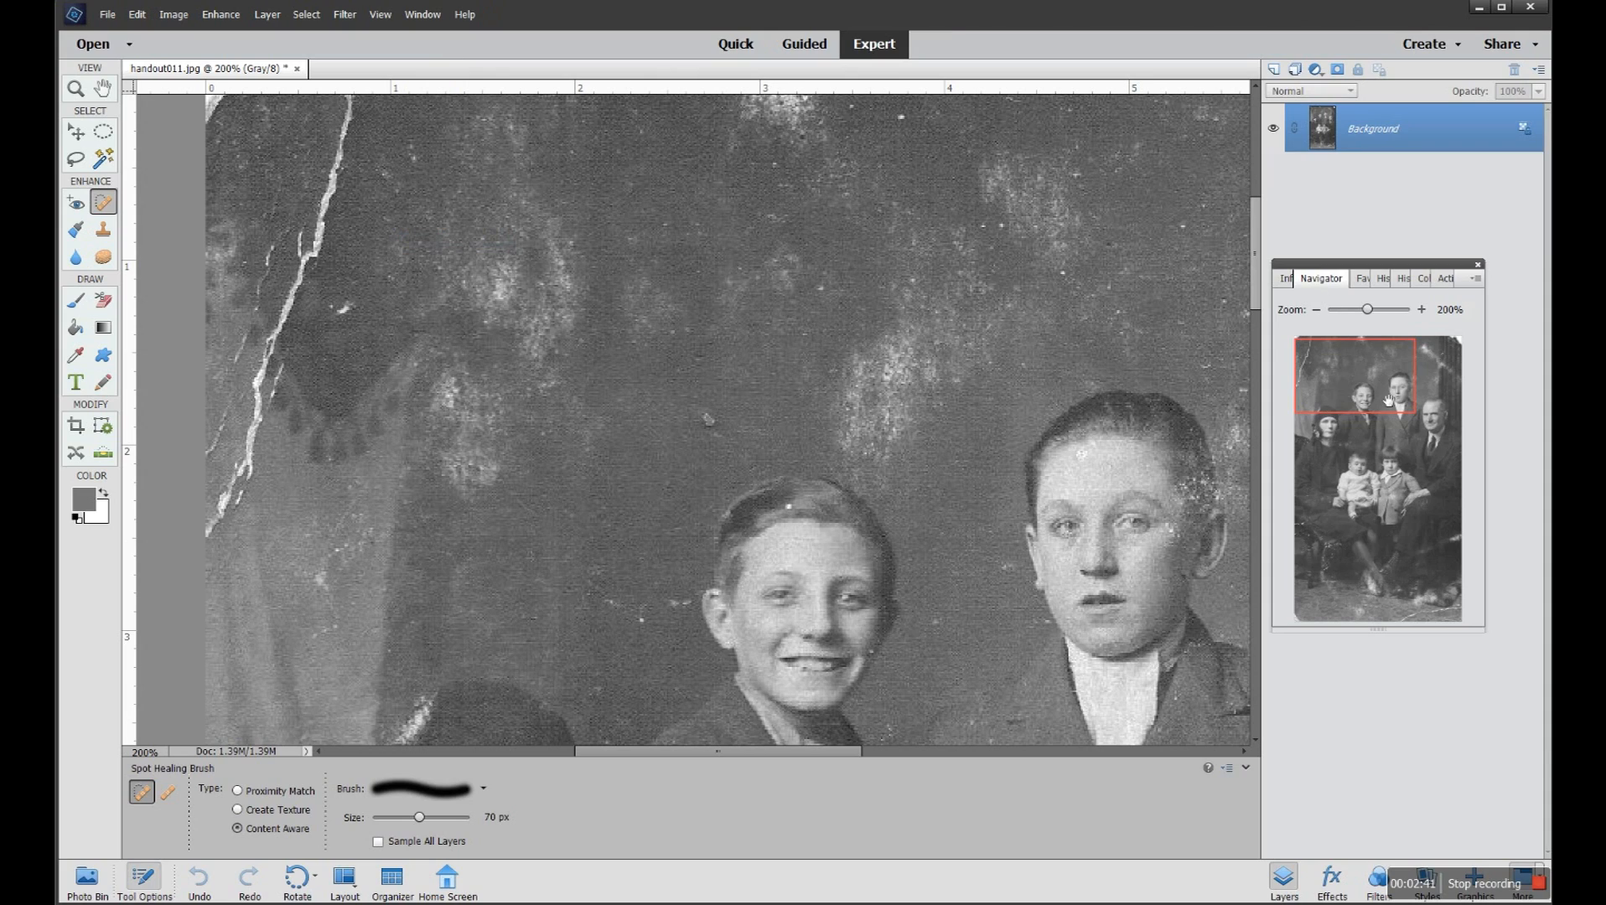
{"action": "mouse_move", "coordinate": [1382, 377]}
{"action": "left_mouse_down"}
{"action": "mouse_move", "coordinate": [1413, 429]}
{"action": "mouse_move", "coordinate": [1411, 403]}
{"action": "mouse_move", "coordinate": [1385, 411]}
{"action": "mouse_move", "coordinate": [1373, 444]}
{"action": "mouse_move", "coordinate": [1363, 396]}
{"action": "left_mouse_up"}
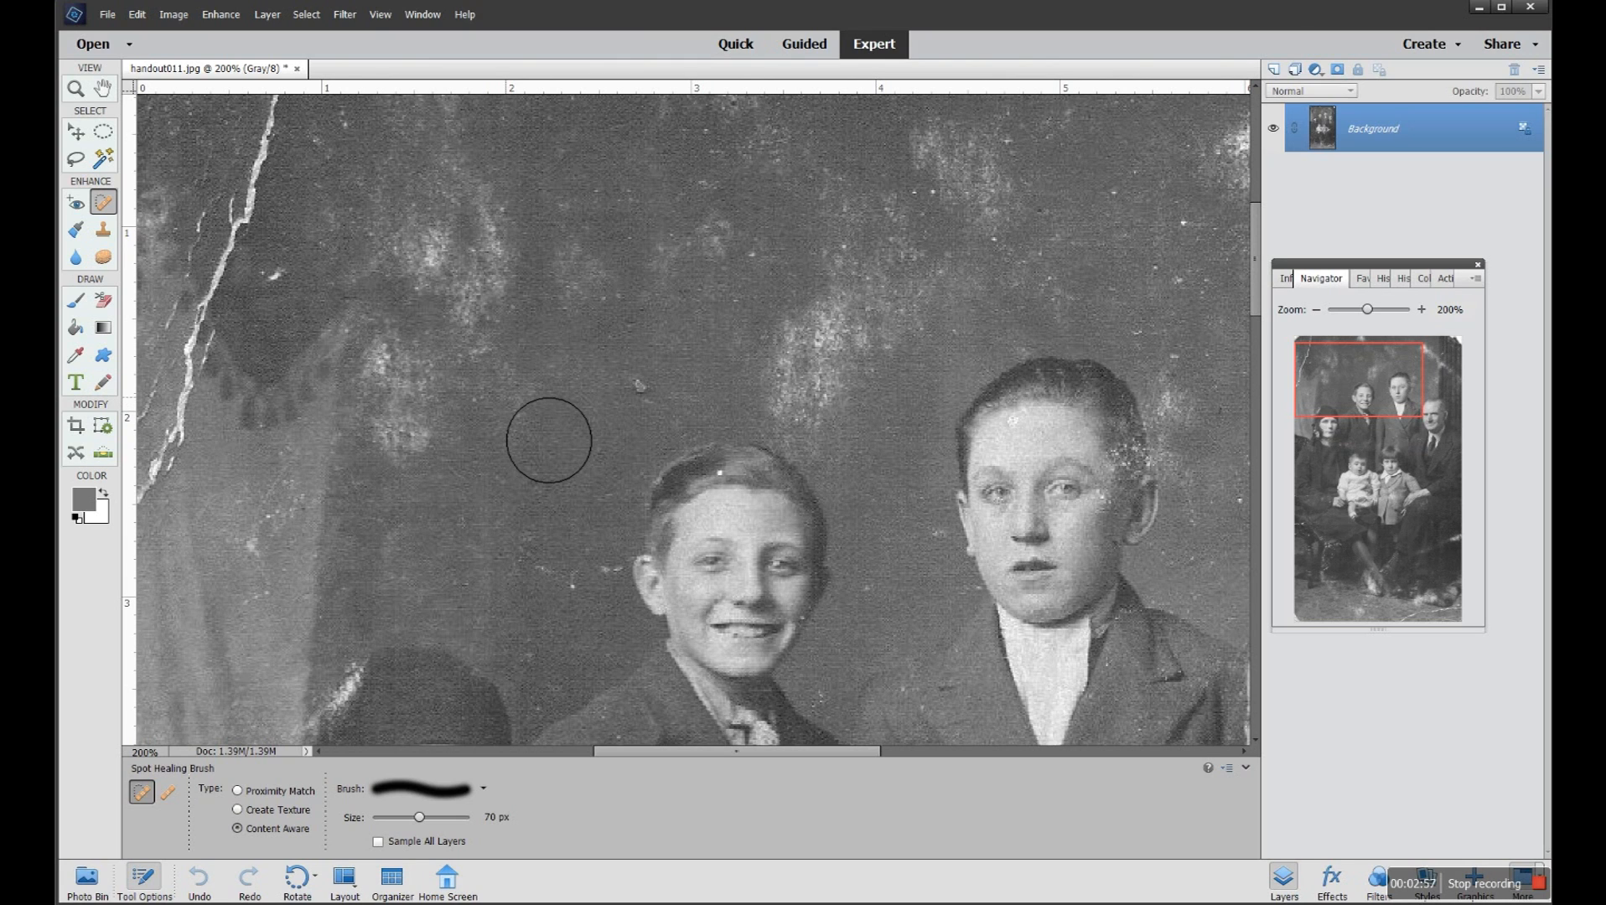
- Heal the specks and small pale blotches in the backdrop around and above the smiling boy with the 70 px brush
{"action": "left_click", "coordinate": [525, 420]}
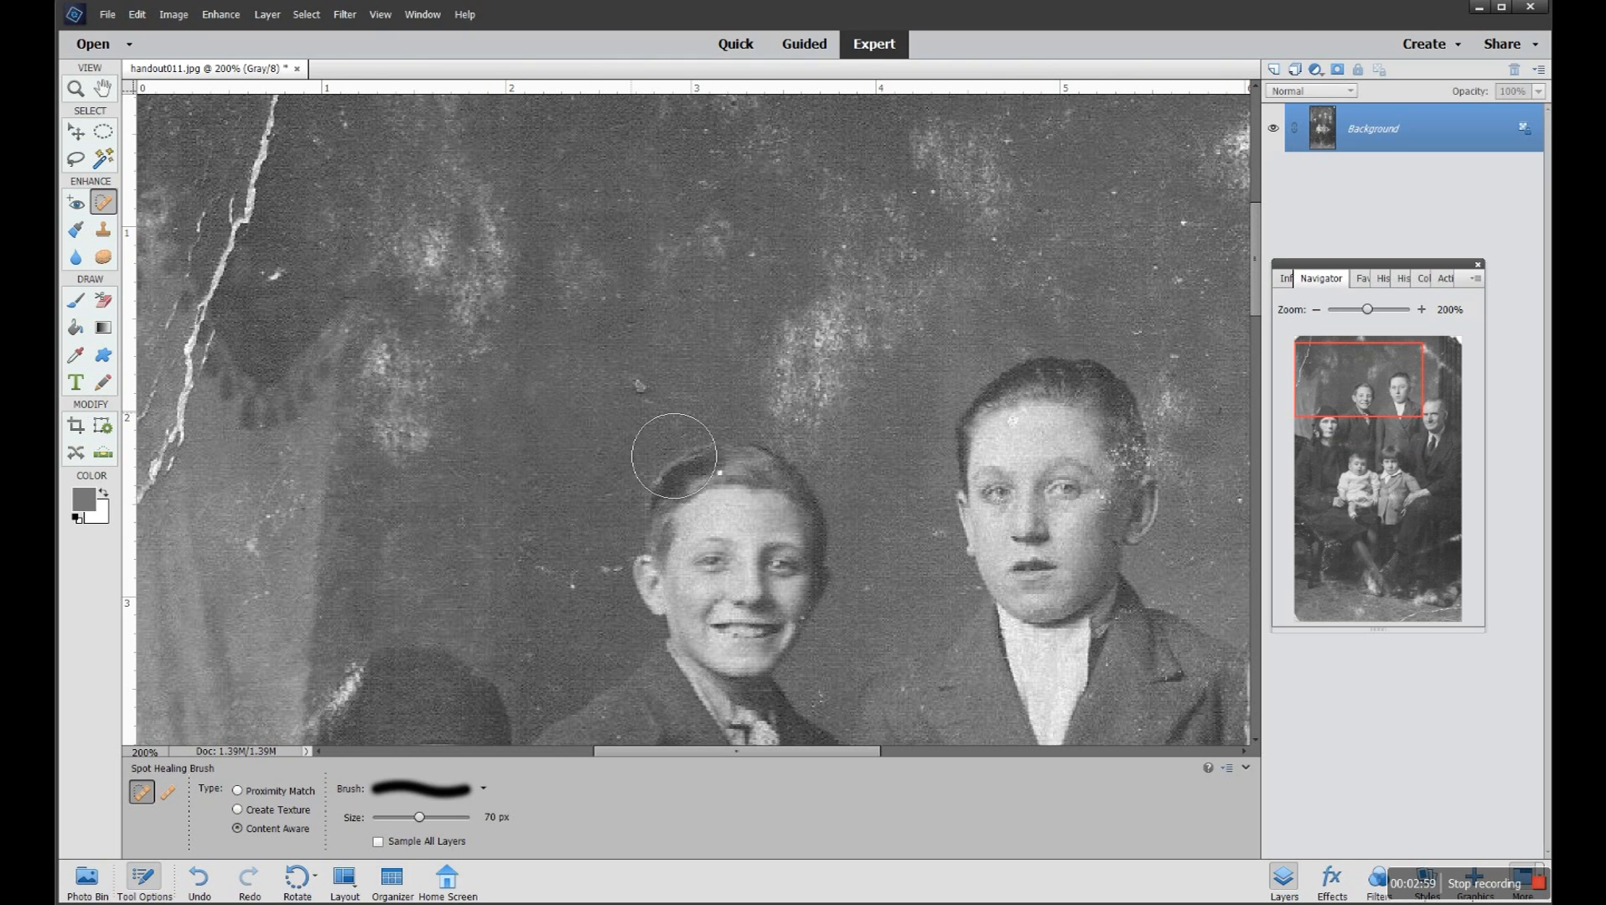
{"action": "left_click", "coordinate": [653, 415]}
{"action": "left_click", "coordinate": [557, 578]}
{"action": "left_click", "coordinate": [694, 442]}
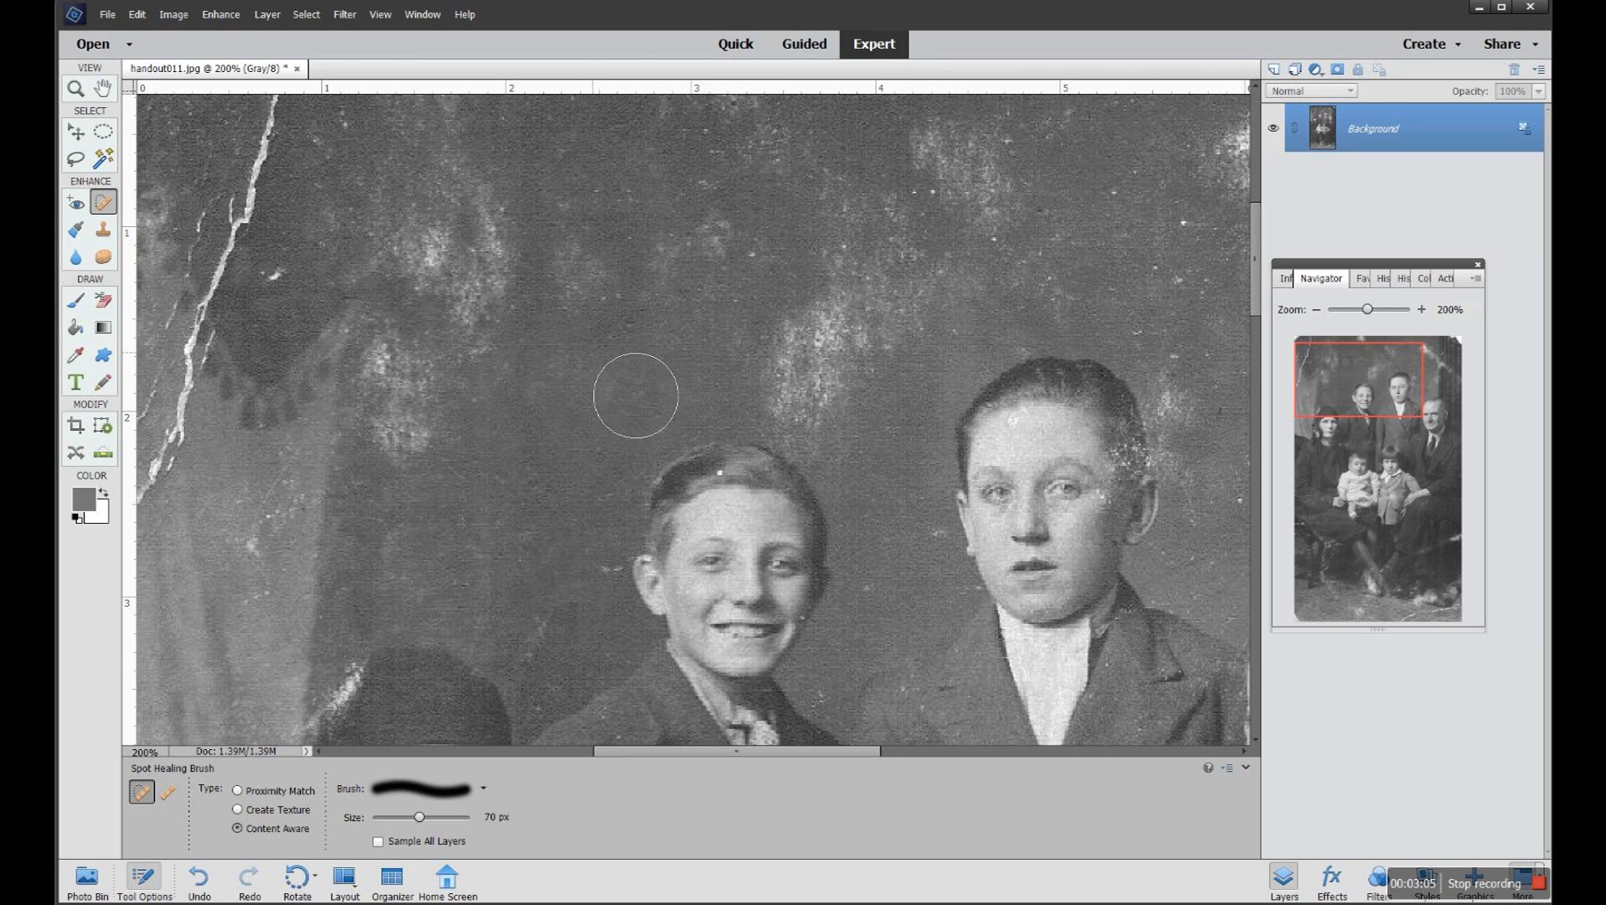
{"action": "left_click", "coordinate": [616, 317]}
{"action": "left_click", "coordinate": [609, 268]}
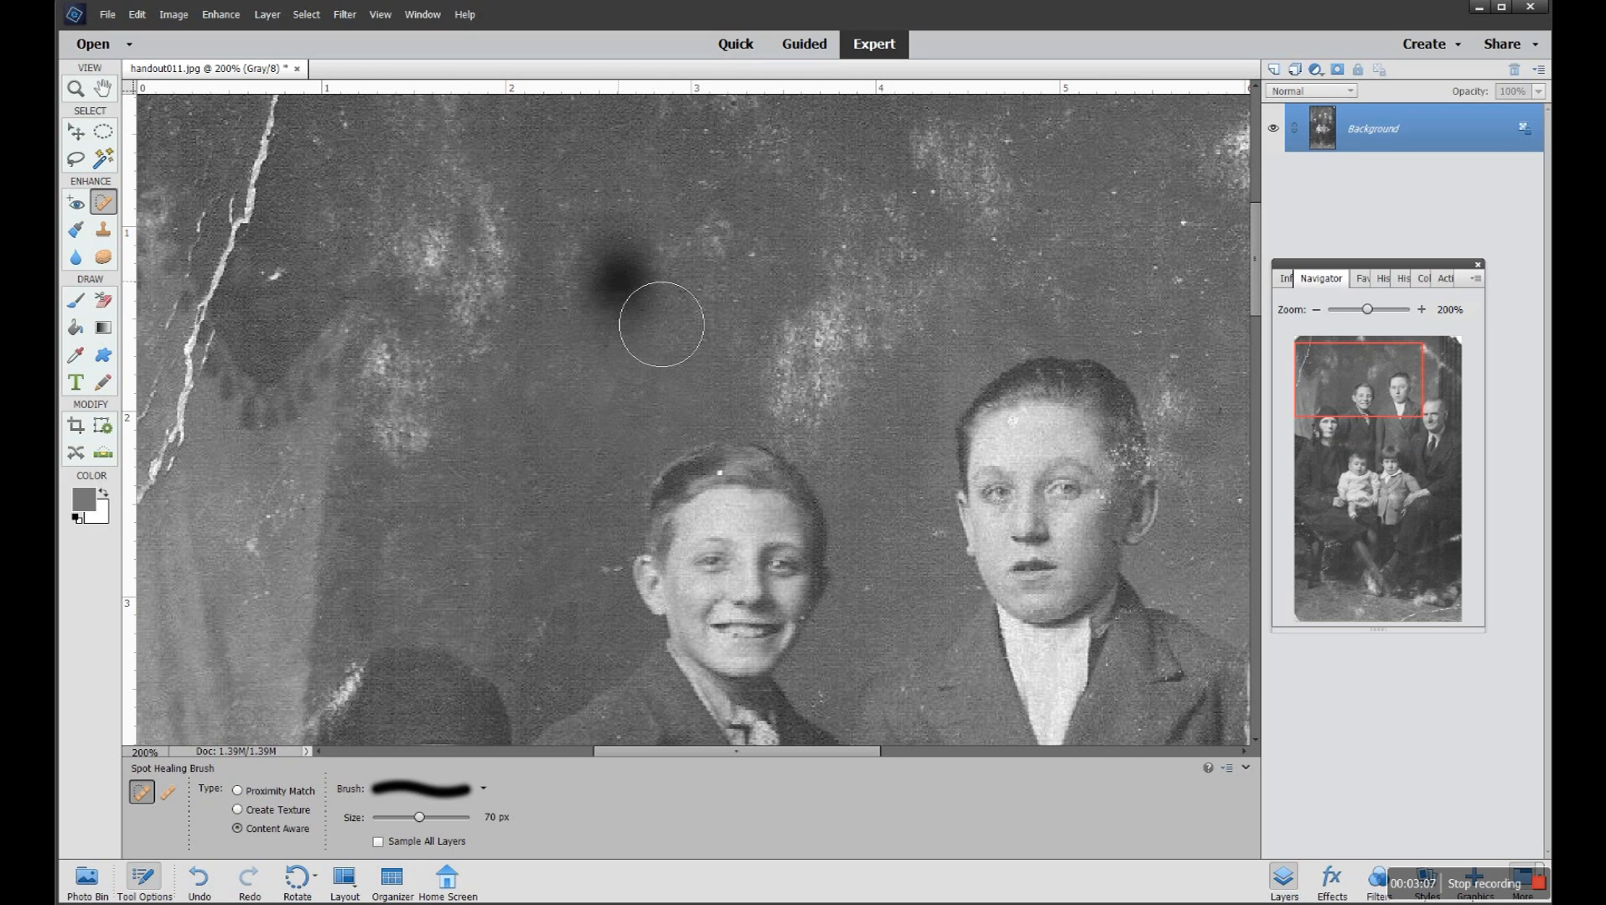
{"action": "left_click", "coordinate": [761, 267]}
{"action": "left_click", "coordinate": [735, 267]}
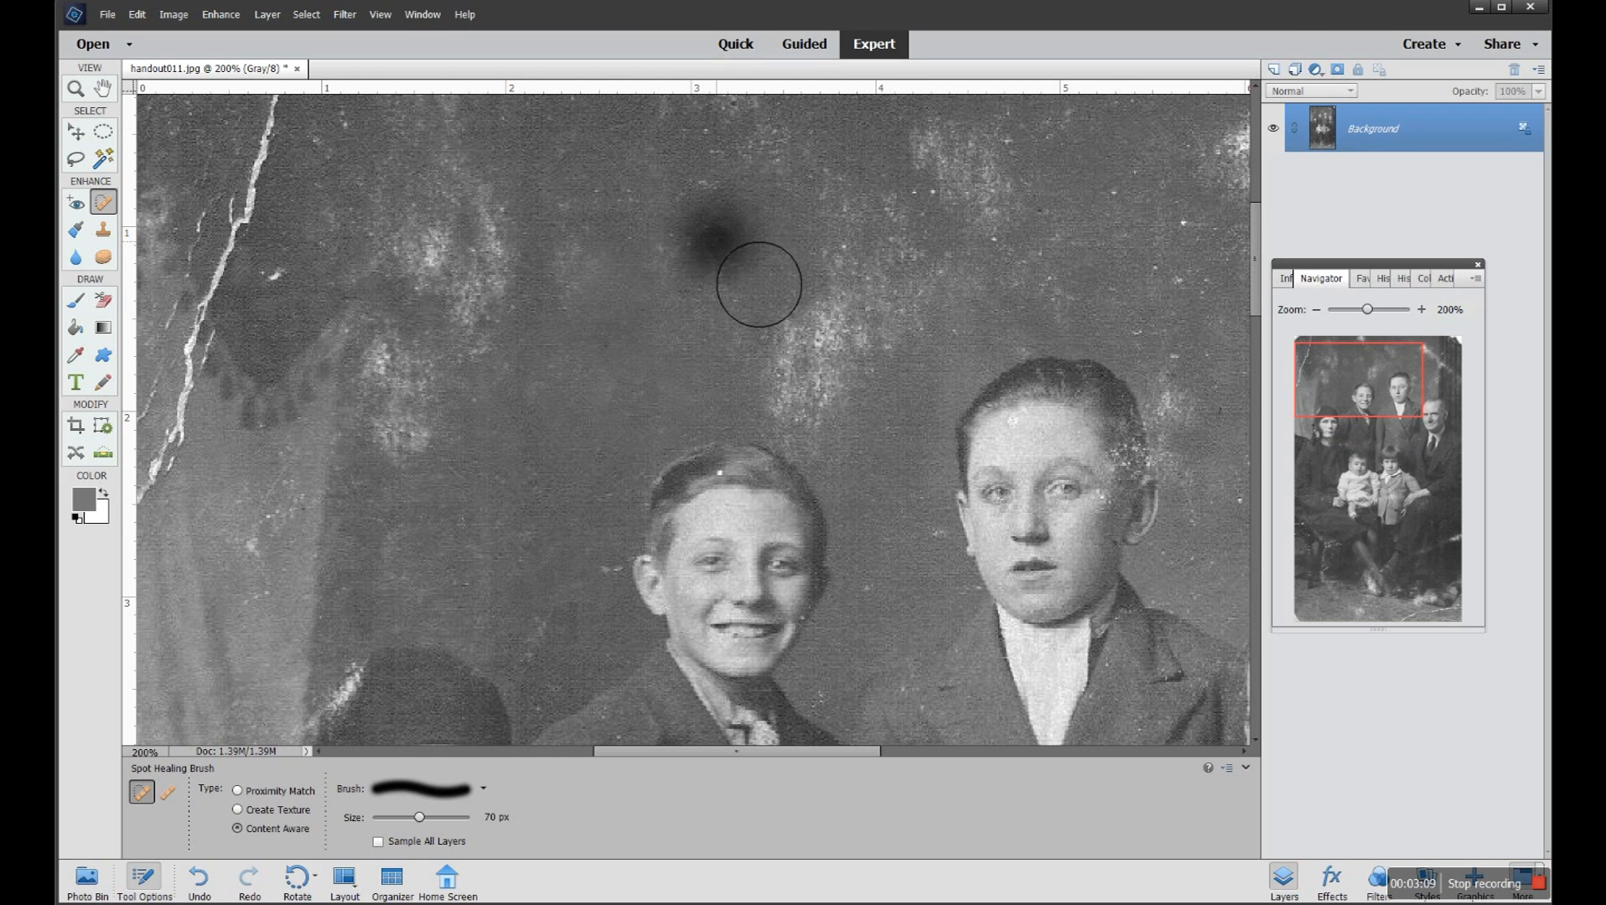
{"action": "left_click", "coordinate": [666, 239]}
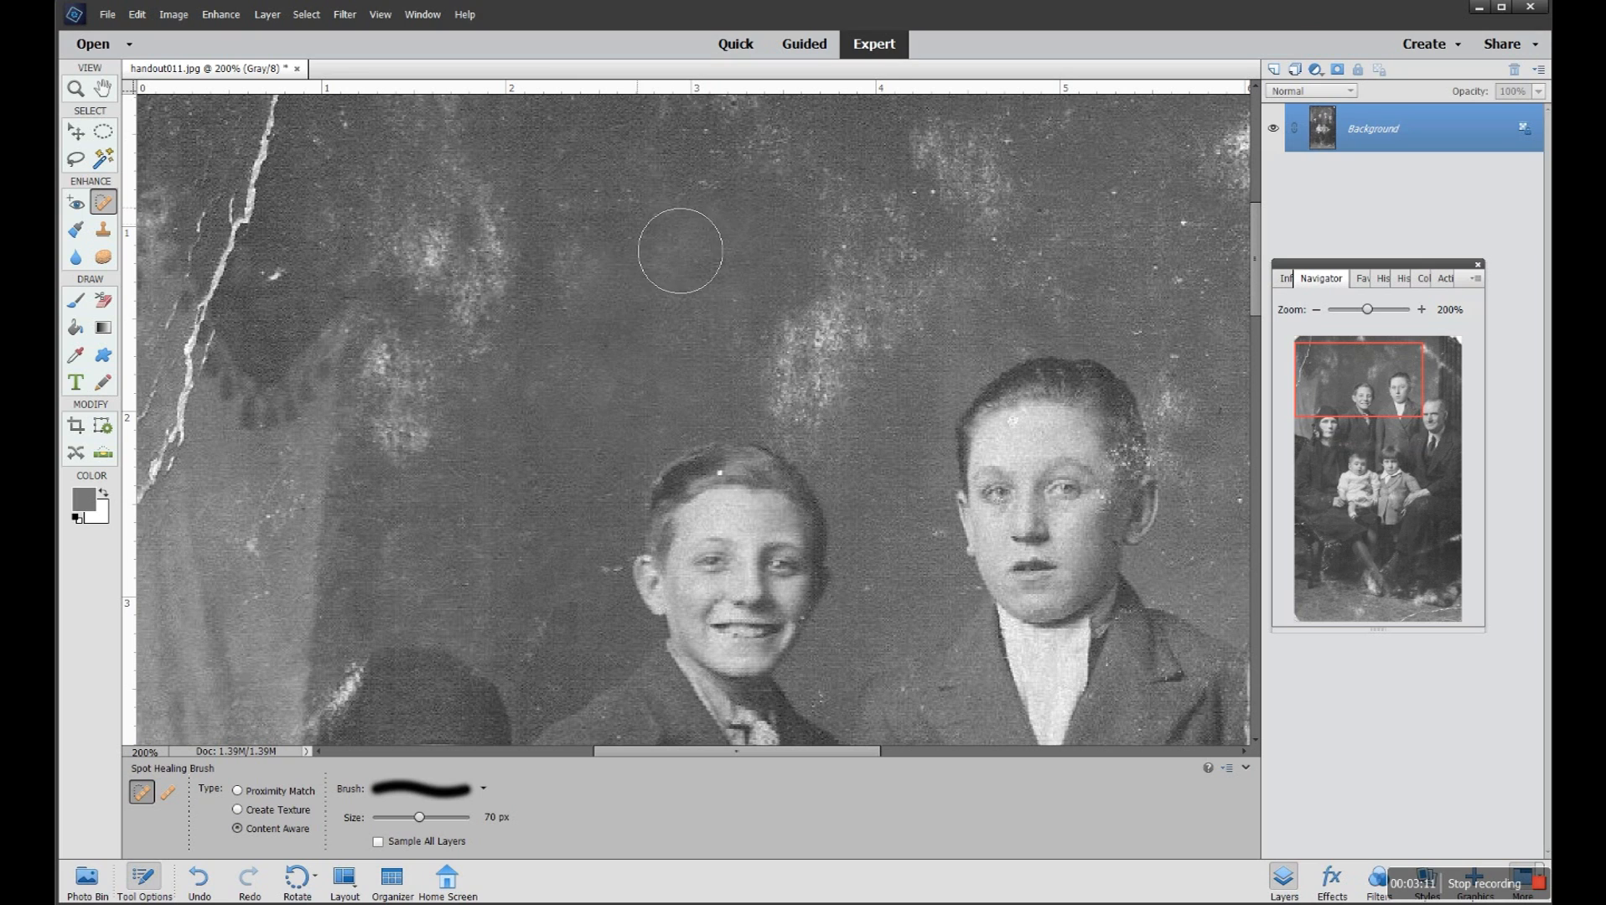
{"action": "left_click", "coordinate": [612, 244]}
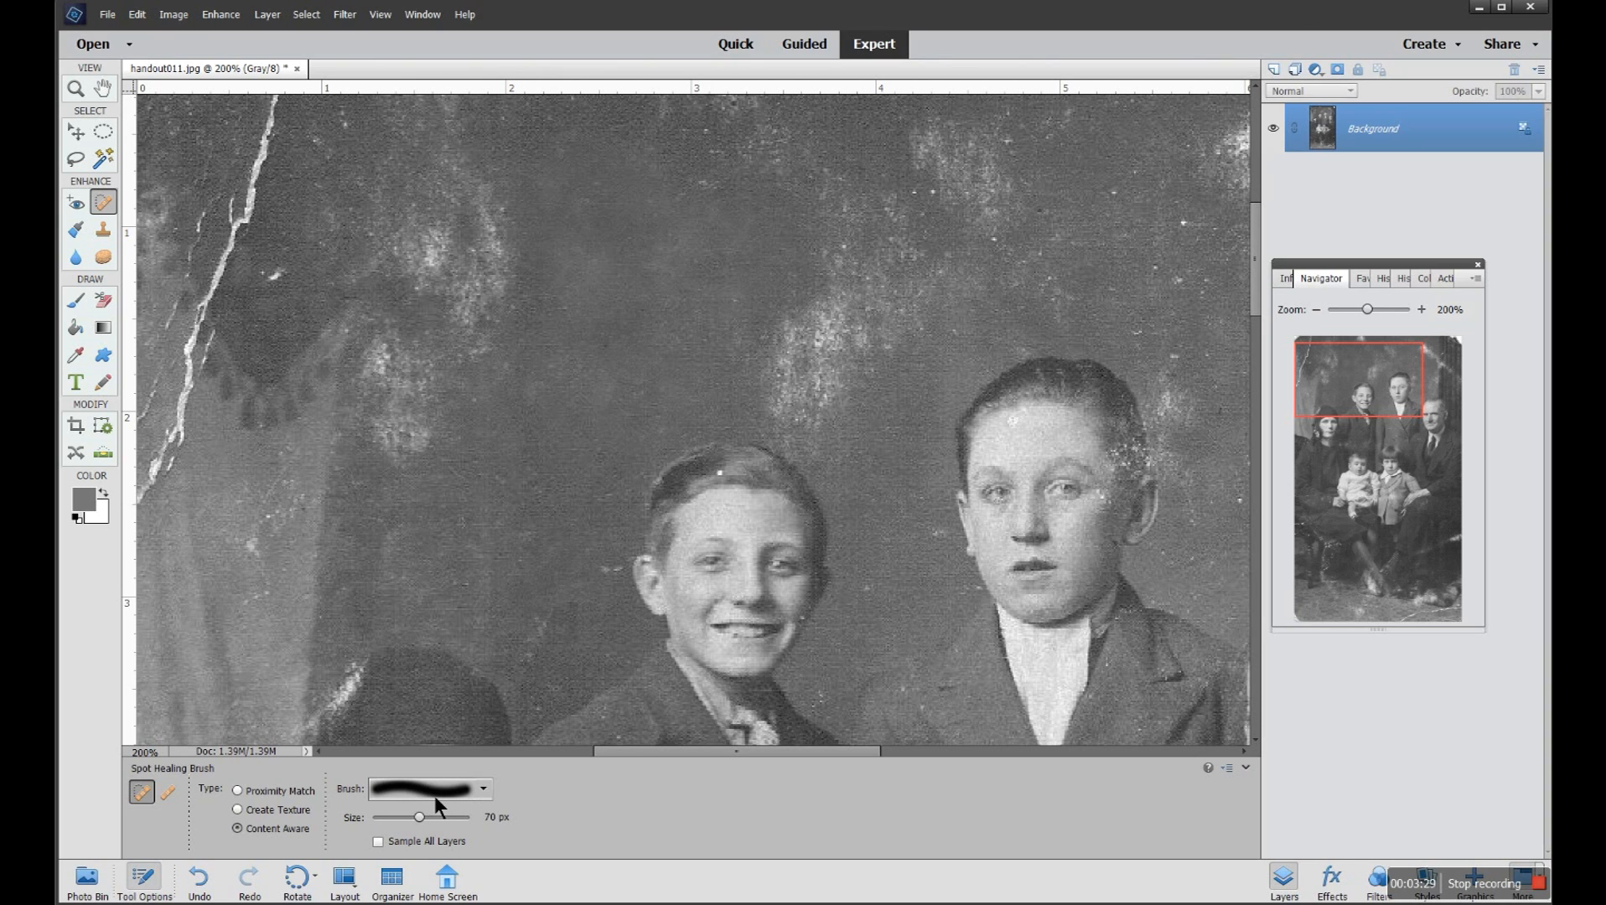
- Paint over the white patches in the backdrop beside the curtain using the hard 19 px default brush enlarged to 35 px
{"action": "left_click", "coordinate": [481, 789]}
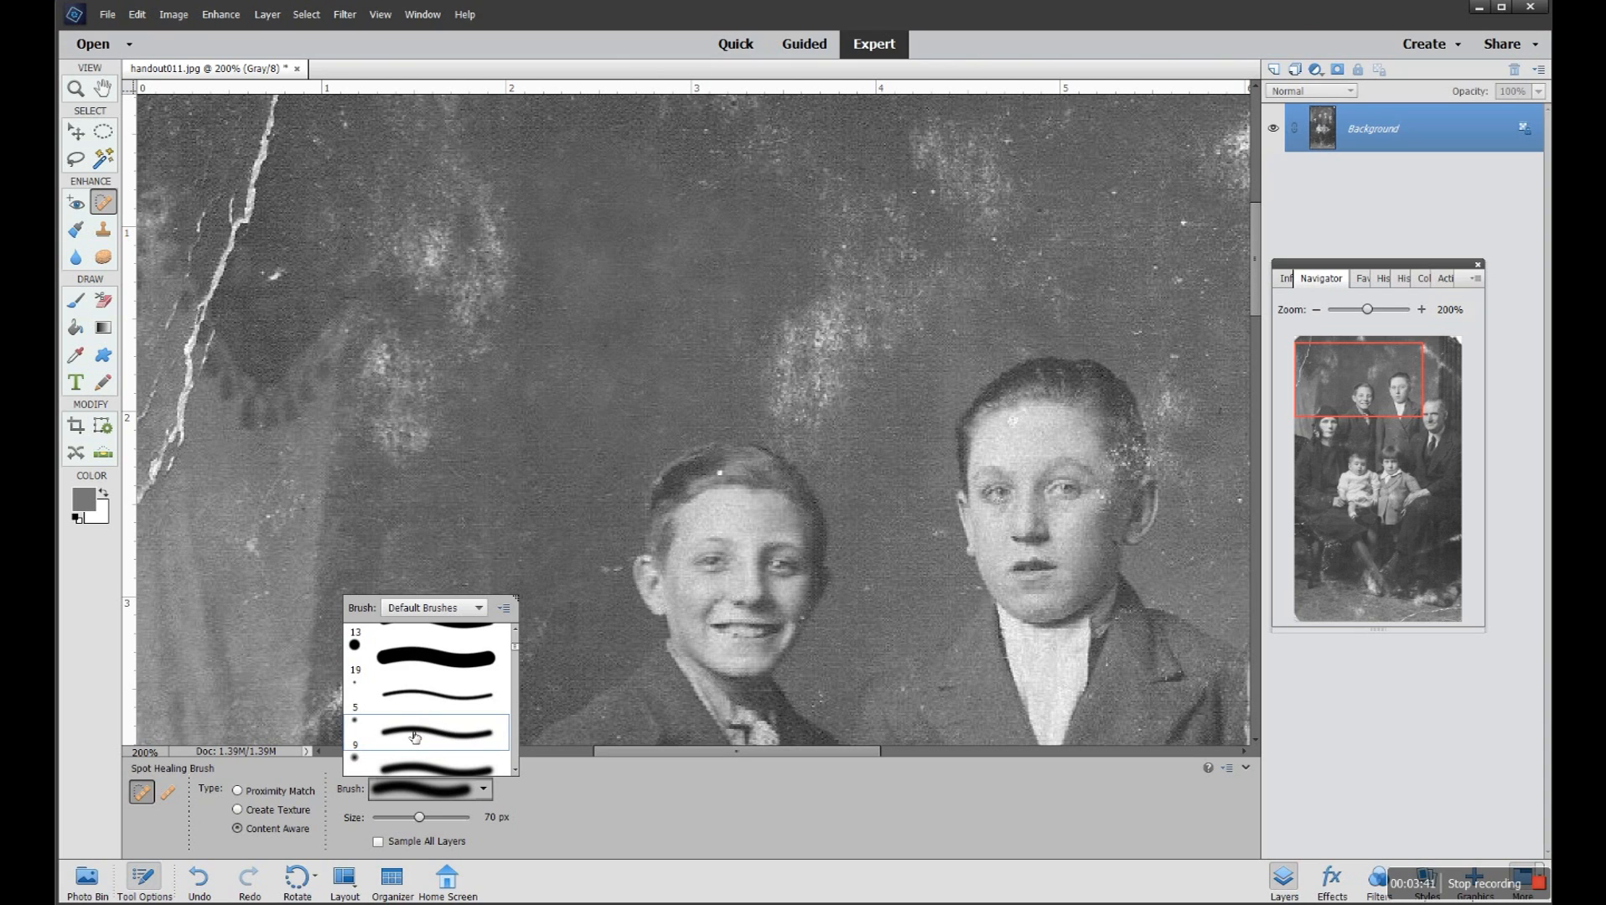
{"action": "left_click", "coordinate": [448, 666]}
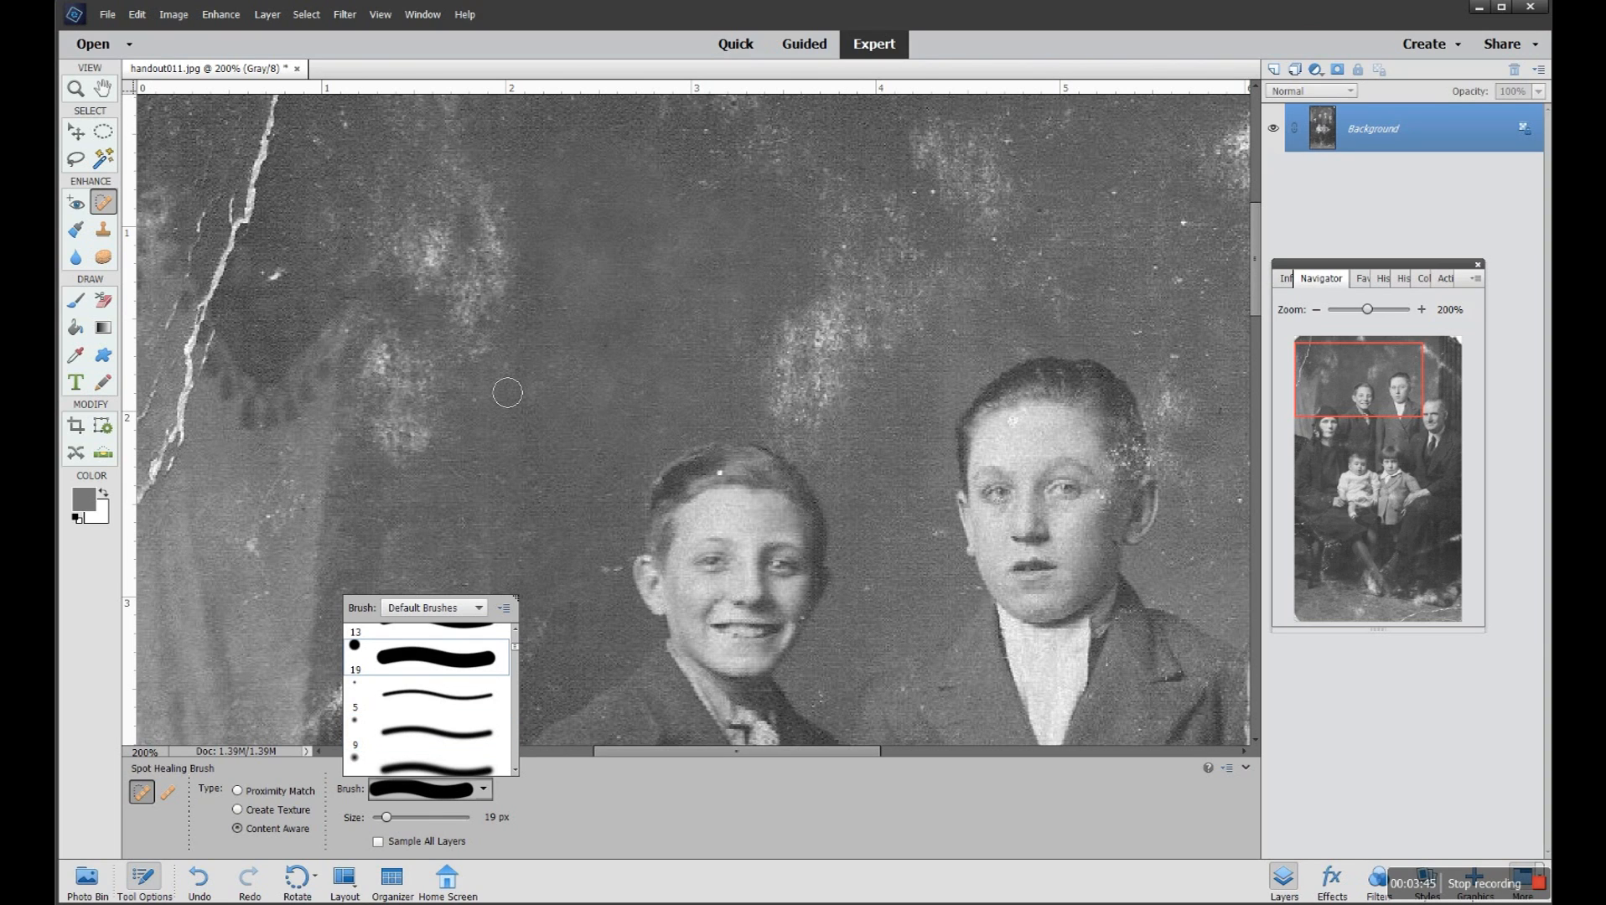
{"action": "key", "text": "bracketright"}
{"action": "key", "text": "bracketright"}
{"action": "key", "text": "bracketright"}
{"action": "key", "text": "bracketright"}
{"action": "key", "text": "bracketright"}
{"action": "key", "text": "bracketright"}
{"action": "key", "text": "bracketright"}
{"action": "key", "text": "bracketright"}
{"action": "key", "text": "bracketright"}
{"action": "key", "text": "bracketright"}
{"action": "key", "text": "bracketright"}
{"action": "key", "text": "bracketright"}
{"action": "key", "text": "bracketright"}
{"action": "key", "text": "bracketright"}
{"action": "key", "text": "bracketright"}
{"action": "key", "text": "bracketright"}
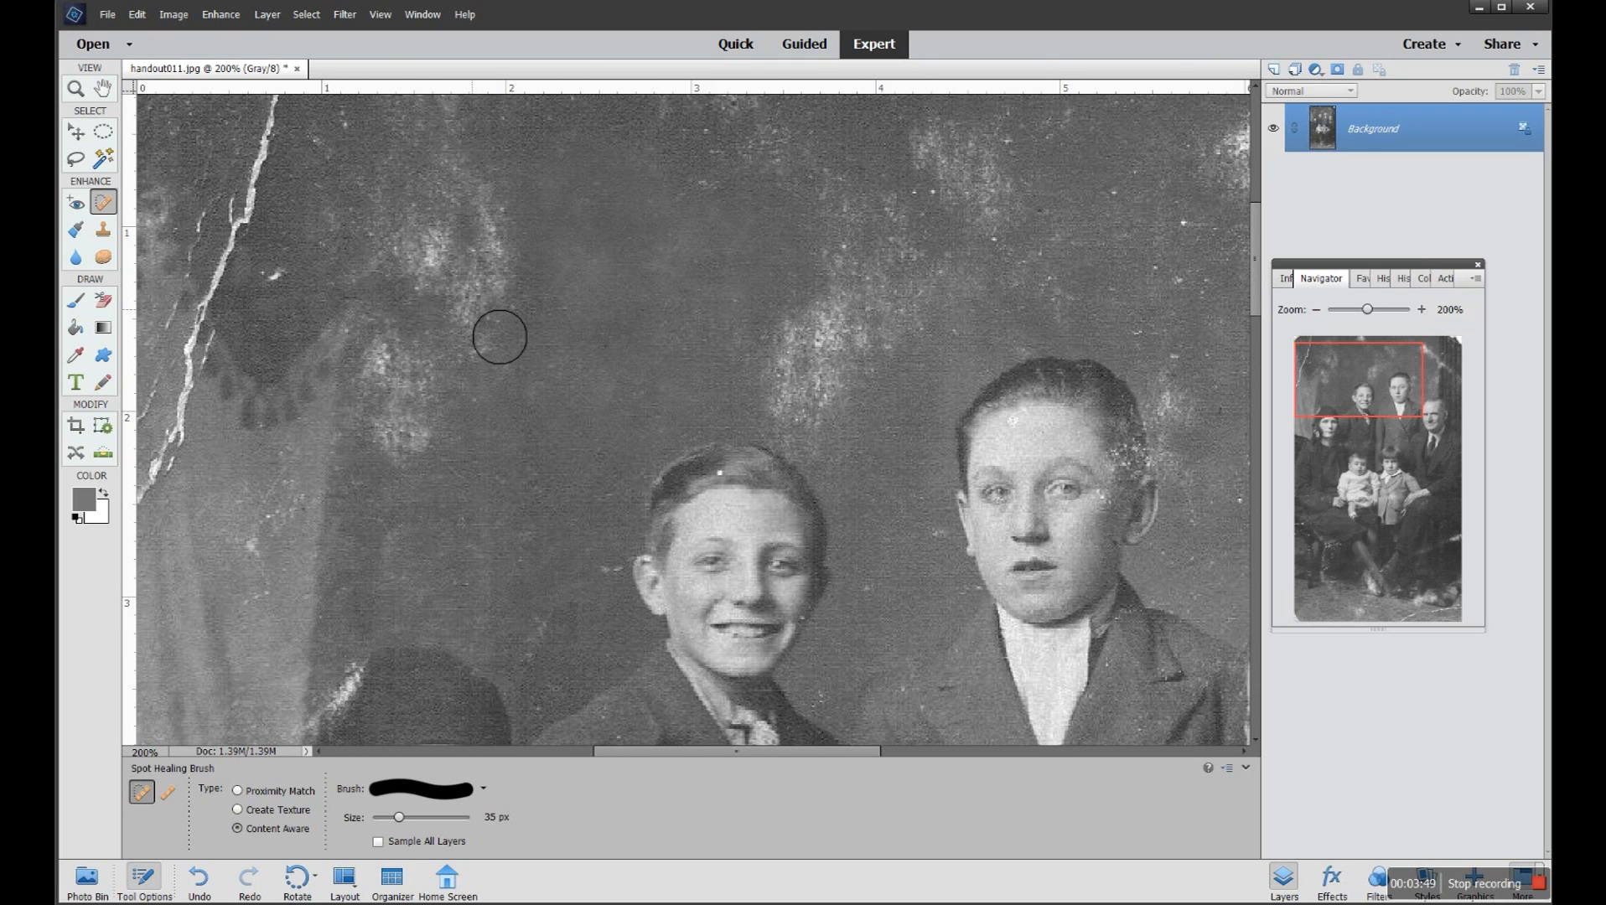
{"action": "mouse_move", "coordinate": [482, 276]}
{"action": "left_mouse_down"}
{"action": "mouse_move", "coordinate": [528, 329]}
{"action": "mouse_move", "coordinate": [449, 307]}
{"action": "mouse_move", "coordinate": [423, 401]}
{"action": "left_mouse_up"}
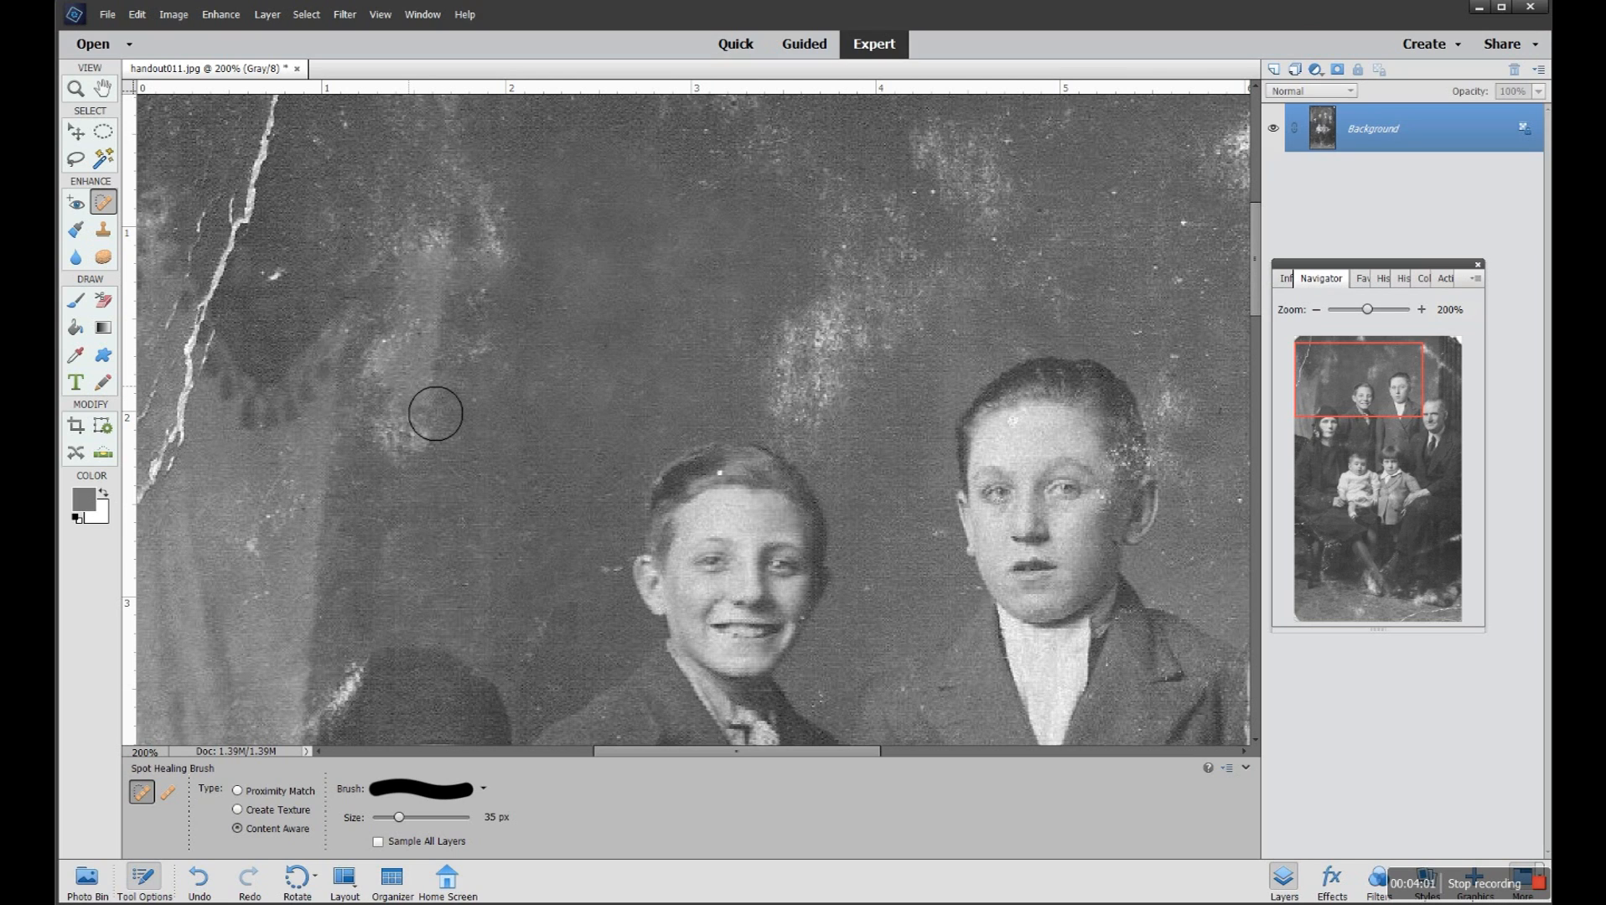
{"action": "left_click_drag", "start_coordinate": [437, 244], "coordinate": [530, 277]}
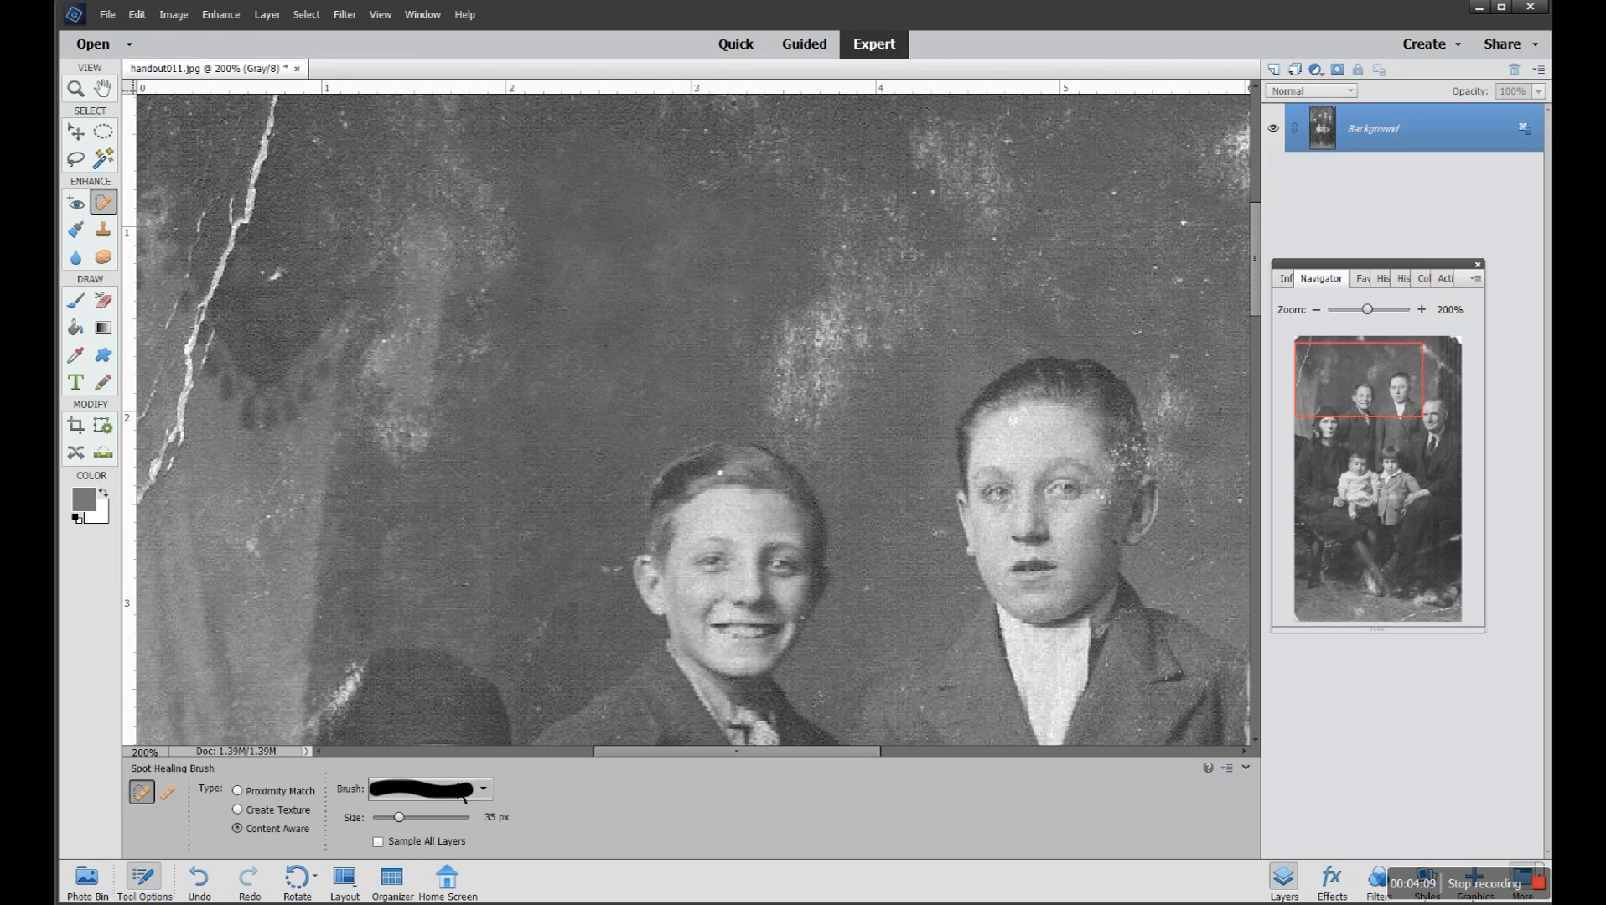
- Heal remaining marks in the backdrop around the smiling boy with the soft 13 px brush enlarged to 40 px, switching to Proximity Match
{"action": "left_click", "coordinate": [483, 790]}
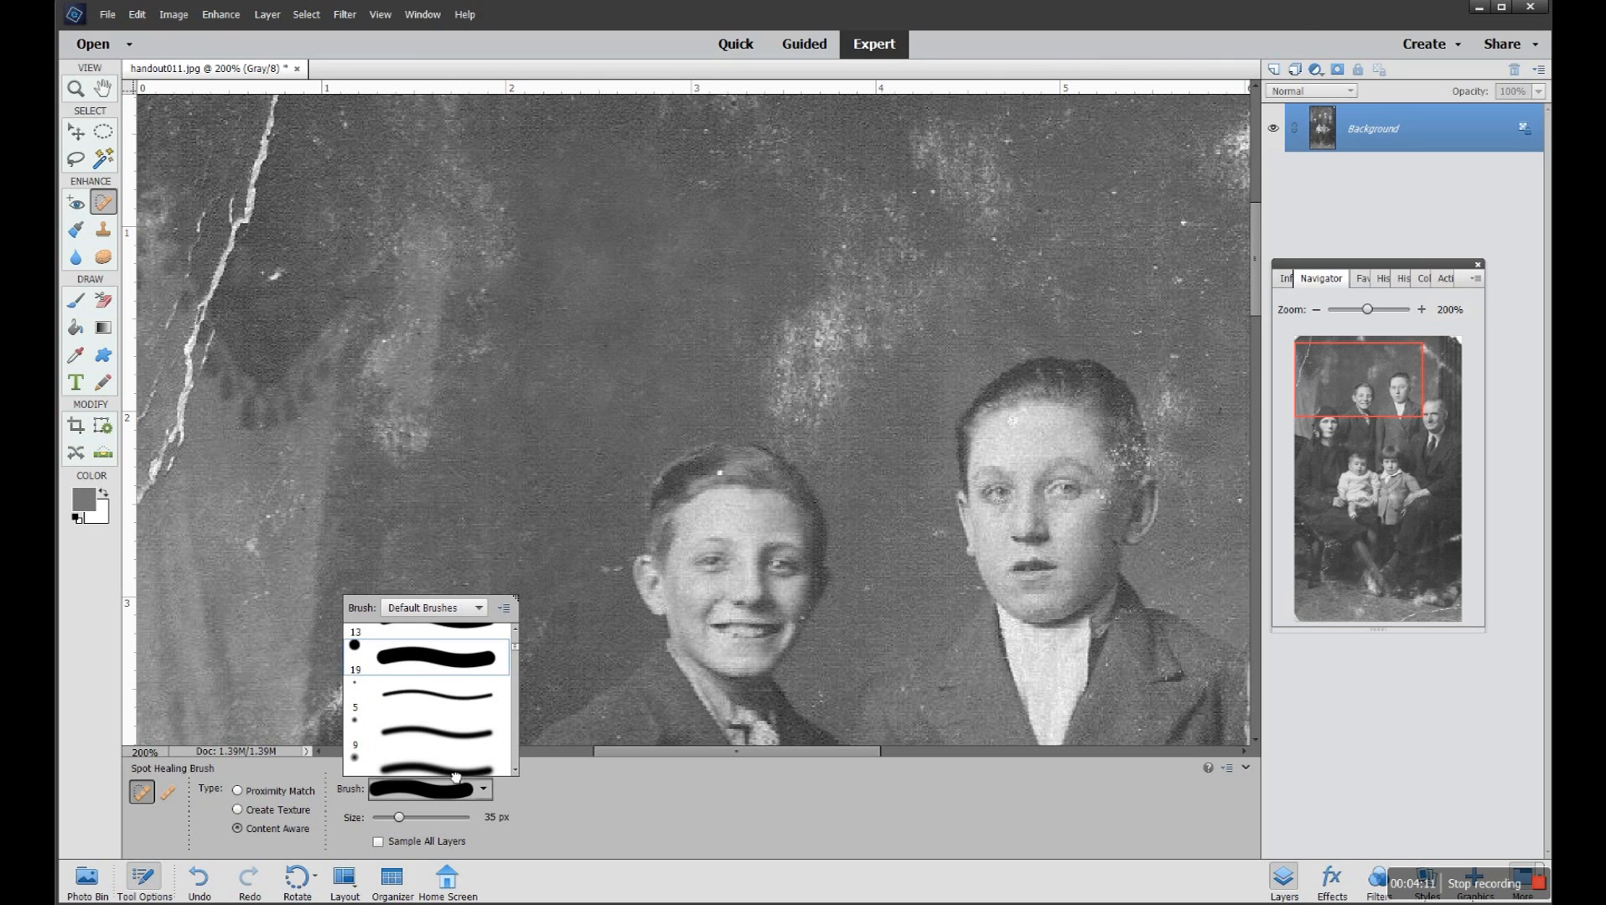
{"action": "left_click", "coordinate": [455, 777]}
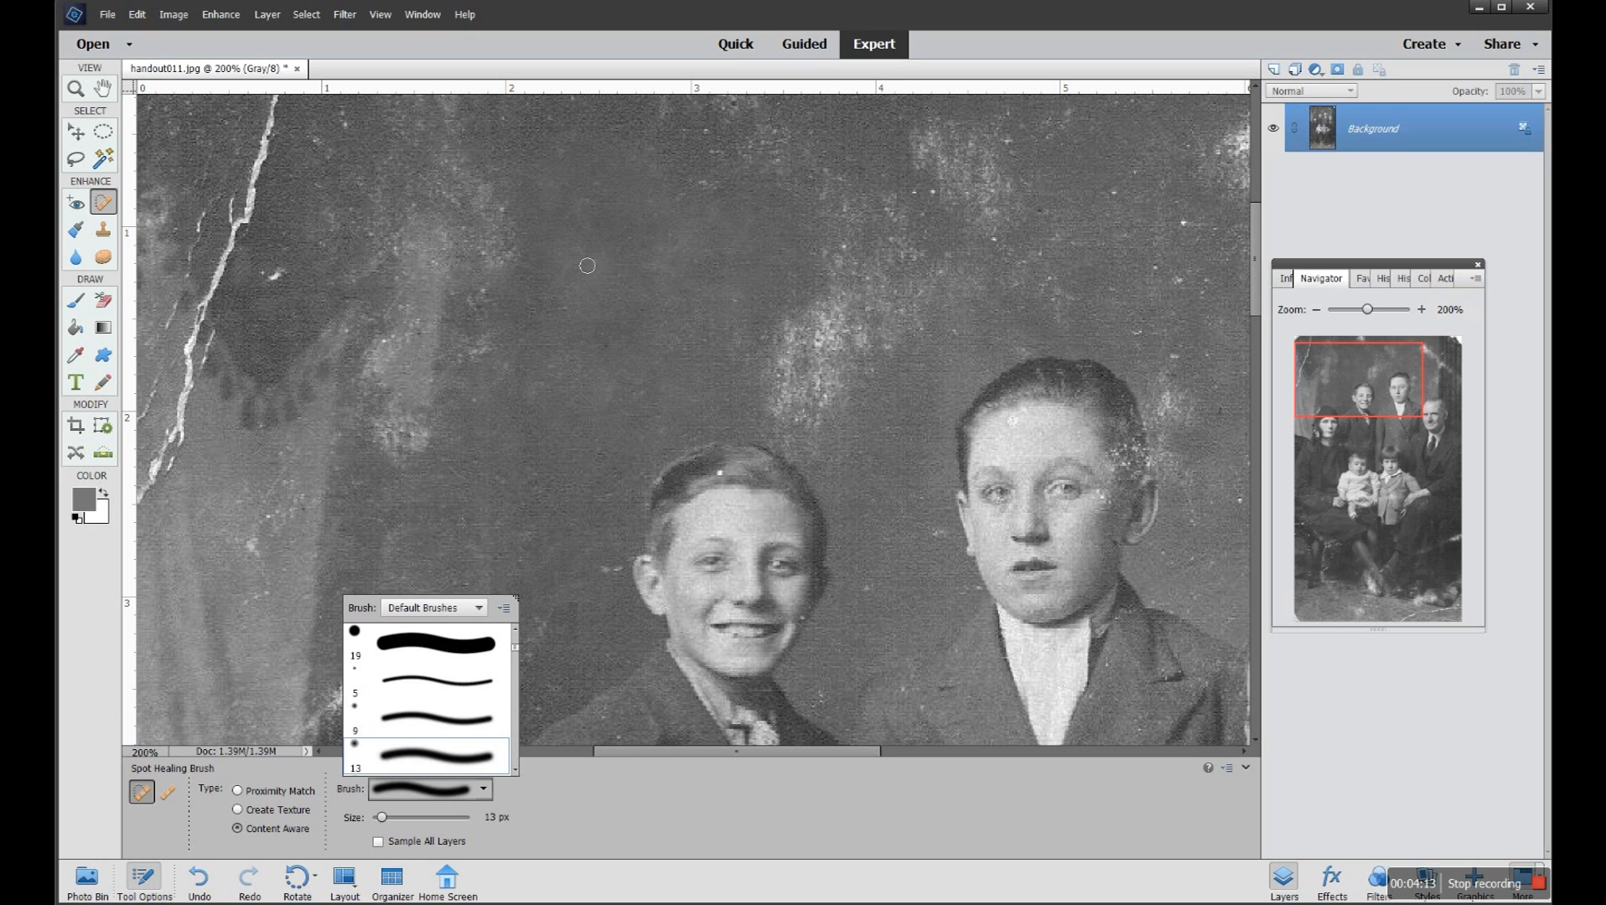
{"action": "key", "text": "Escape"}
{"action": "key", "text": "bracketright"}
{"action": "key", "text": "bracketright"}
{"action": "key", "text": "bracketright"}
{"action": "mouse_move", "coordinate": [683, 206]}
{"action": "left_mouse_down"}
{"action": "mouse_move", "coordinate": [728, 225]}
{"action": "mouse_move", "coordinate": [688, 219]}
{"action": "left_mouse_up"}
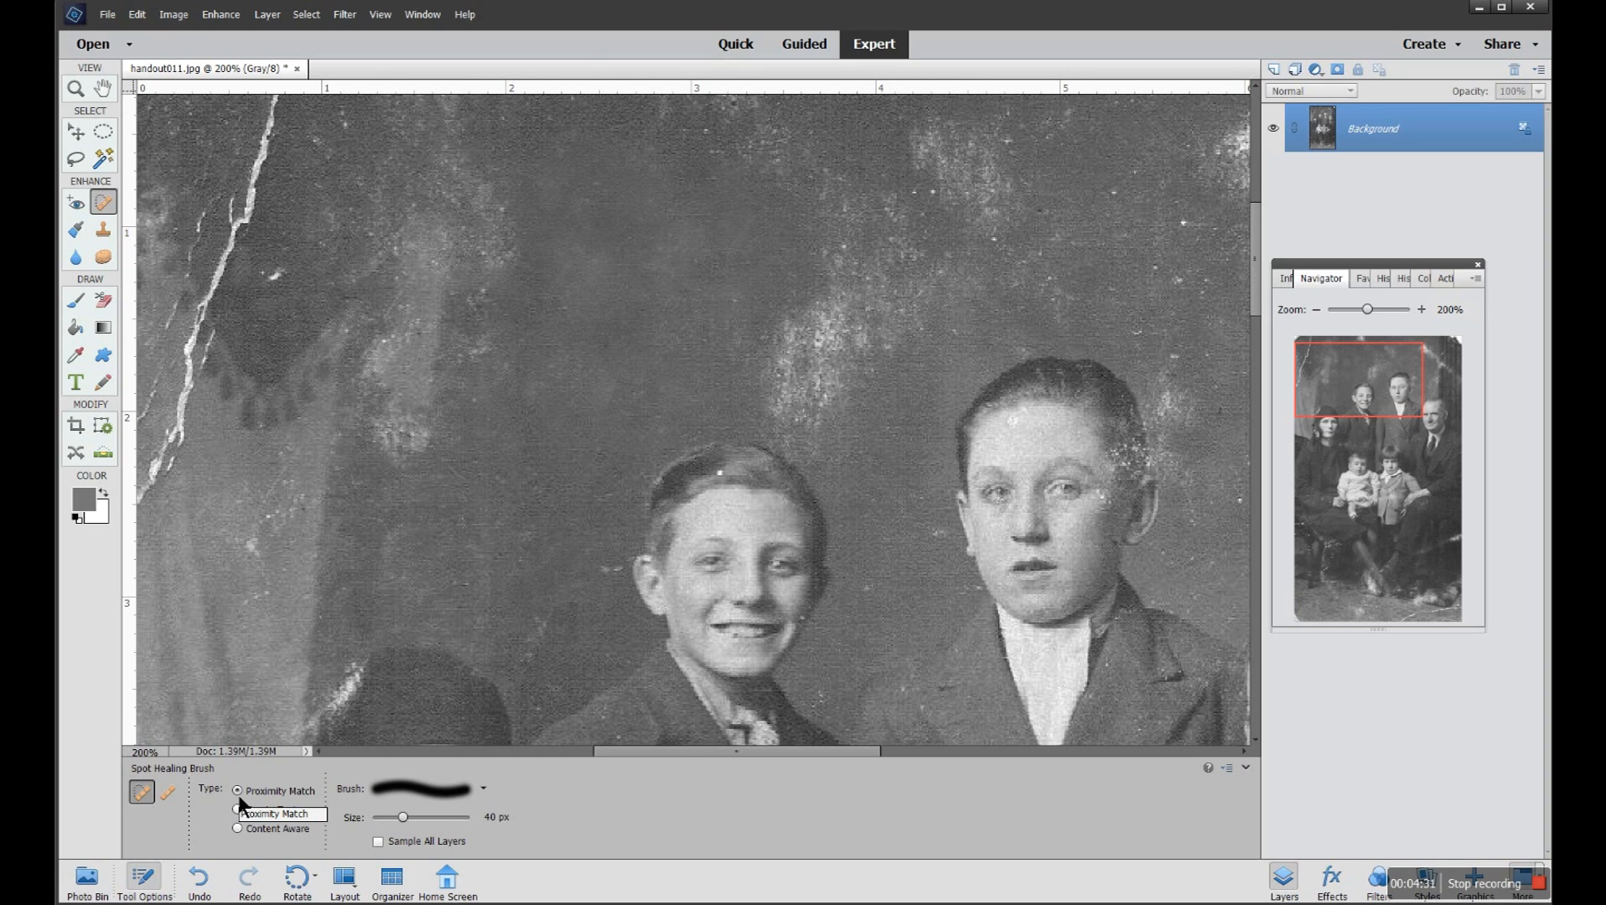
{"action": "mouse_move", "coordinate": [444, 442]}
{"action": "left_mouse_down"}
{"action": "mouse_move", "coordinate": [394, 467]}
{"action": "mouse_move", "coordinate": [411, 493]}
{"action": "mouse_move", "coordinate": [453, 484]}
{"action": "mouse_move", "coordinate": [388, 509]}
{"action": "mouse_move", "coordinate": [449, 553]}
{"action": "left_mouse_up"}
{"action": "mouse_move", "coordinate": [521, 400]}
{"action": "left_mouse_down"}
{"action": "mouse_move", "coordinate": [494, 376]}
{"action": "mouse_move", "coordinate": [411, 360]}
{"action": "left_mouse_up"}
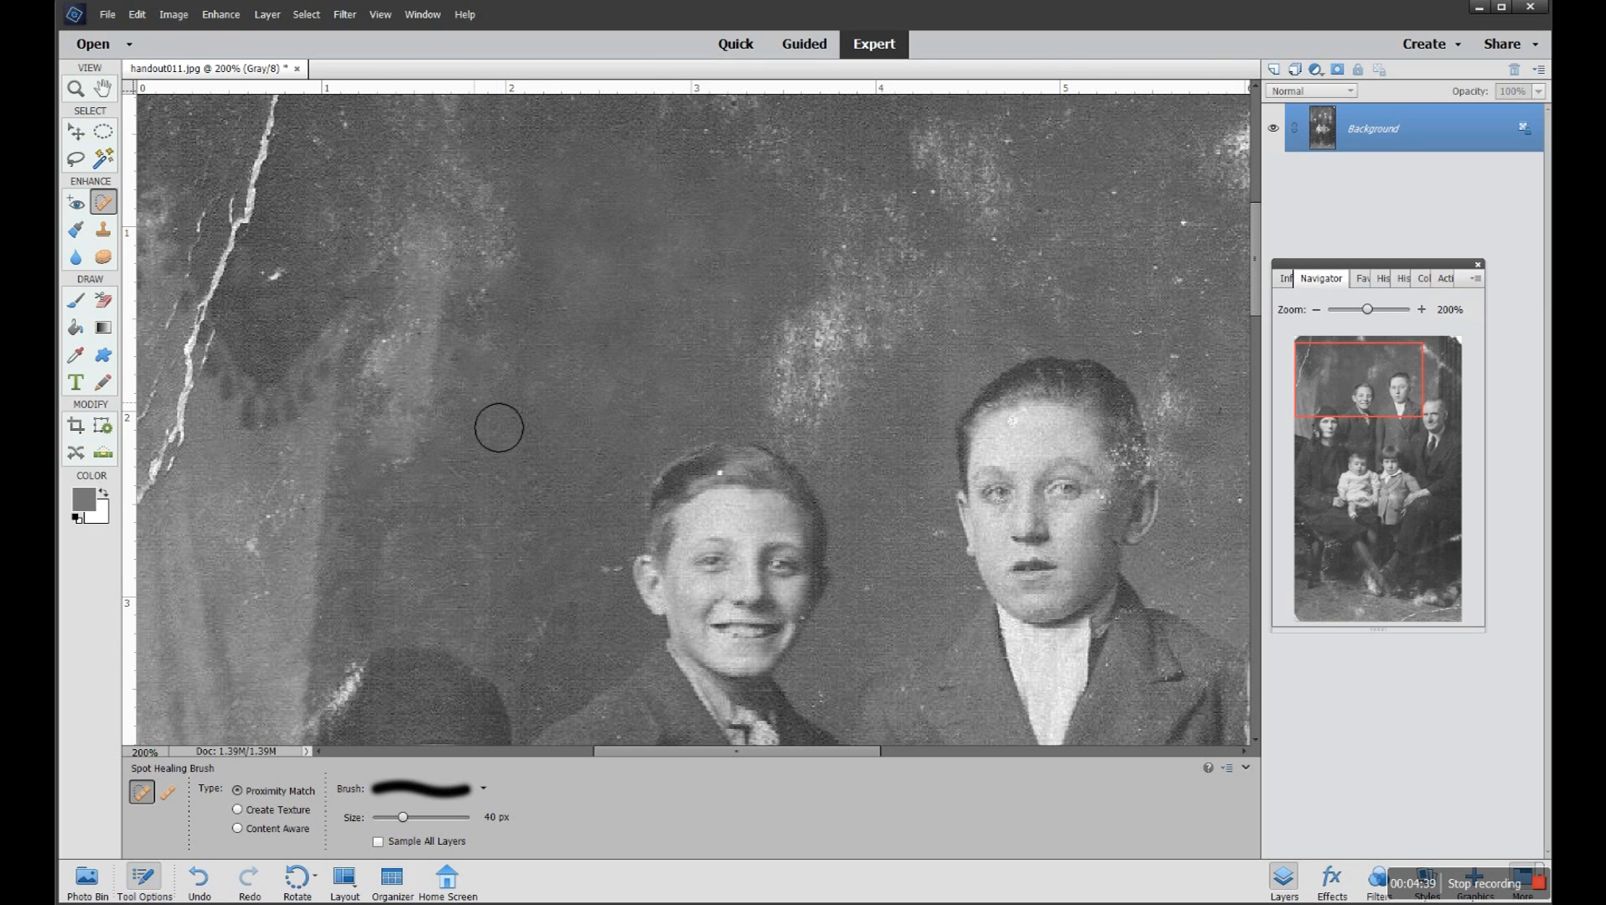
- Try healing the white spot on the smiling boy's hairline with Content Aware at 40 px, and undo it
{"action": "left_click", "coordinate": [238, 828]}
{"action": "left_click", "coordinate": [721, 478]}
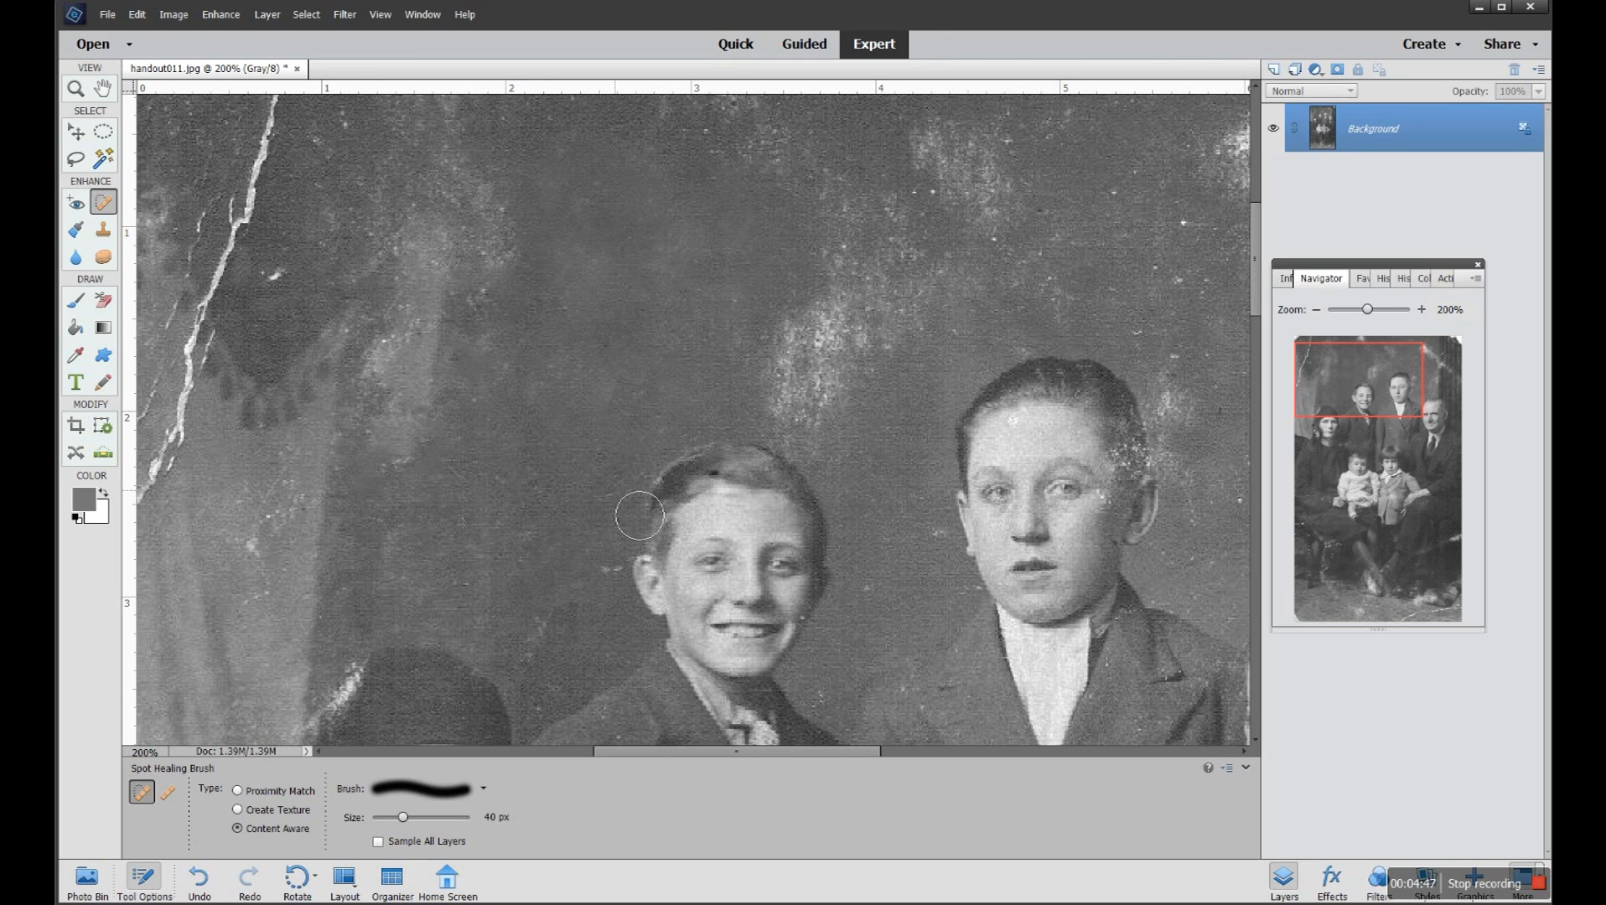
{"action": "left_click", "coordinate": [197, 878]}
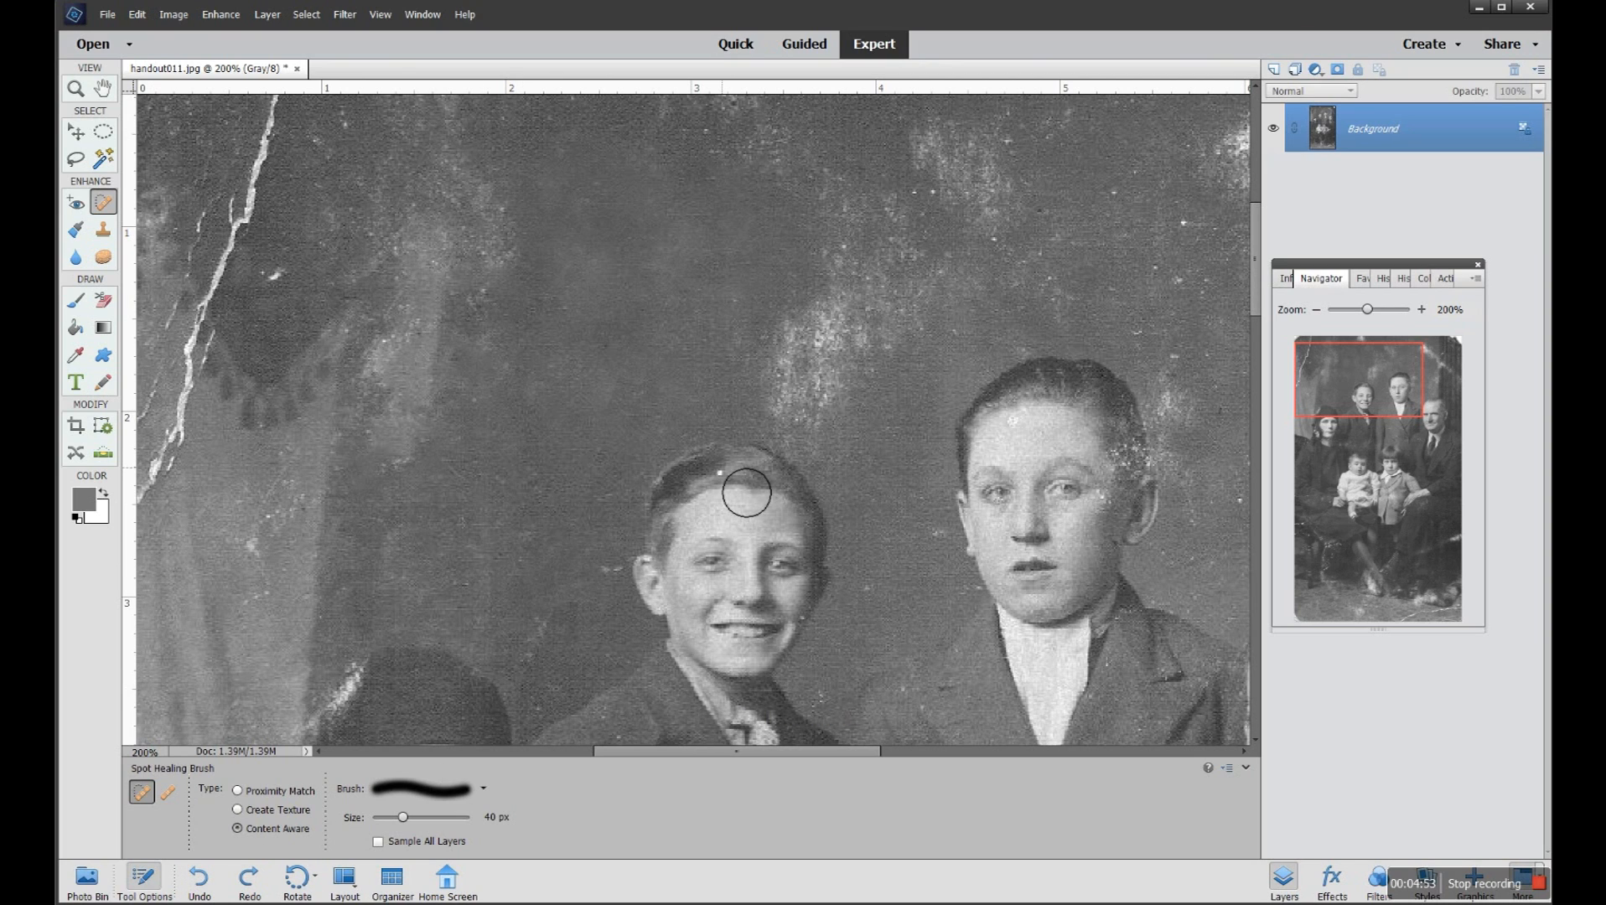
- Reduce the brush to 15 px and heal the white spot on the smiling boy's hairline using Proximity Match
{"action": "key", "text": "bracketleft"}
{"action": "key", "text": "bracketleft"}
{"action": "key", "text": "bracketleft"}
{"action": "key", "text": "bracketleft"}
{"action": "key", "text": "bracketleft"}
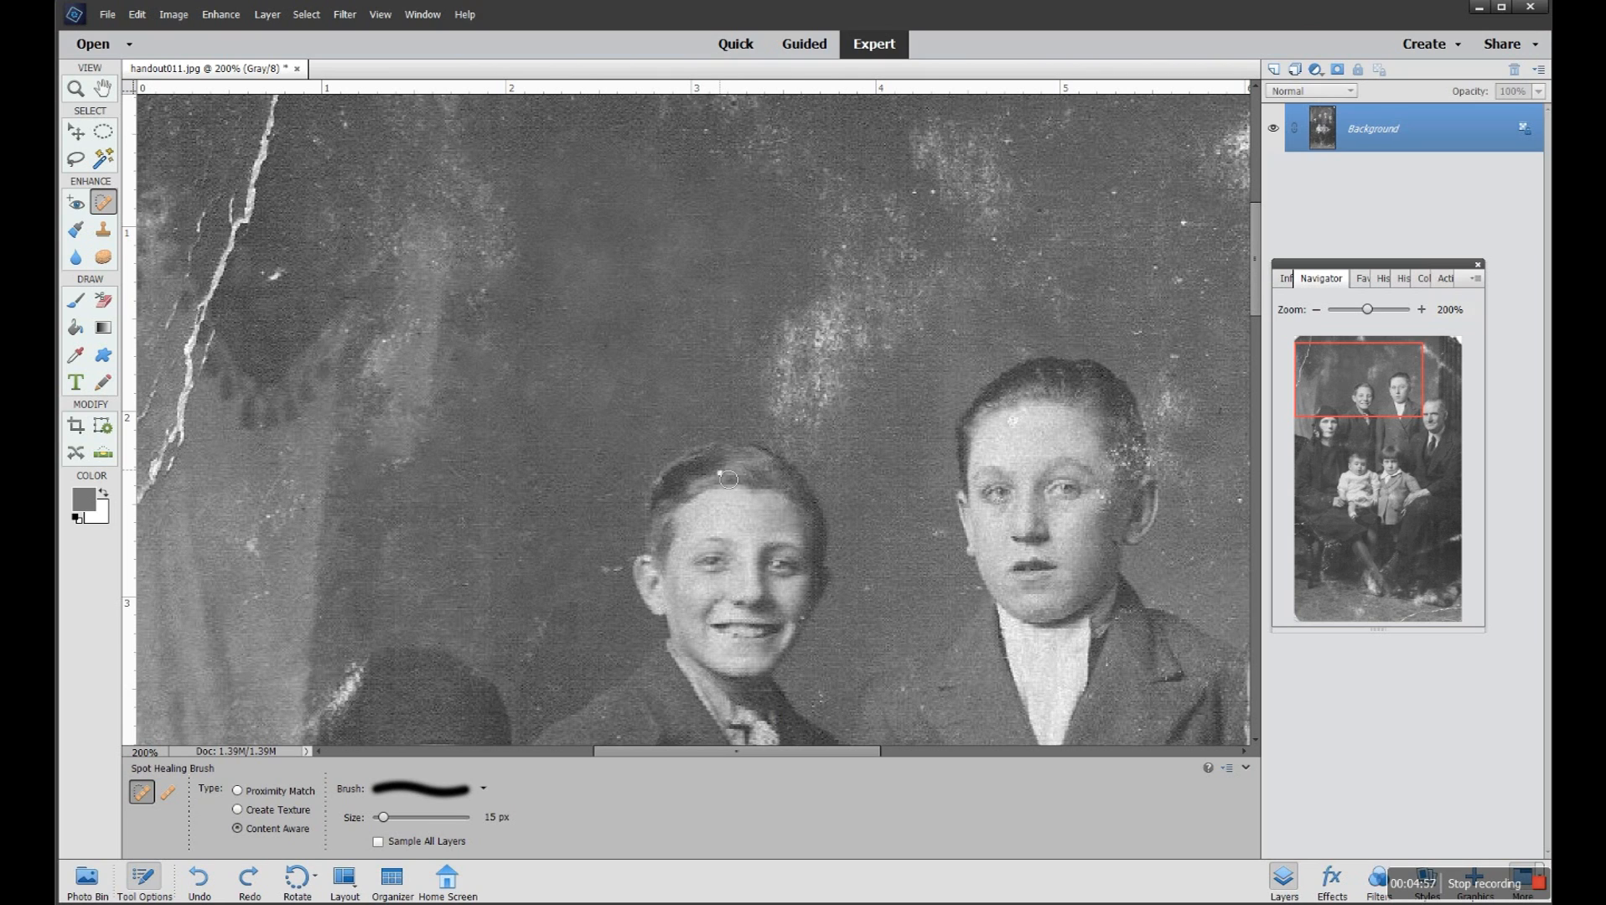
{"action": "left_click", "coordinate": [729, 480]}
{"action": "left_click", "coordinate": [237, 790]}
{"action": "left_click", "coordinate": [198, 878]}
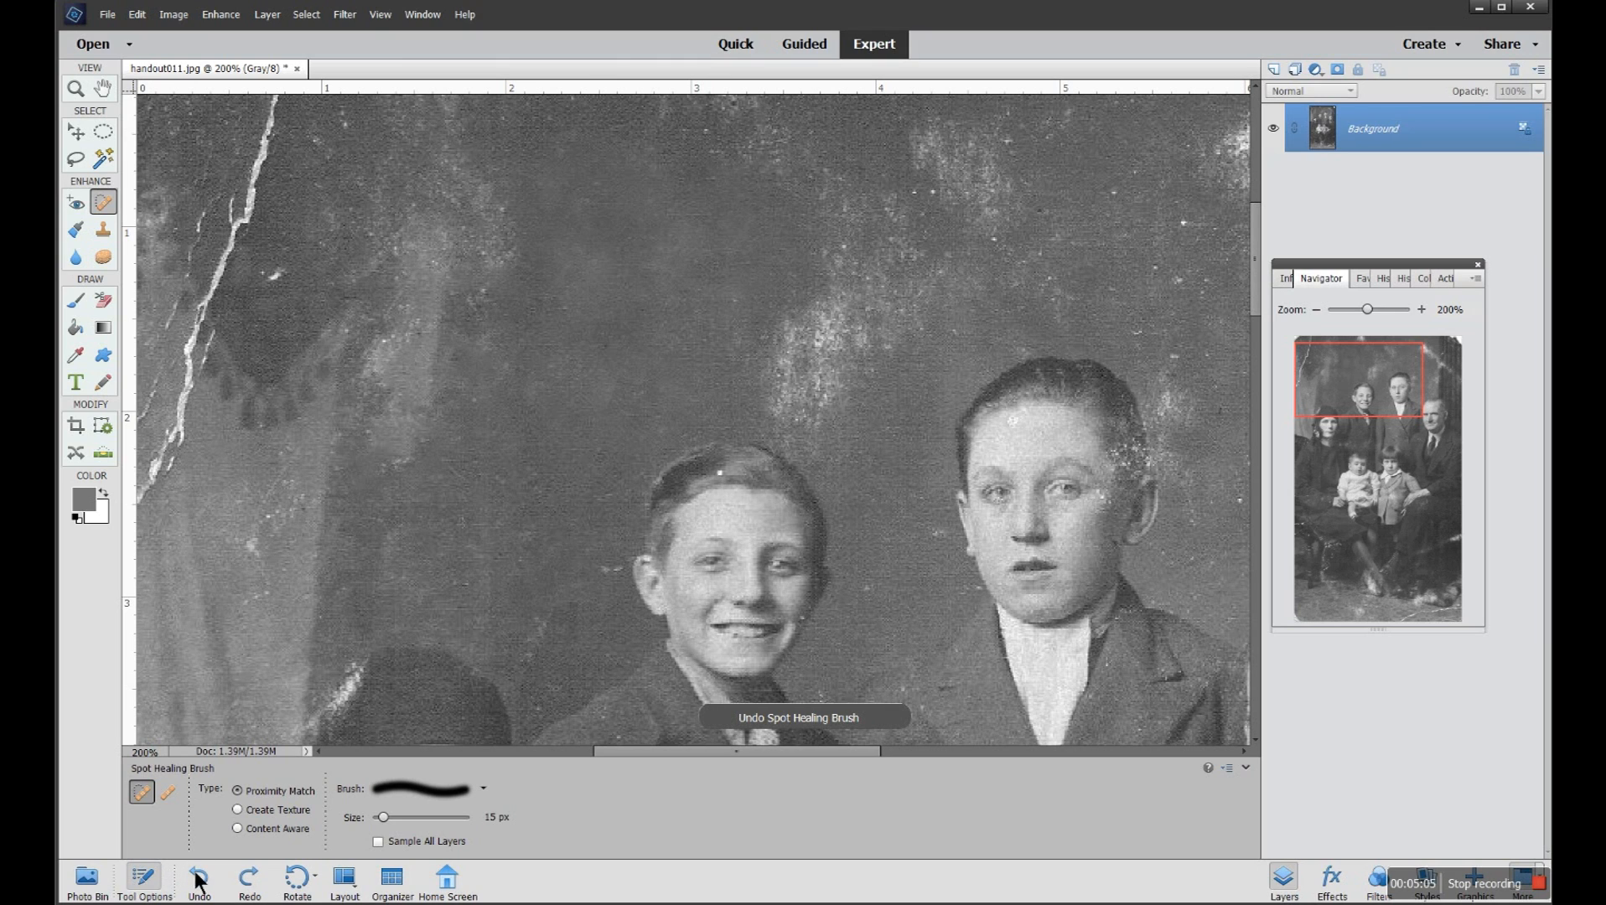
{"action": "left_click", "coordinate": [721, 473]}
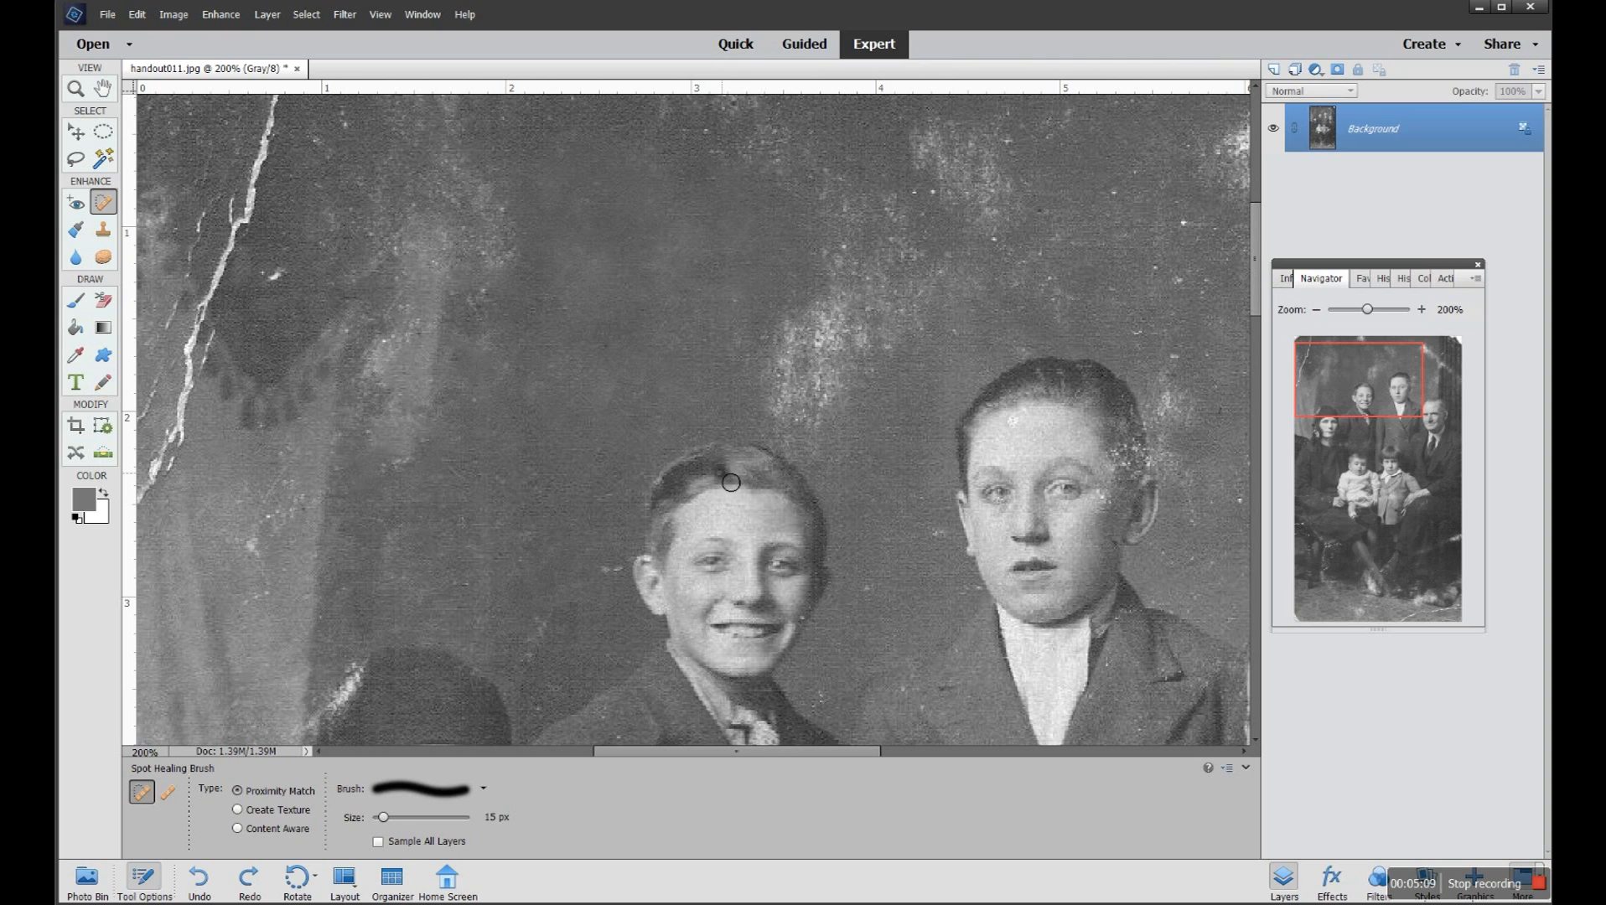
{"action": "left_click", "coordinate": [719, 475]}
- Heal the long white crack down the curtain and the small white mark beside it using Proximity Match at 15 px
{"action": "left_click_drag", "start_coordinate": [274, 115], "coordinate": [222, 300]}
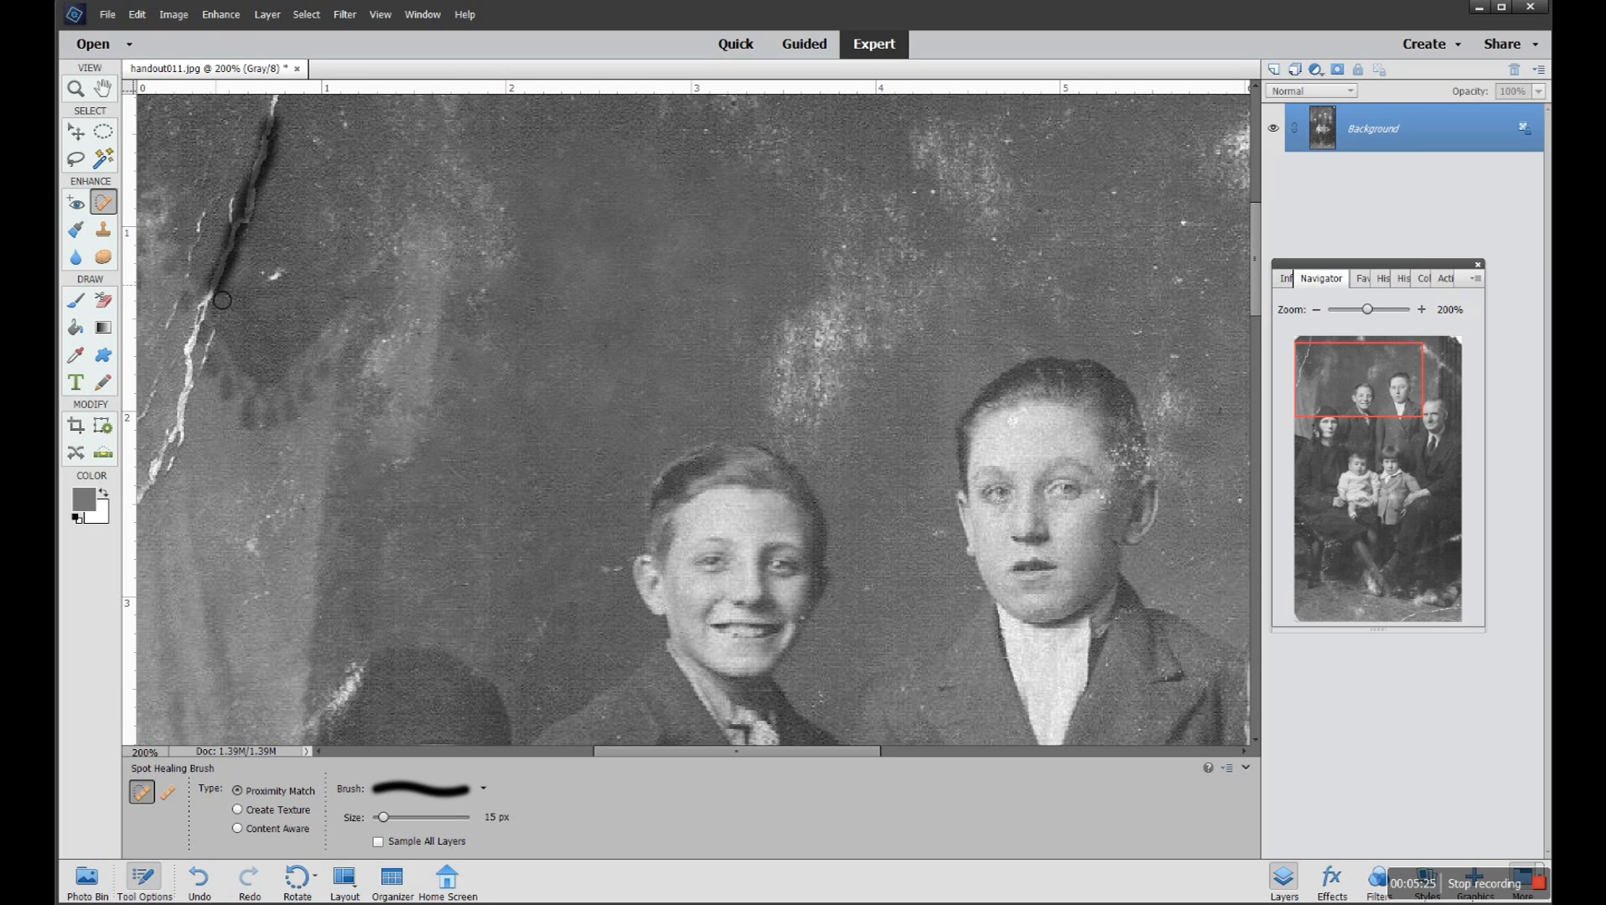
{"action": "mouse_move", "coordinate": [261, 188]}
{"action": "left_mouse_down"}
{"action": "mouse_move", "coordinate": [242, 261]}
{"action": "mouse_move", "coordinate": [243, 223]}
{"action": "mouse_move", "coordinate": [252, 254]}
{"action": "left_mouse_up"}
{"action": "mouse_move", "coordinate": [273, 132]}
{"action": "left_mouse_down"}
{"action": "mouse_move", "coordinate": [251, 184]}
{"action": "mouse_move", "coordinate": [266, 152]}
{"action": "left_mouse_up"}
{"action": "mouse_move", "coordinate": [207, 203]}
{"action": "left_mouse_down"}
{"action": "mouse_move", "coordinate": [194, 286]}
{"action": "mouse_move", "coordinate": [235, 285]}
{"action": "mouse_move", "coordinate": [194, 312]}
{"action": "mouse_move", "coordinate": [213, 301]}
{"action": "mouse_move", "coordinate": [216, 322]}
{"action": "mouse_move", "coordinate": [247, 251]}
{"action": "left_mouse_up"}
{"action": "mouse_move", "coordinate": [204, 322]}
{"action": "left_mouse_down"}
{"action": "mouse_move", "coordinate": [180, 456]}
{"action": "mouse_move", "coordinate": [198, 358]}
{"action": "mouse_move", "coordinate": [222, 359]}
{"action": "mouse_move", "coordinate": [195, 400]}
{"action": "mouse_move", "coordinate": [195, 302]}
{"action": "left_mouse_up"}
{"action": "mouse_move", "coordinate": [183, 402]}
{"action": "left_mouse_down"}
{"action": "mouse_move", "coordinate": [165, 492]}
{"action": "mouse_move", "coordinate": [186, 463]}
{"action": "left_mouse_up"}
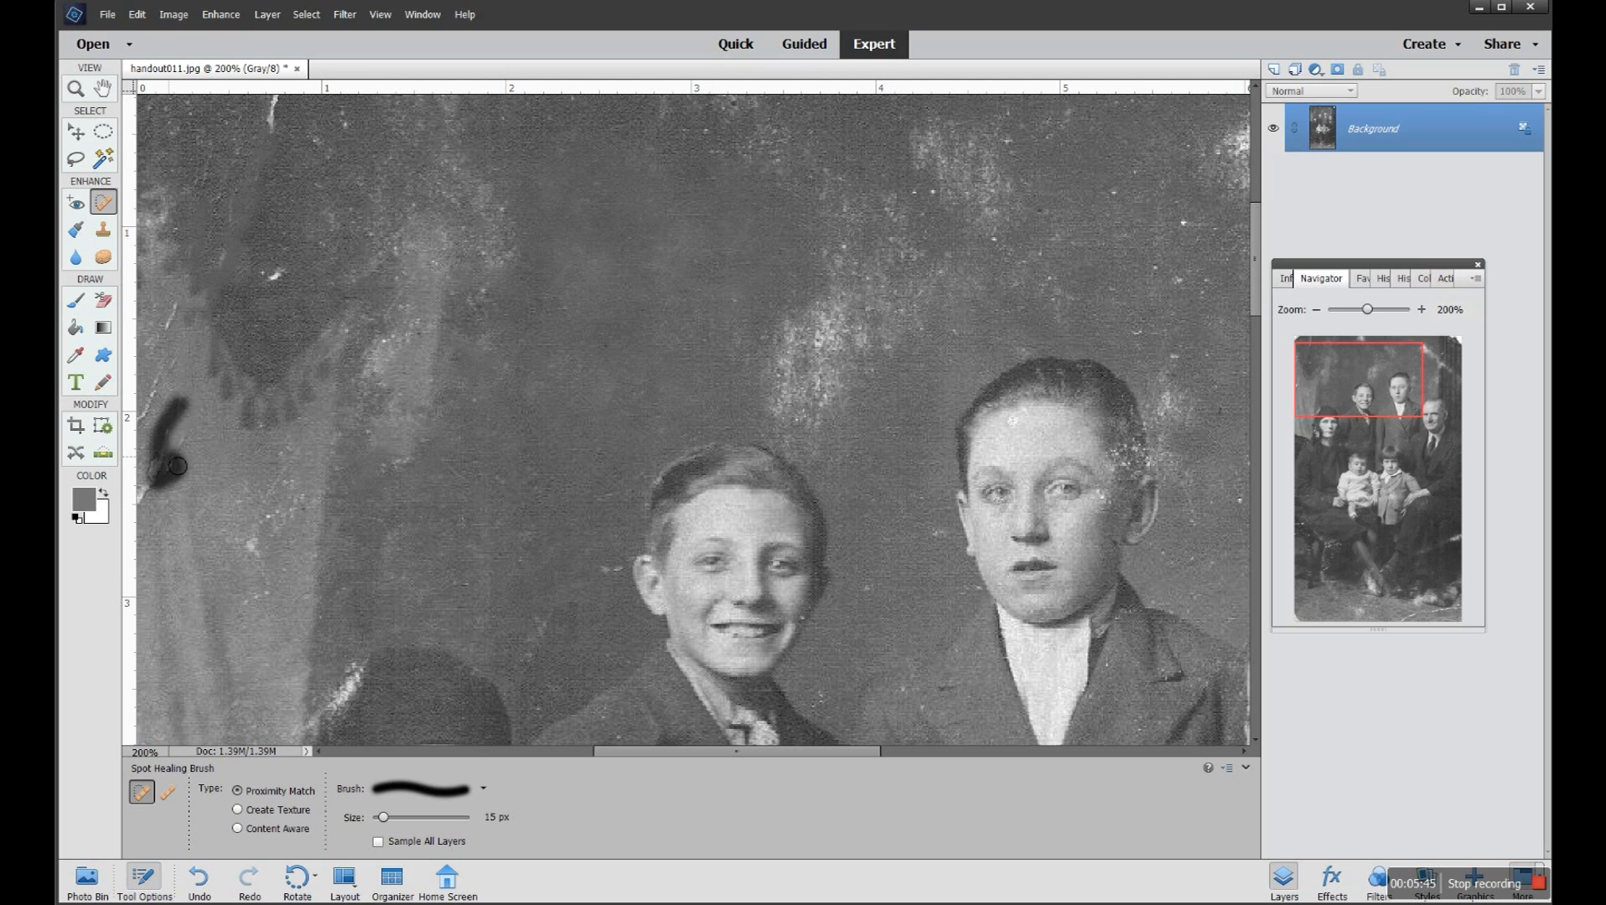
{"action": "left_click_drag", "start_coordinate": [286, 294], "coordinate": [256, 281]}
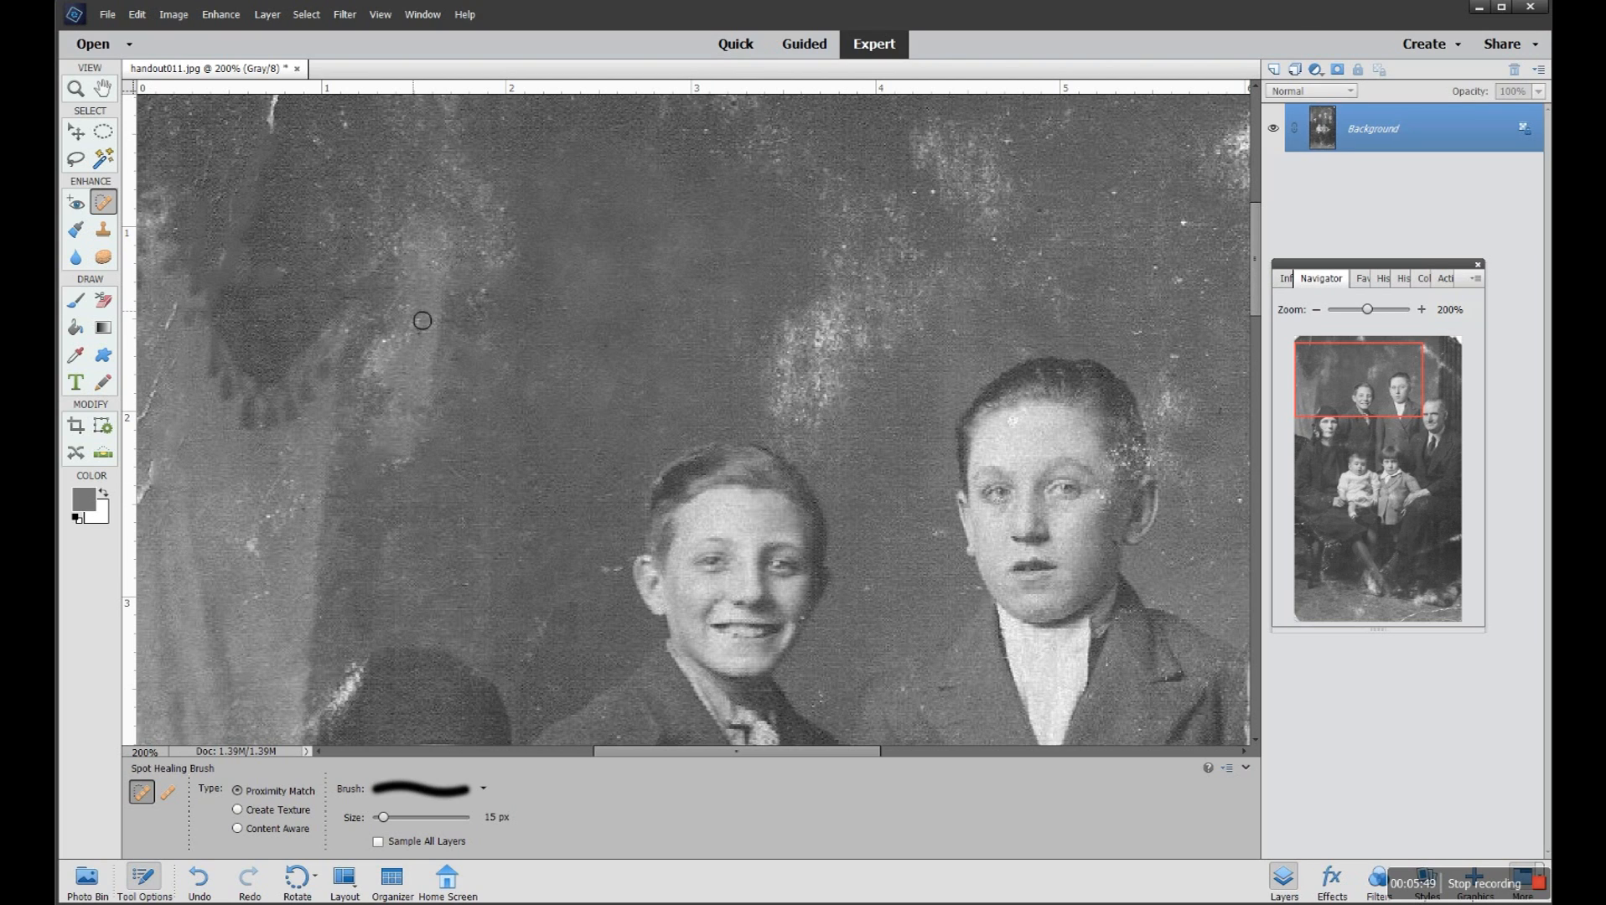
{"action": "mouse_move", "coordinate": [182, 302]}
{"action": "left_mouse_down"}
{"action": "mouse_move", "coordinate": [154, 412]}
{"action": "mouse_move", "coordinate": [188, 369]}
{"action": "left_mouse_up"}
- Switch the healing type to Content Aware and heal the pale patch on the edge of the woman's hat
{"action": "scroll", "coordinate": [373, 679], "scroll_direction": "down", "scroll_amount": 5}
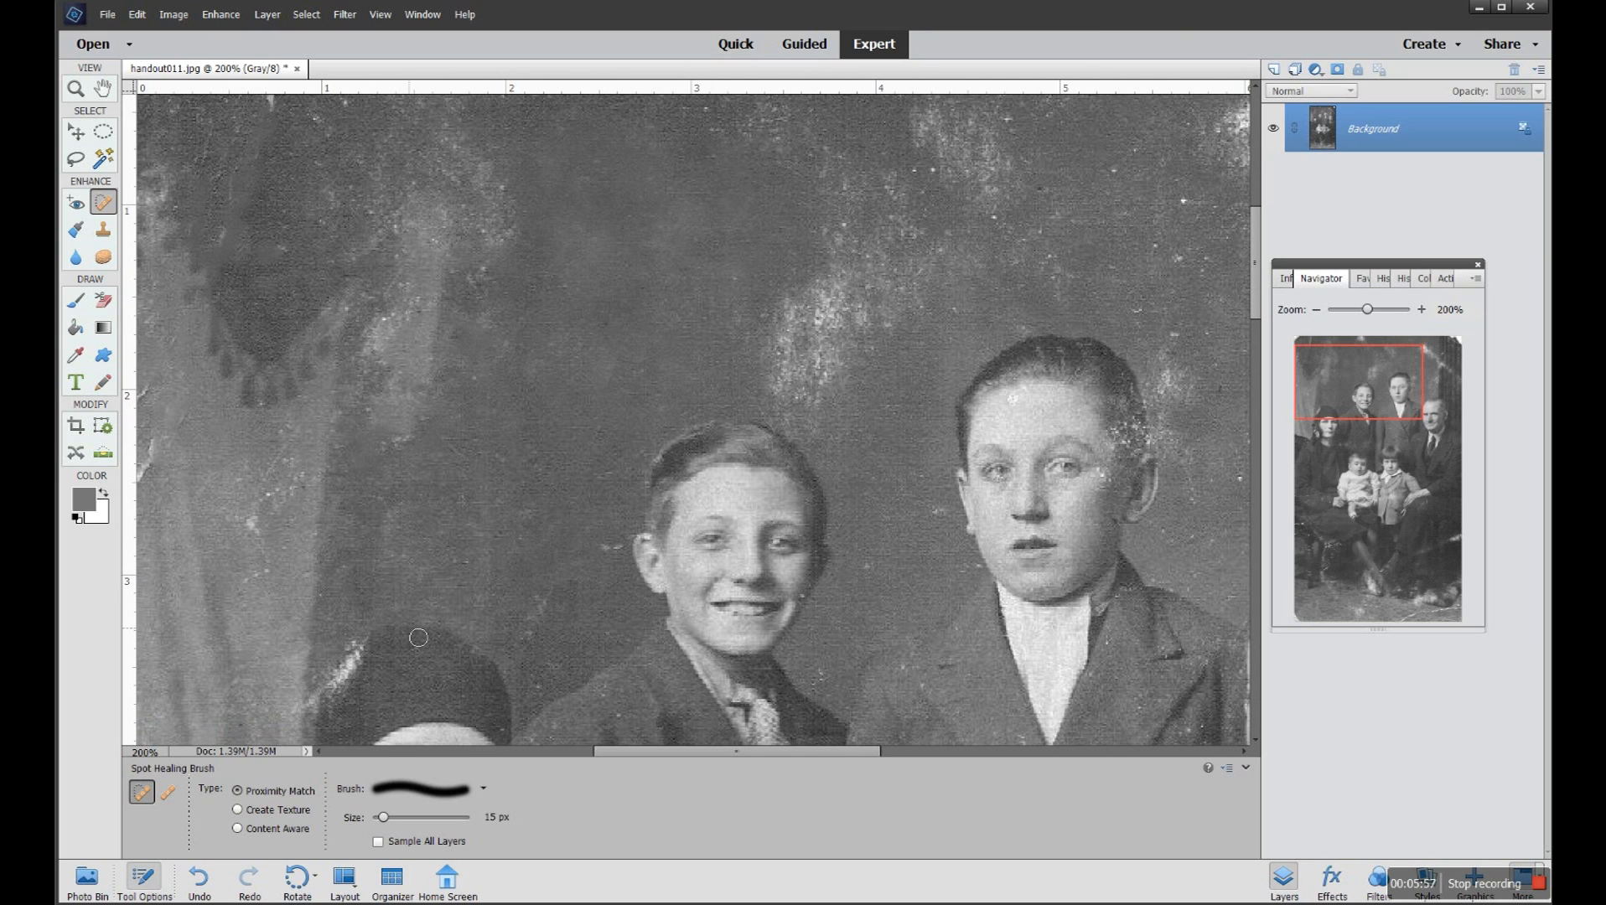
{"action": "scroll", "coordinate": [424, 628], "scroll_direction": "down", "scroll_amount": 2}
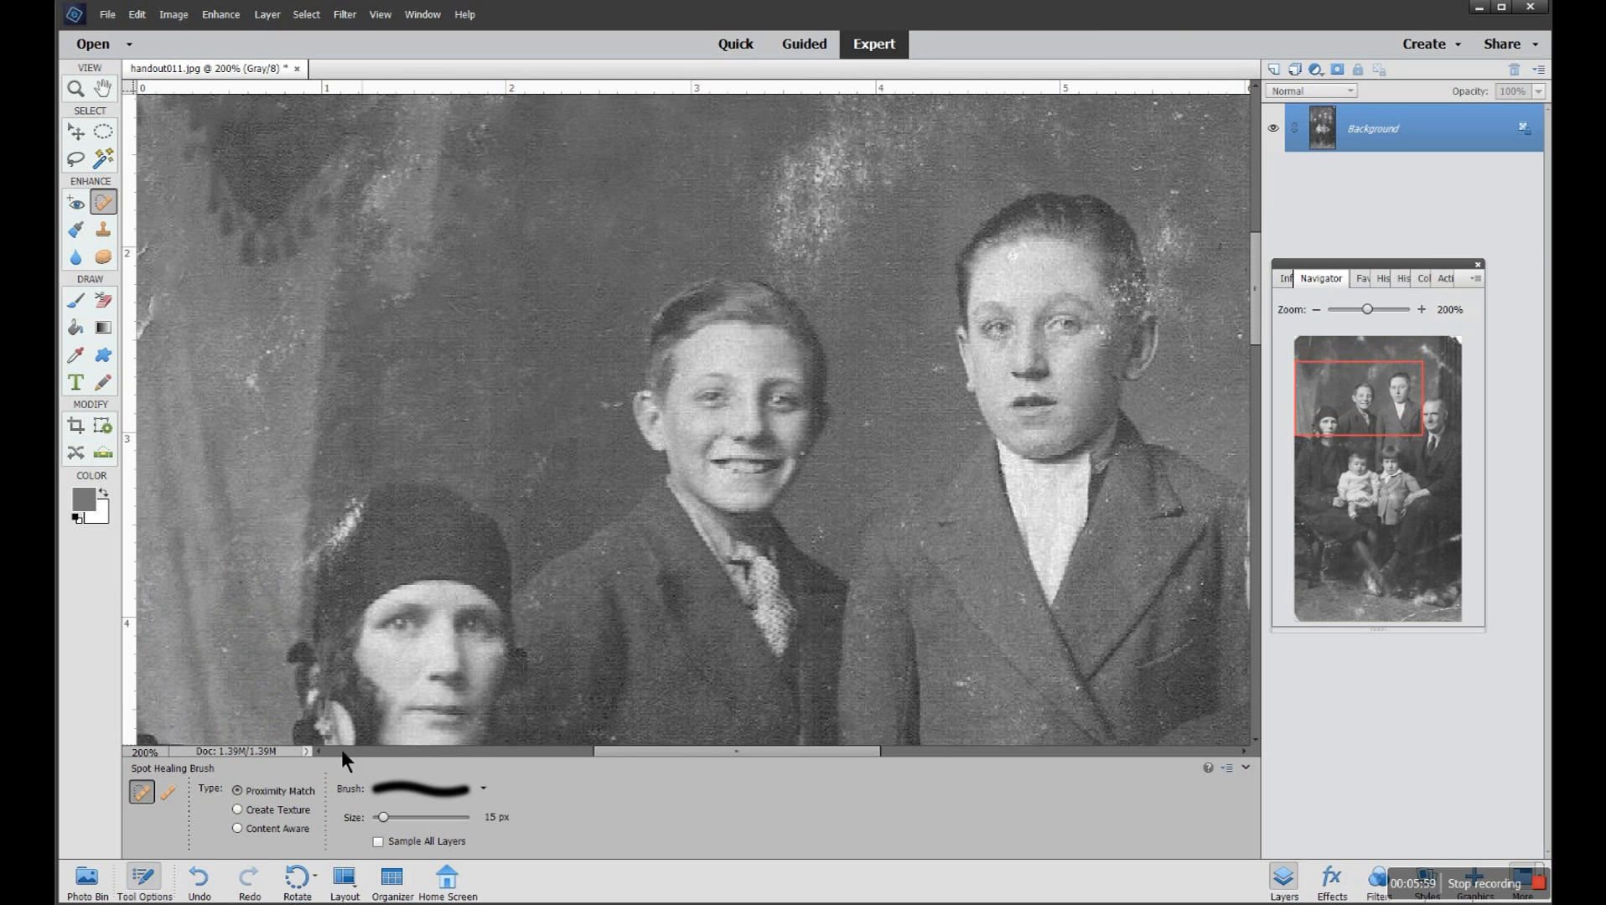
{"action": "left_click", "coordinate": [238, 829]}
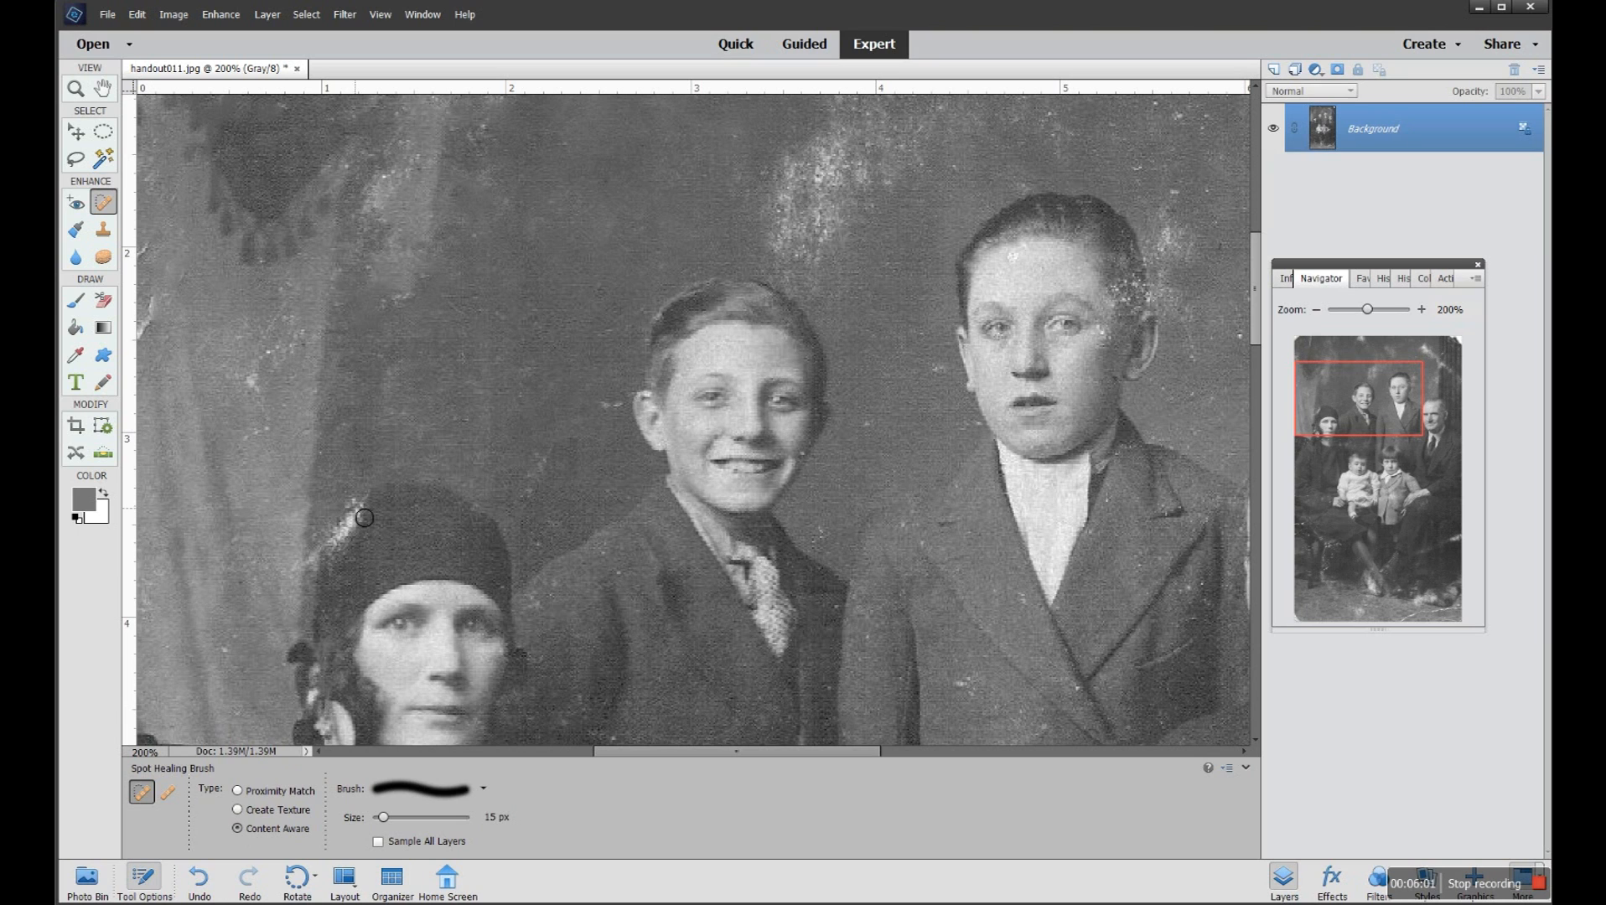
{"action": "left_click_drag", "start_coordinate": [360, 528], "coordinate": [336, 556]}
- Try Create Texture healing near the white patch at the backdrop's upper edge and on the taller boy, and undo the strokes
{"action": "scroll", "coordinate": [506, 498], "scroll_direction": "down", "scroll_amount": 2}
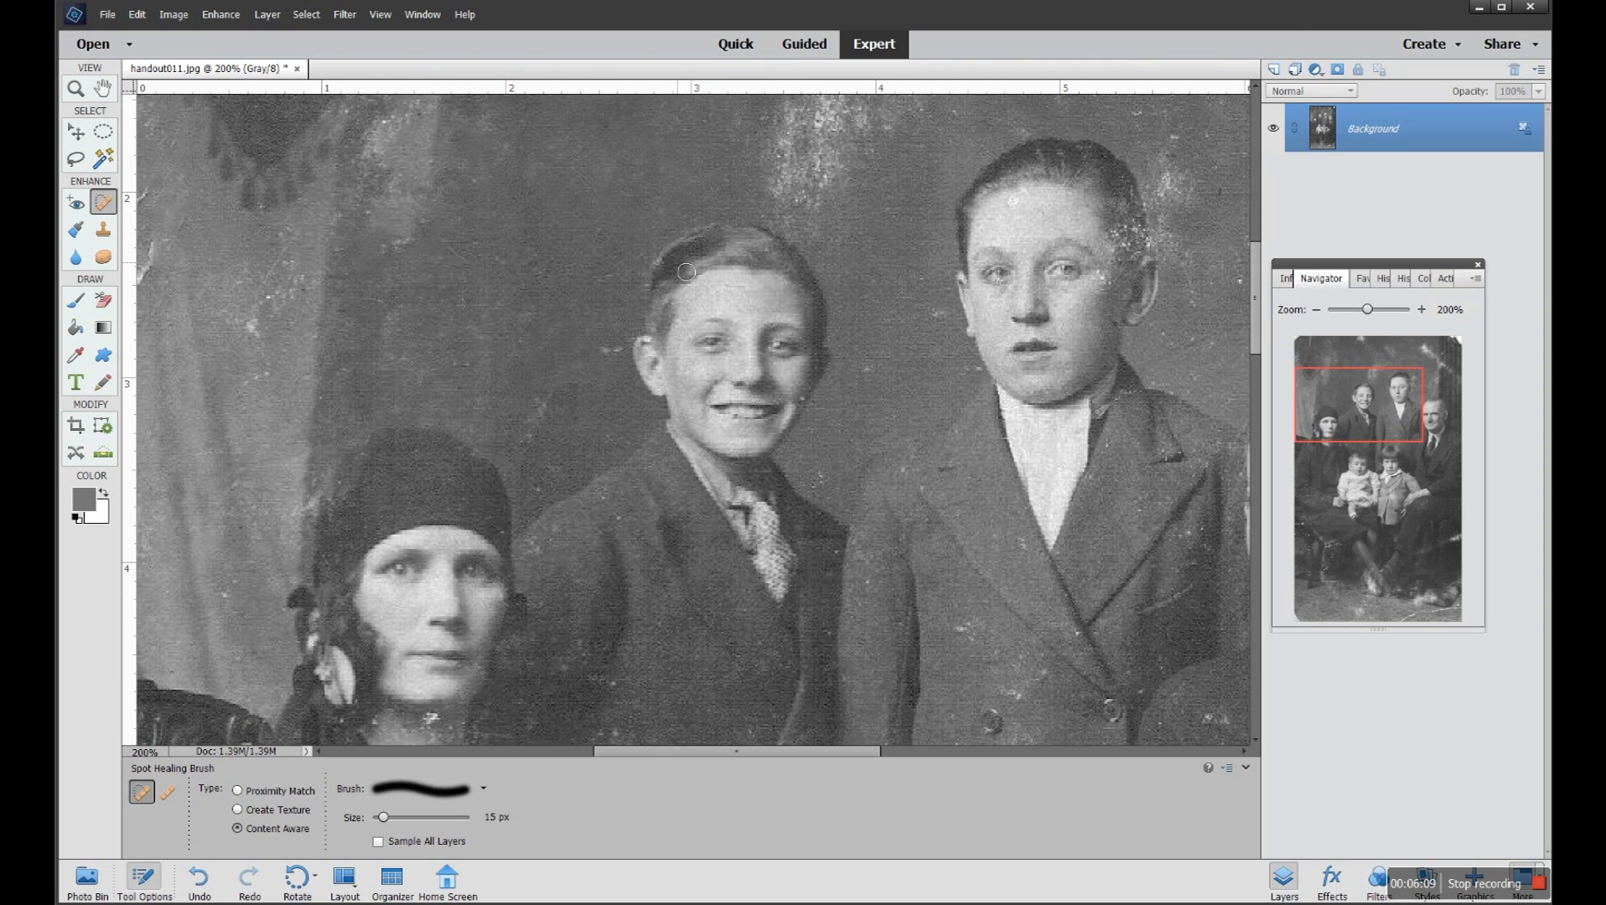
{"action": "scroll", "coordinate": [901, 419], "scroll_direction": "up", "scroll_amount": 3}
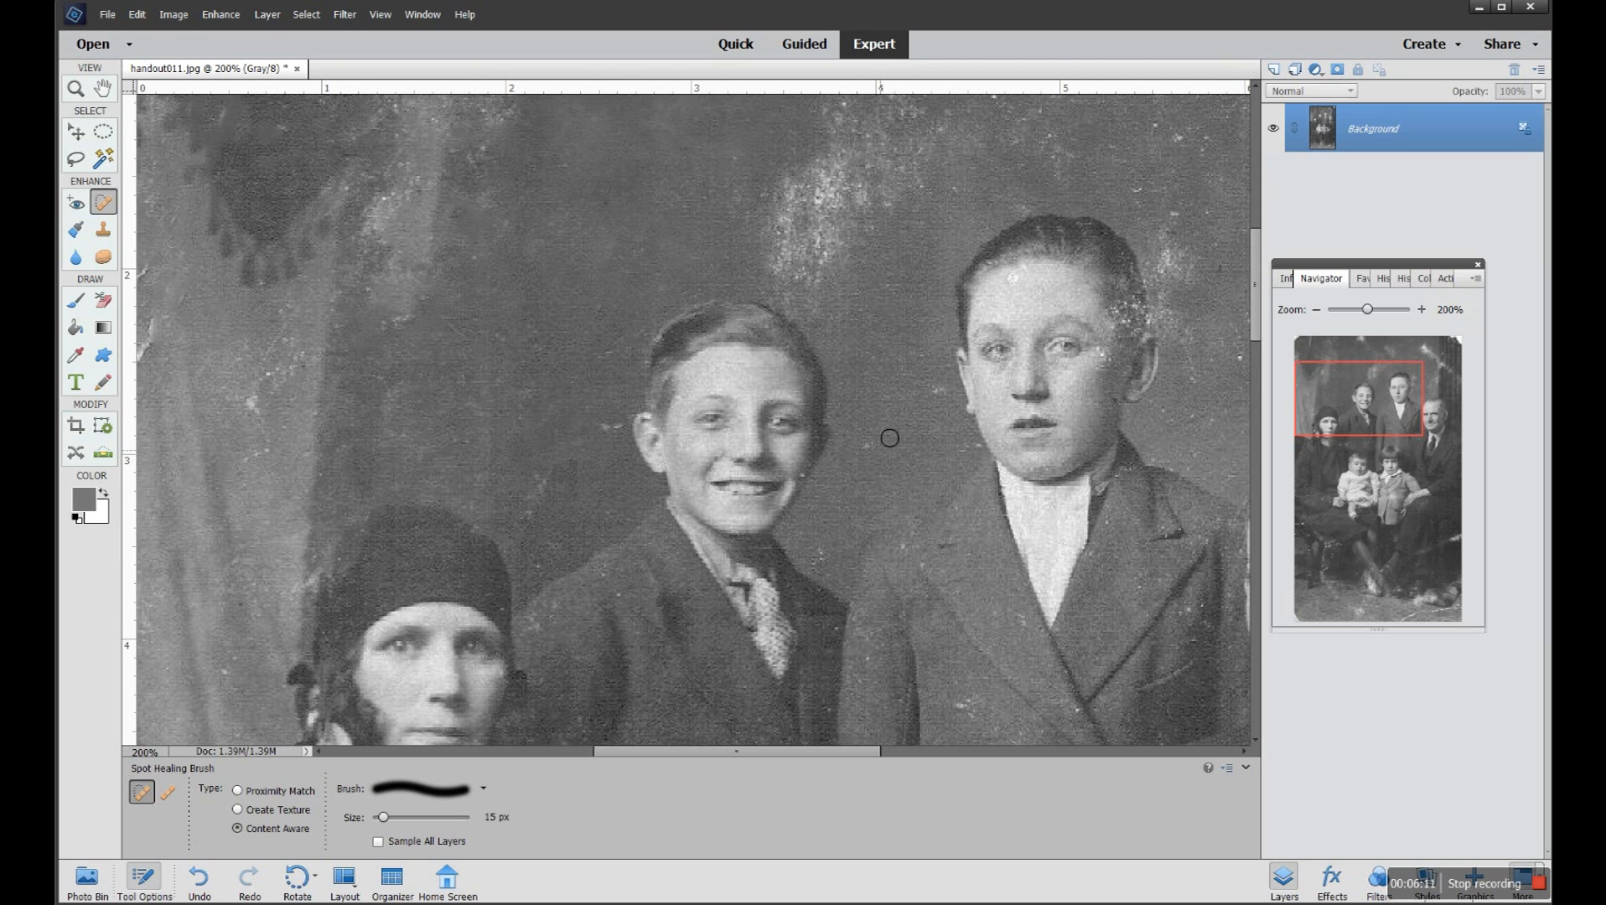
{"action": "scroll", "coordinate": [890, 437], "scroll_direction": "up", "scroll_amount": 3}
{"action": "left_click_drag", "start_coordinate": [1252, 270], "coordinate": [1243, 201]}
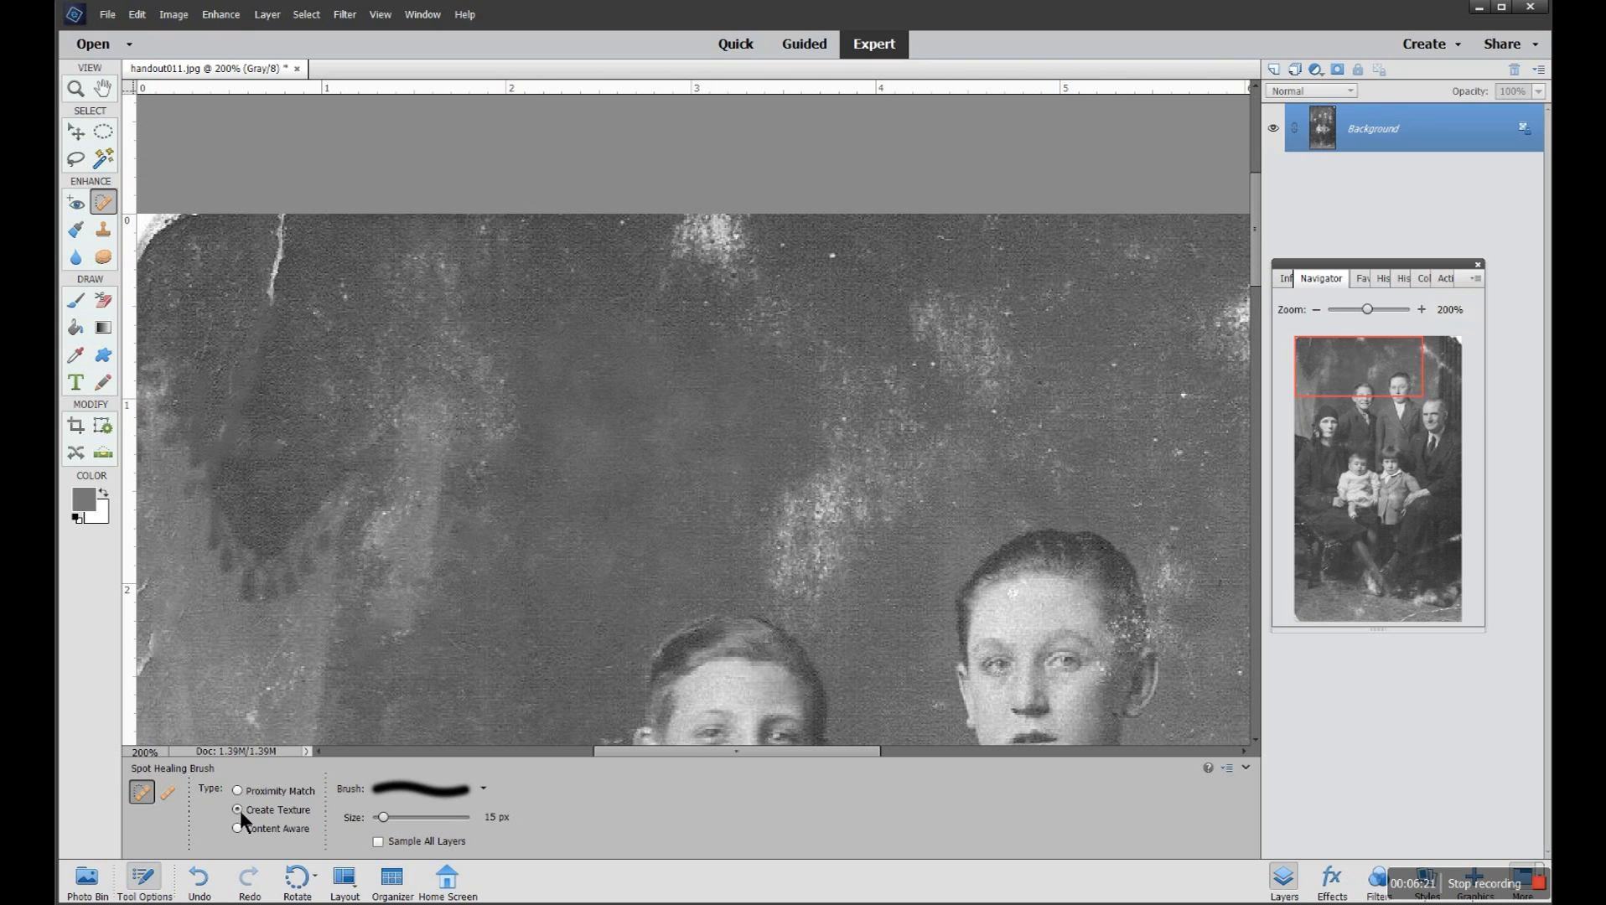
{"action": "mouse_move", "coordinate": [715, 313]}
{"action": "left_mouse_down"}
{"action": "mouse_move", "coordinate": [736, 293]}
{"action": "mouse_move", "coordinate": [555, 351]}
{"action": "mouse_move", "coordinate": [747, 293]}
{"action": "left_mouse_up"}
{"action": "left_click_drag", "start_coordinate": [673, 341], "coordinate": [755, 312]}
{"action": "left_click_drag", "start_coordinate": [1058, 605], "coordinate": [1017, 625]}
{"action": "left_click", "coordinate": [207, 884]}
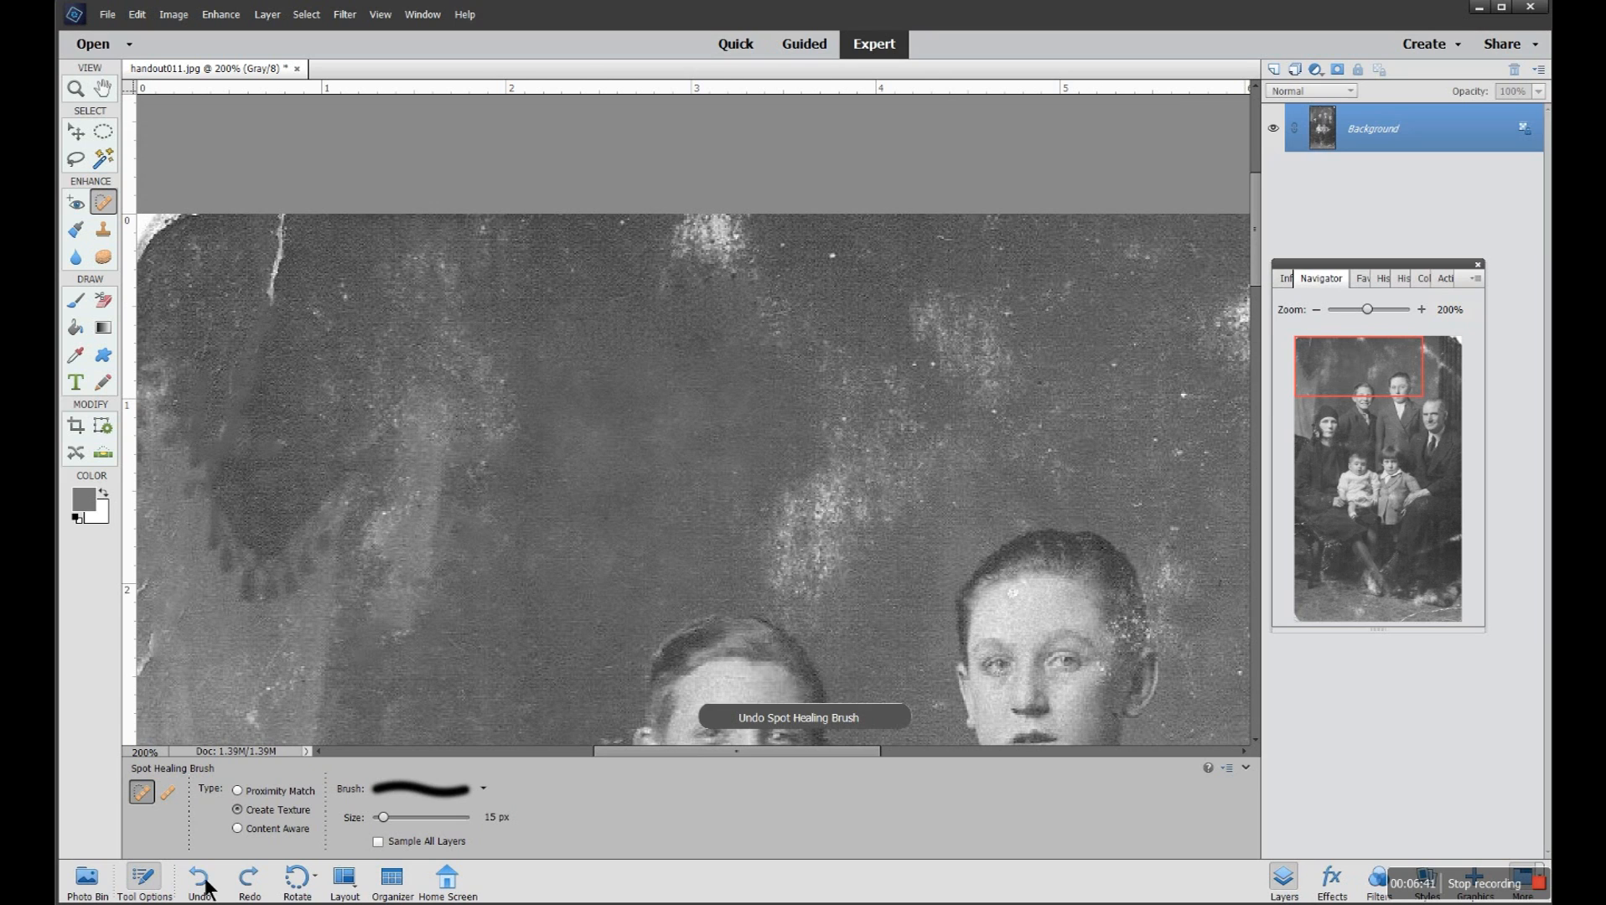
{"action": "left_click", "coordinate": [207, 885]}
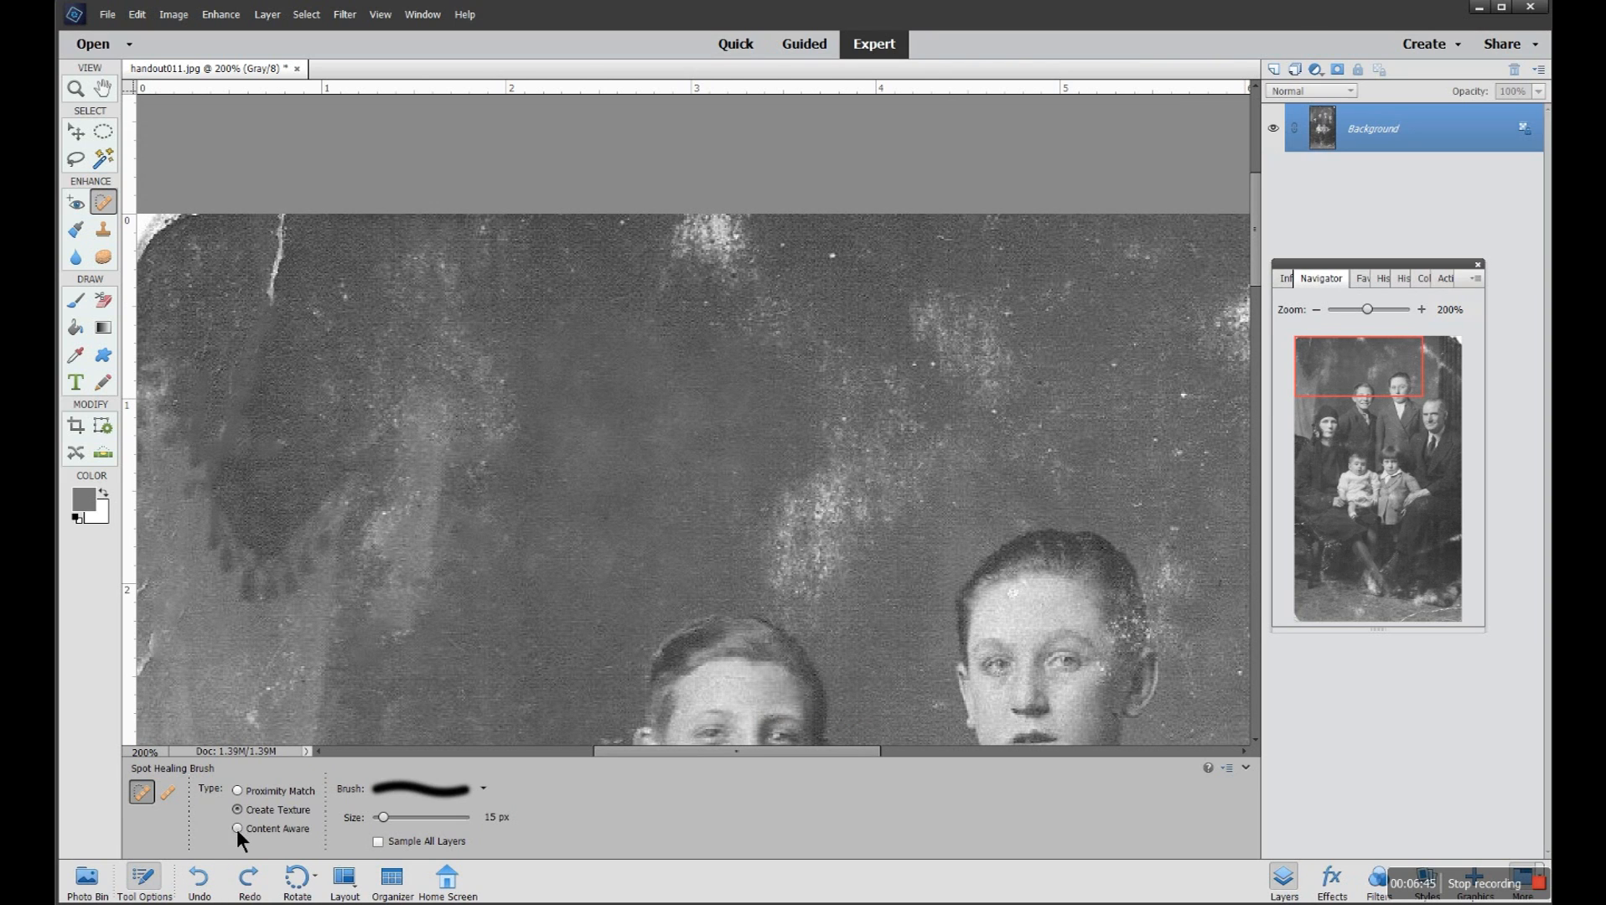
- Switch to the Healing Brush at 67 px, sample clean backdrop above the smiling boy, and paint over the pale patches above the two boys
{"action": "left_click", "coordinate": [239, 790]}
{"action": "left_click", "coordinate": [169, 792]}
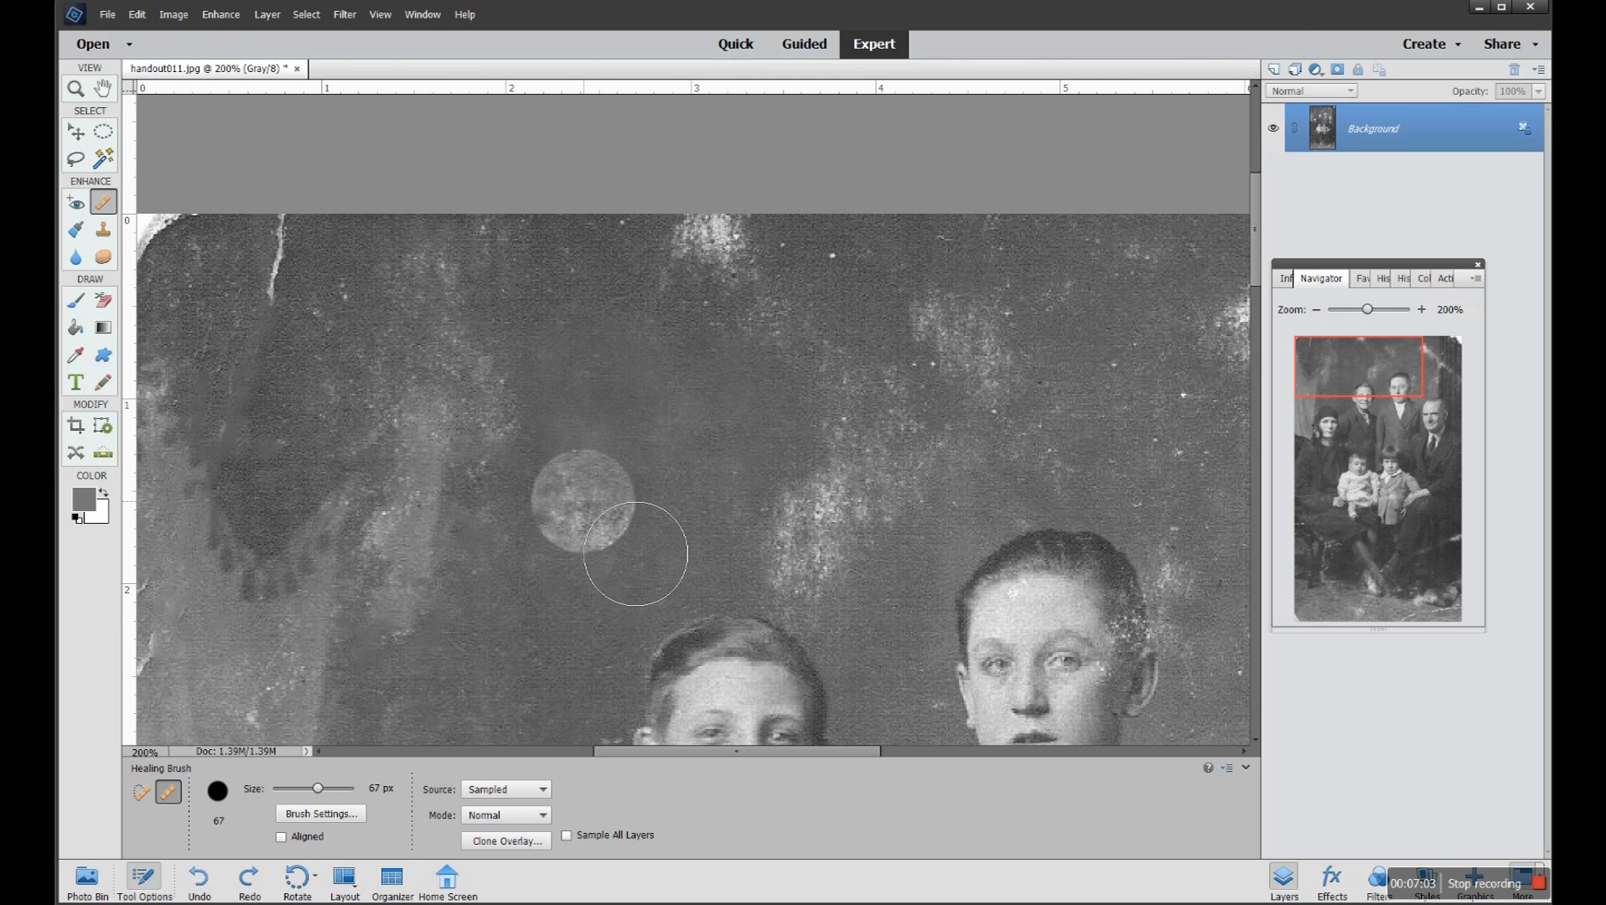
{"action": "key", "text": "alt"}
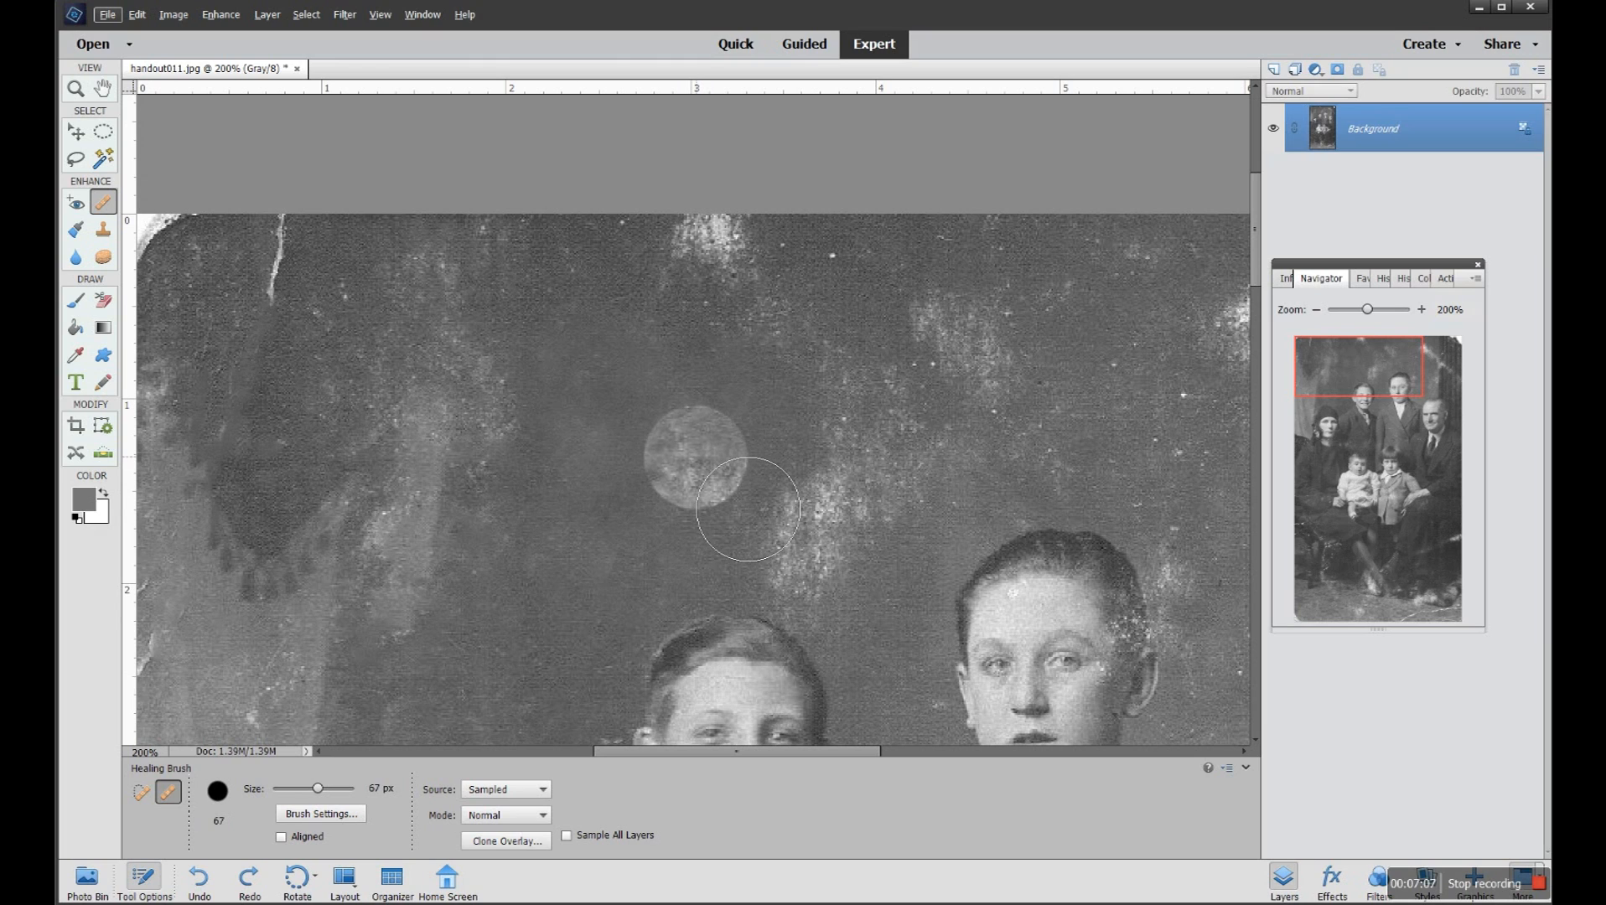
{"action": "key", "text": "alt"}
{"action": "key", "text": "alt"}
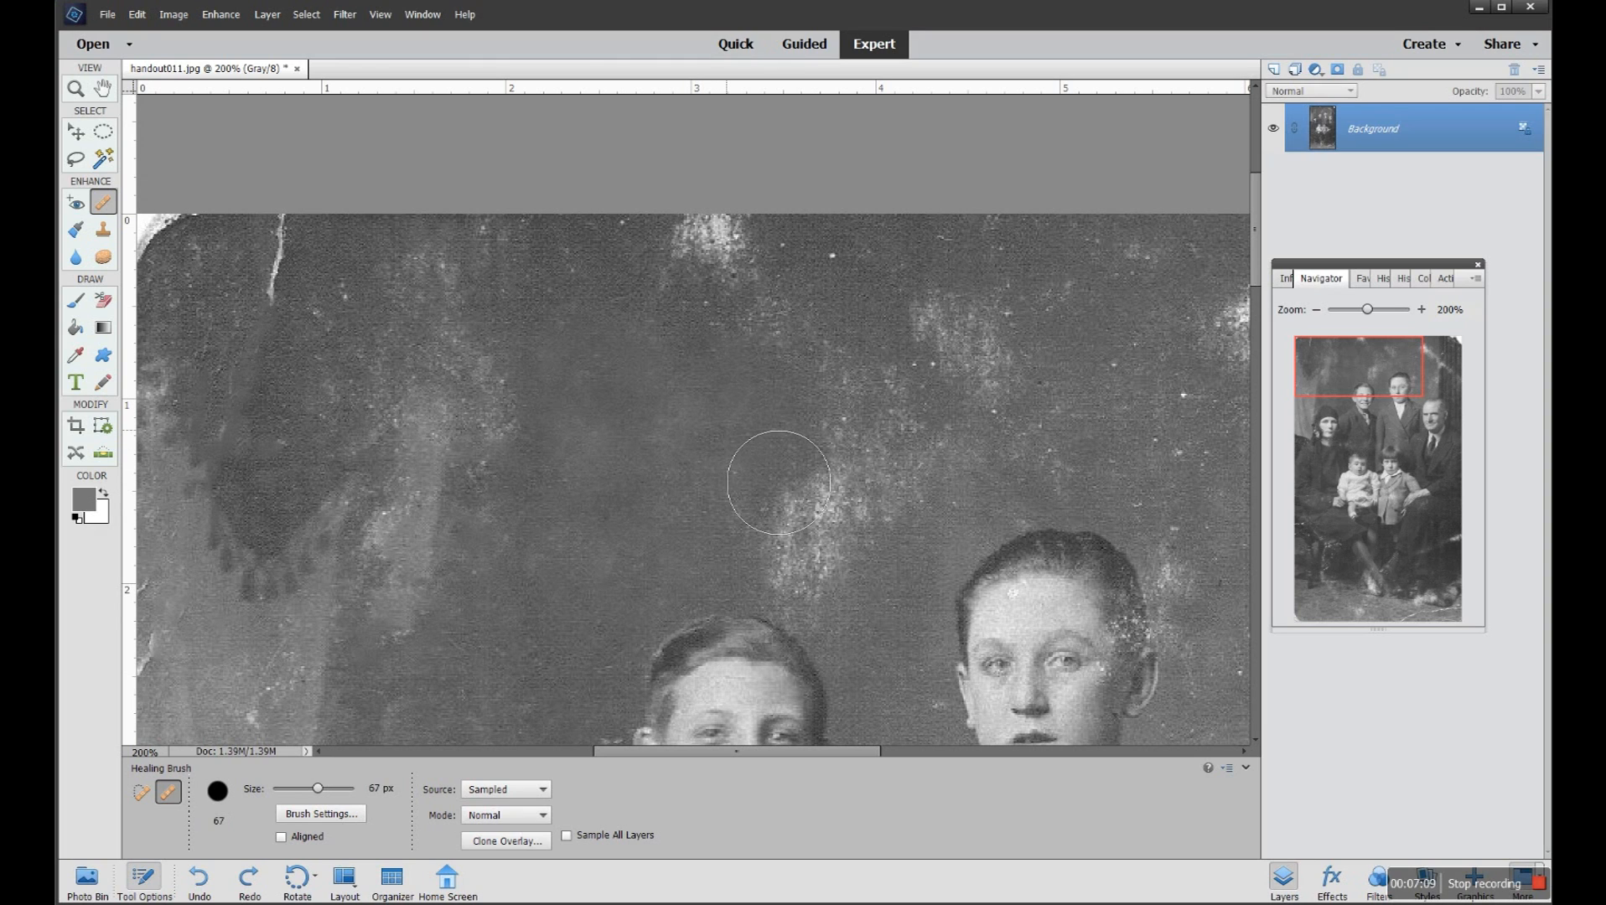
{"action": "key", "text": "alt"}
{"action": "left_click", "coordinate": [755, 443], "text": "alt"}
{"action": "left_click", "coordinate": [957, 373]}
{"action": "mouse_move", "coordinate": [978, 367]}
{"action": "left_mouse_down"}
{"action": "mouse_move", "coordinate": [1046, 403]}
{"action": "mouse_move", "coordinate": [897, 424]}
{"action": "mouse_move", "coordinate": [851, 381]}
{"action": "mouse_move", "coordinate": [903, 396]}
{"action": "mouse_move", "coordinate": [919, 435]}
{"action": "mouse_move", "coordinate": [889, 452]}
{"action": "mouse_move", "coordinate": [917, 465]}
{"action": "mouse_move", "coordinate": [905, 488]}
{"action": "mouse_move", "coordinate": [822, 481]}
{"action": "left_mouse_up"}
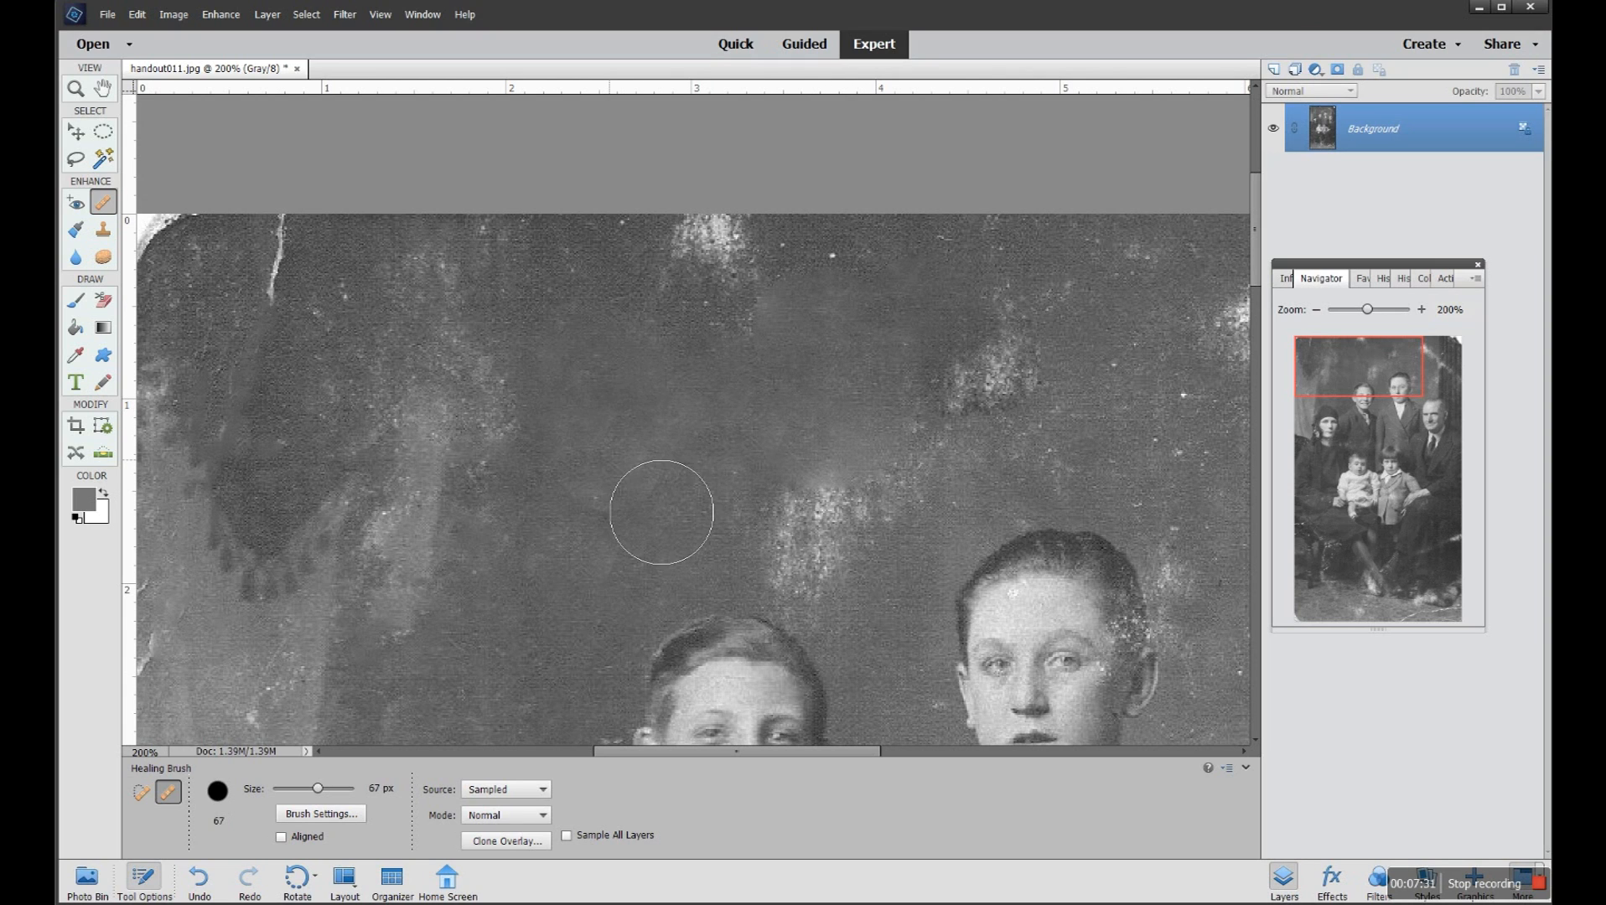
- Resample clean backdrop to heal the leftover patch above the taller boy and the mottled area between the curtain and smiling boy
{"action": "left_click", "coordinate": [616, 477], "text": "alt"}
{"action": "left_click_drag", "start_coordinate": [997, 458], "coordinate": [1064, 400]}
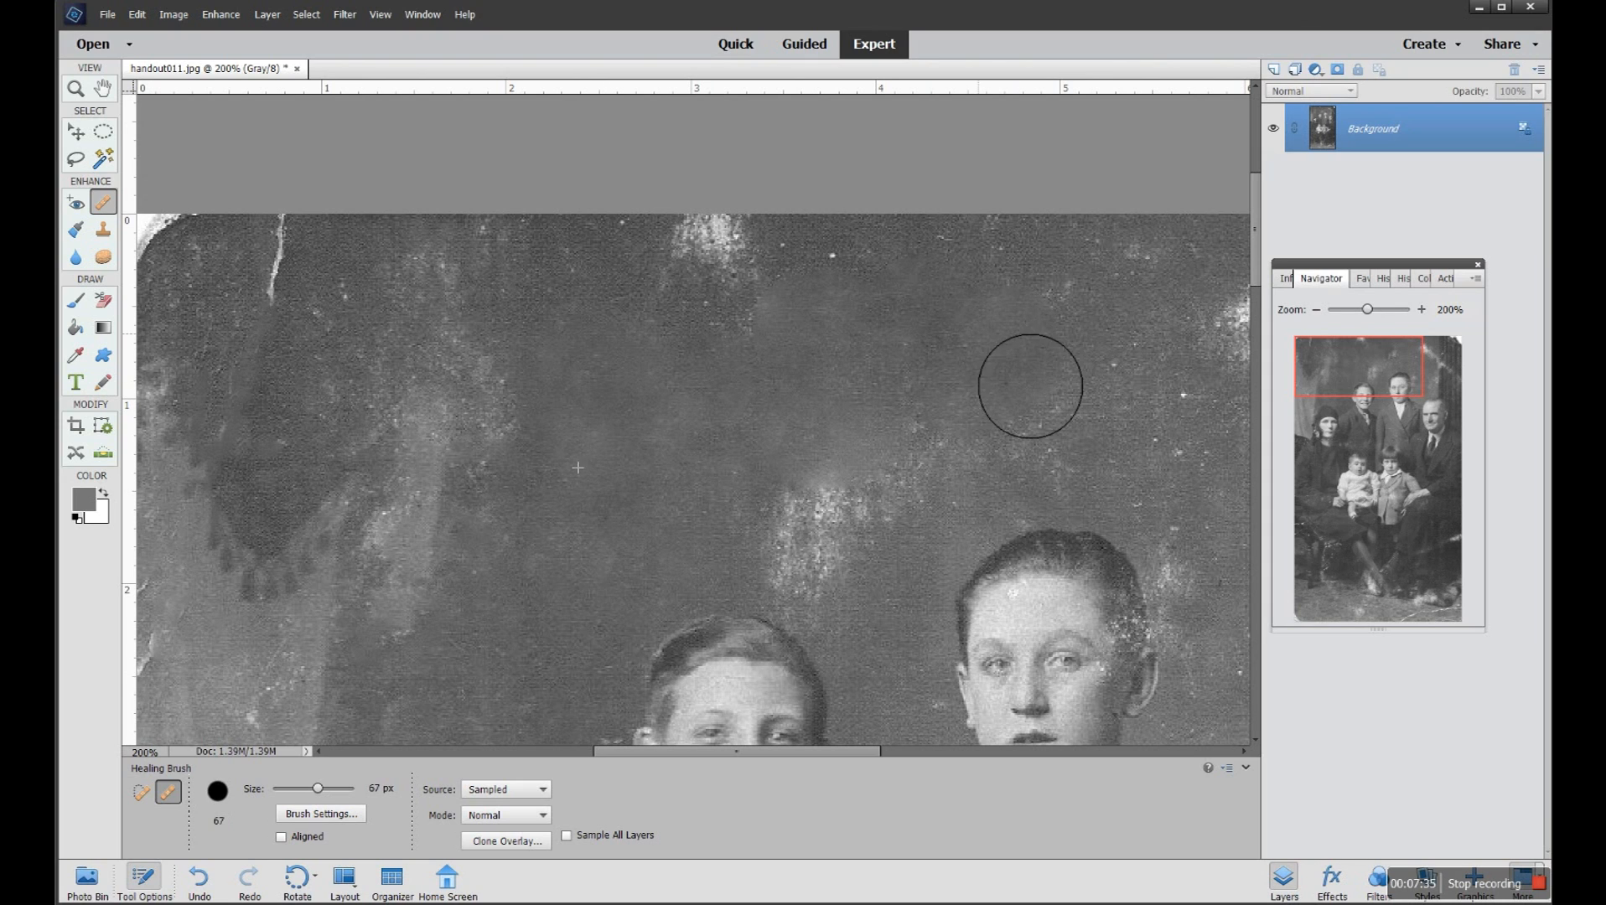
{"action": "left_click_drag", "start_coordinate": [767, 524], "coordinate": [806, 598]}
{"action": "key", "text": "ctrl+z"}
{"action": "left_click", "coordinate": [620, 350], "text": "alt"}
{"action": "mouse_move", "coordinate": [530, 401]}
{"action": "left_mouse_down"}
{"action": "mouse_move", "coordinate": [580, 433]}
{"action": "mouse_move", "coordinate": [522, 466]}
{"action": "mouse_move", "coordinate": [516, 503]}
{"action": "mouse_move", "coordinate": [605, 594]}
{"action": "mouse_move", "coordinate": [598, 580]}
{"action": "left_mouse_up"}
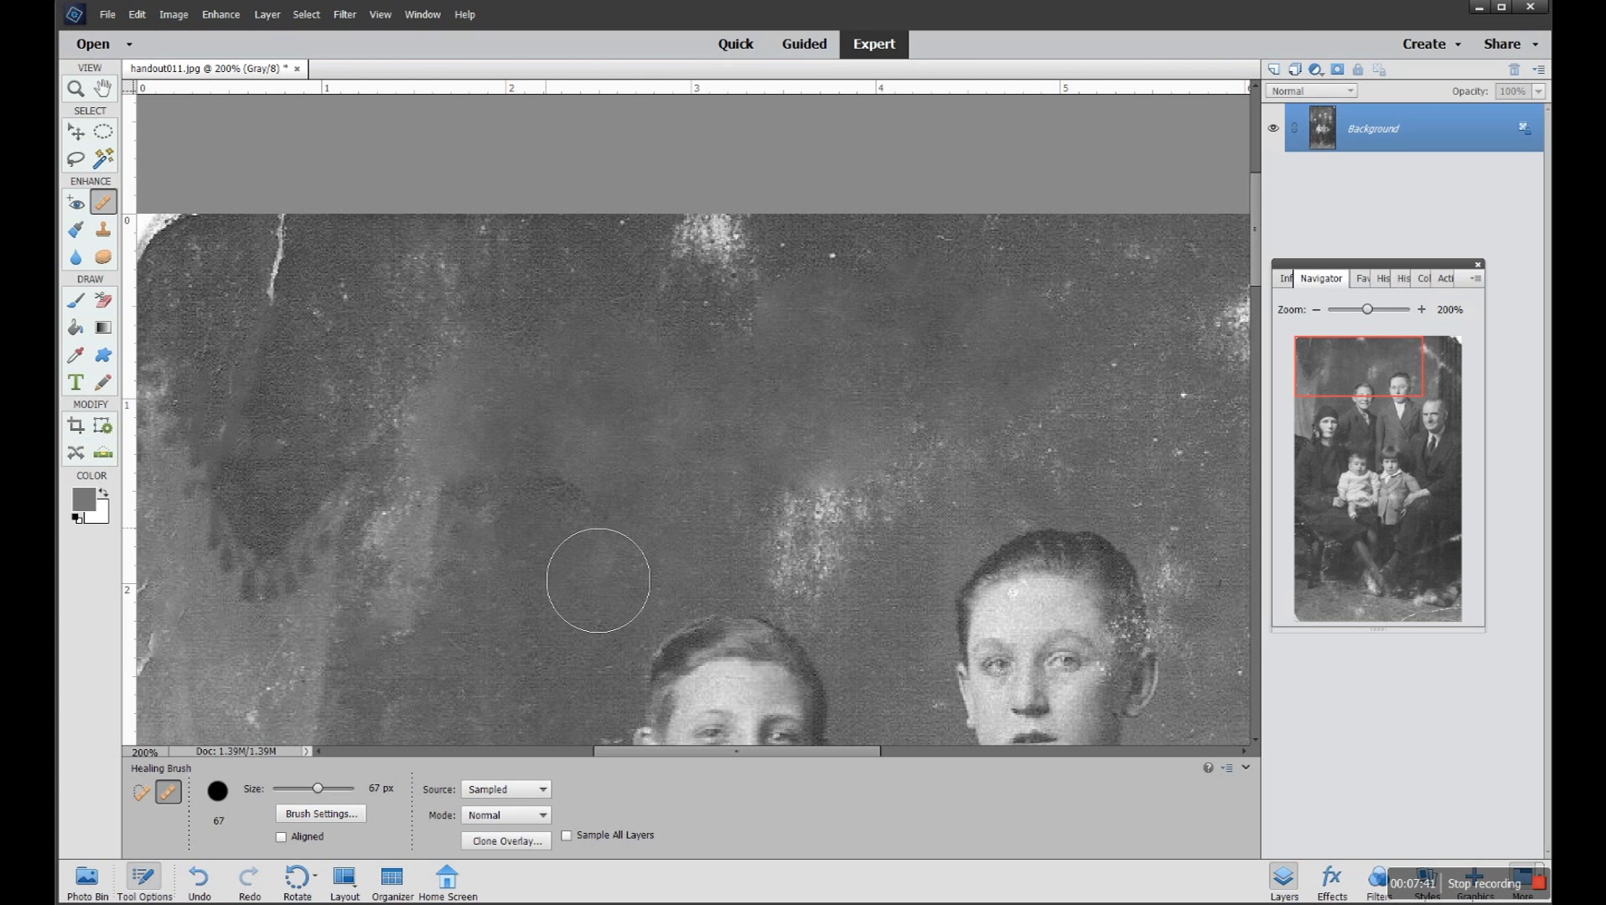
- Review the Healing Brush's source and blending mode options, keeping Sampled and Normal
{"action": "left_click", "coordinate": [544, 788]}
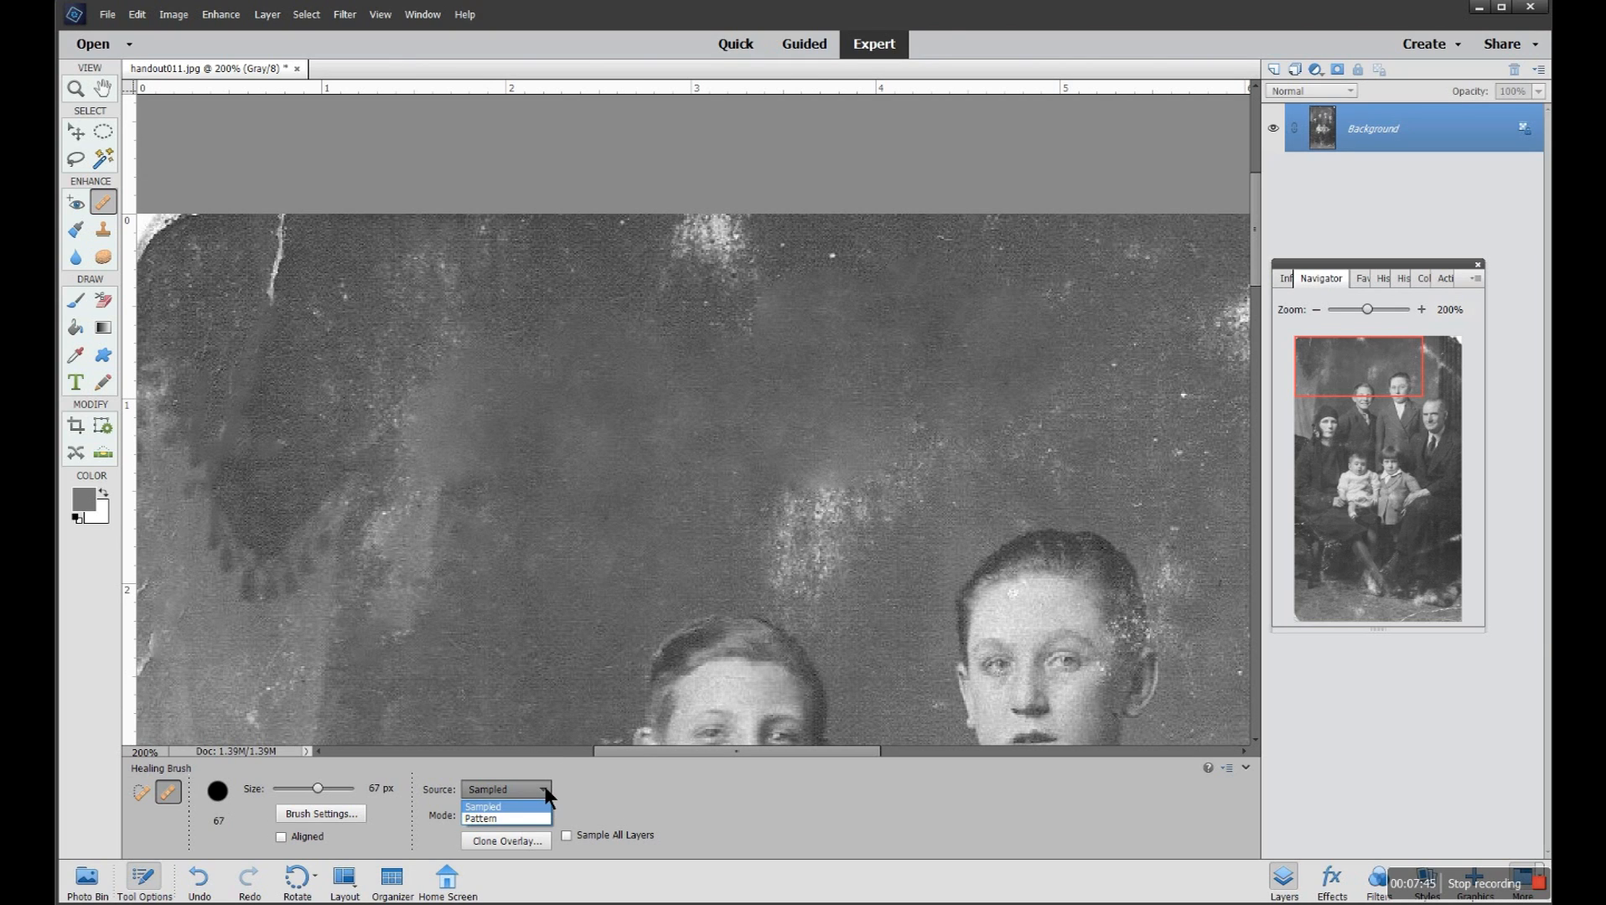
{"action": "left_click", "coordinate": [527, 806]}
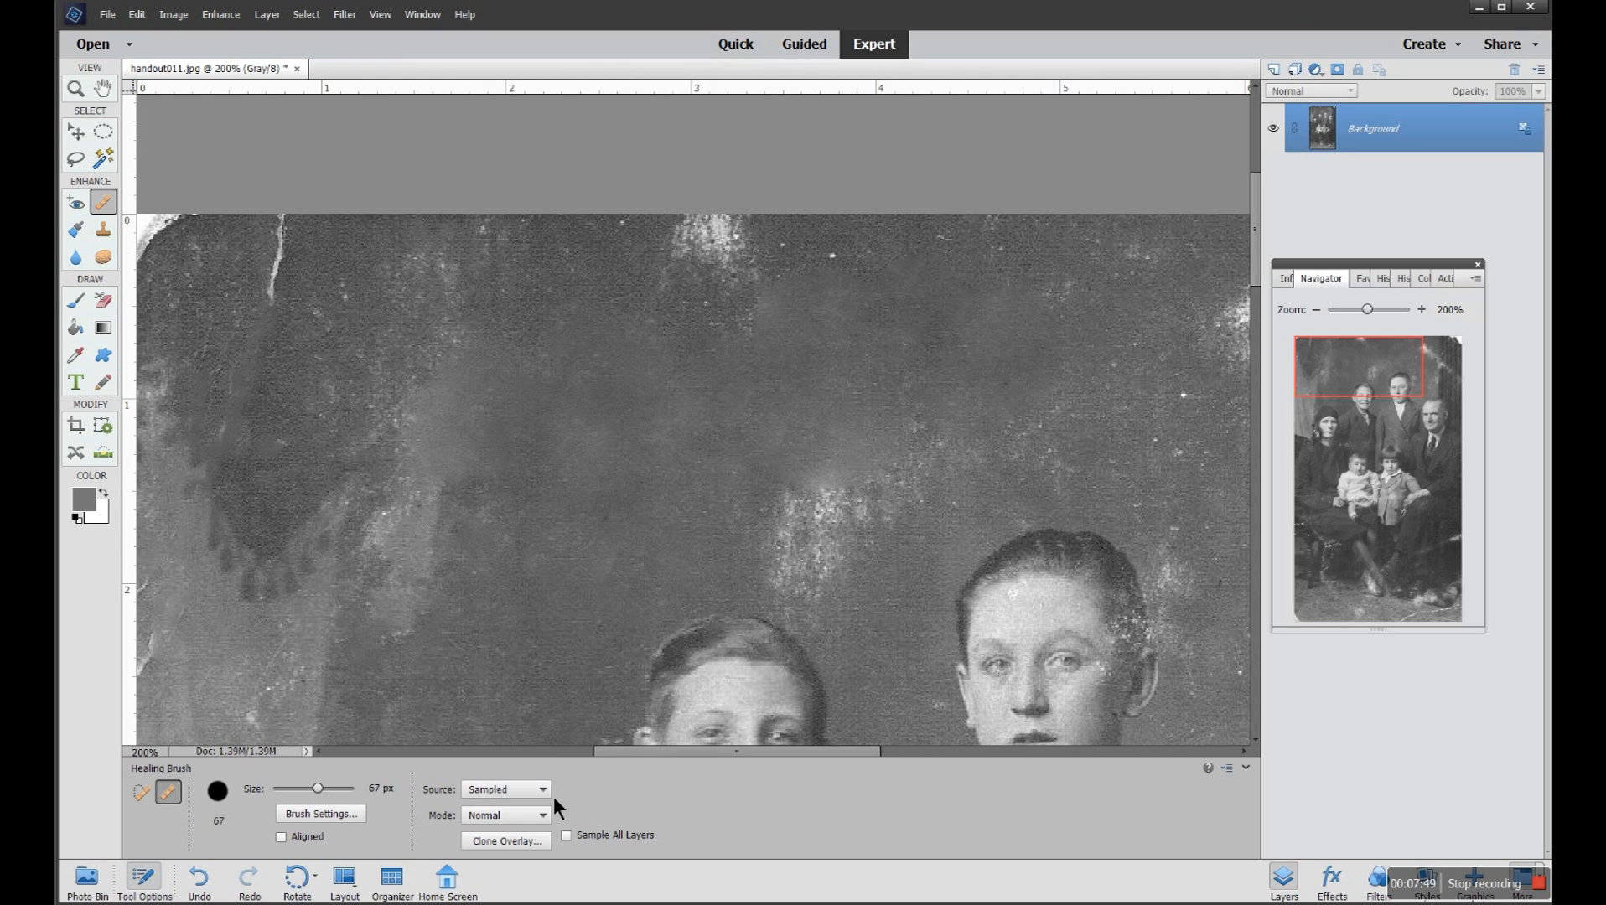
{"action": "left_click", "coordinate": [543, 813]}
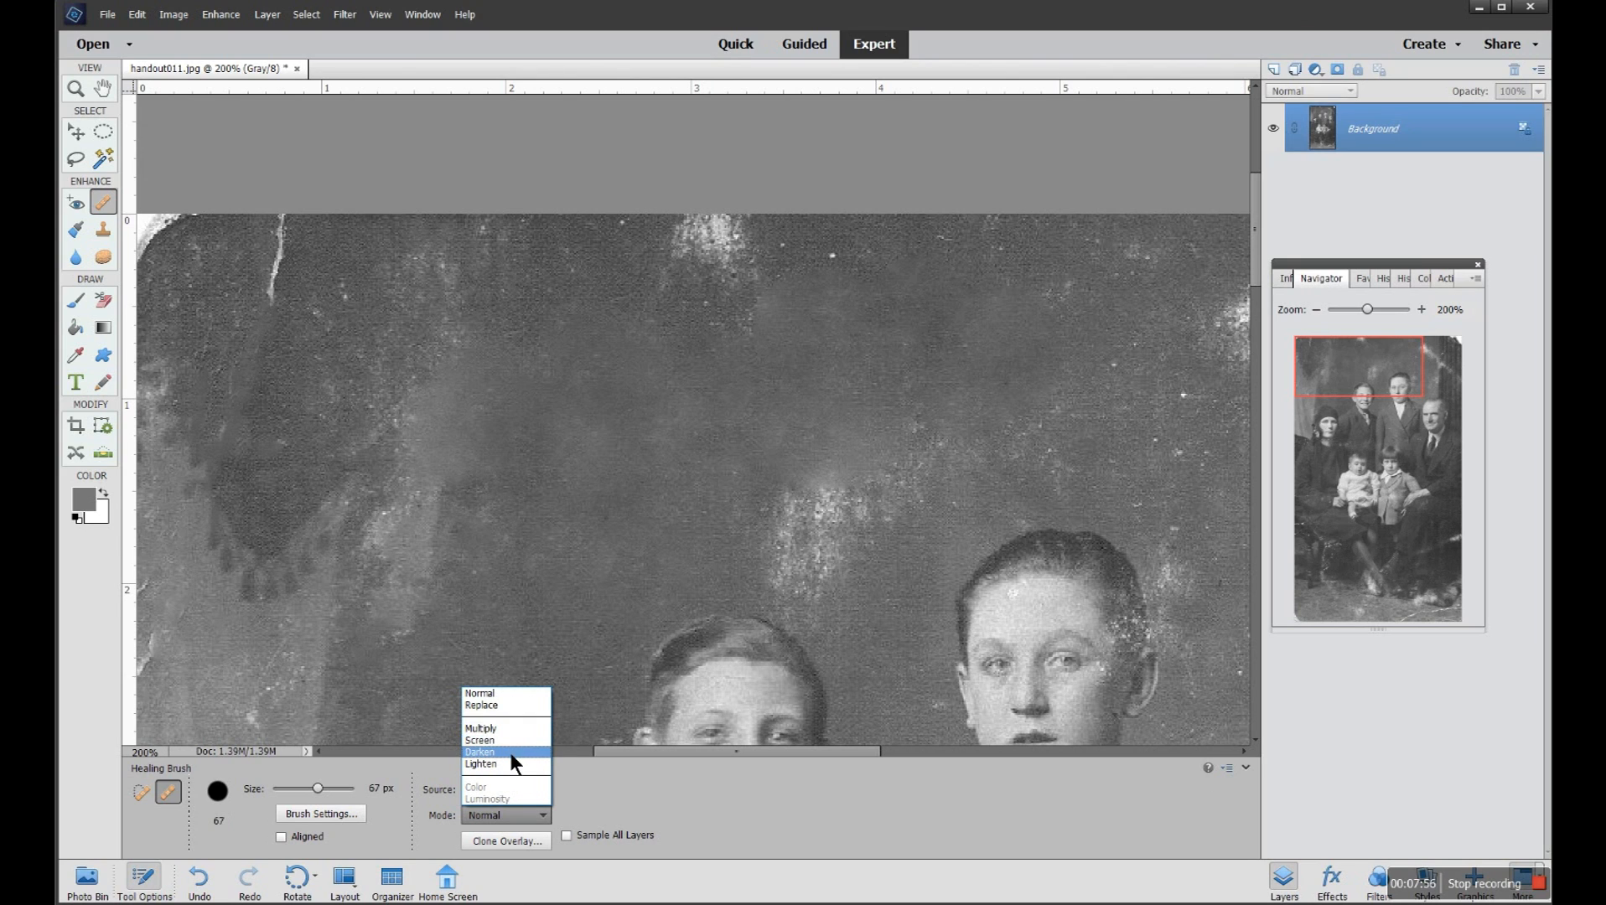
{"action": "left_click", "coordinate": [523, 695]}
- Check the clone overlay settings, sample the backdrop beside the curtain, and paint over the backdrop above the smiling boy
{"action": "left_click", "coordinate": [519, 841]}
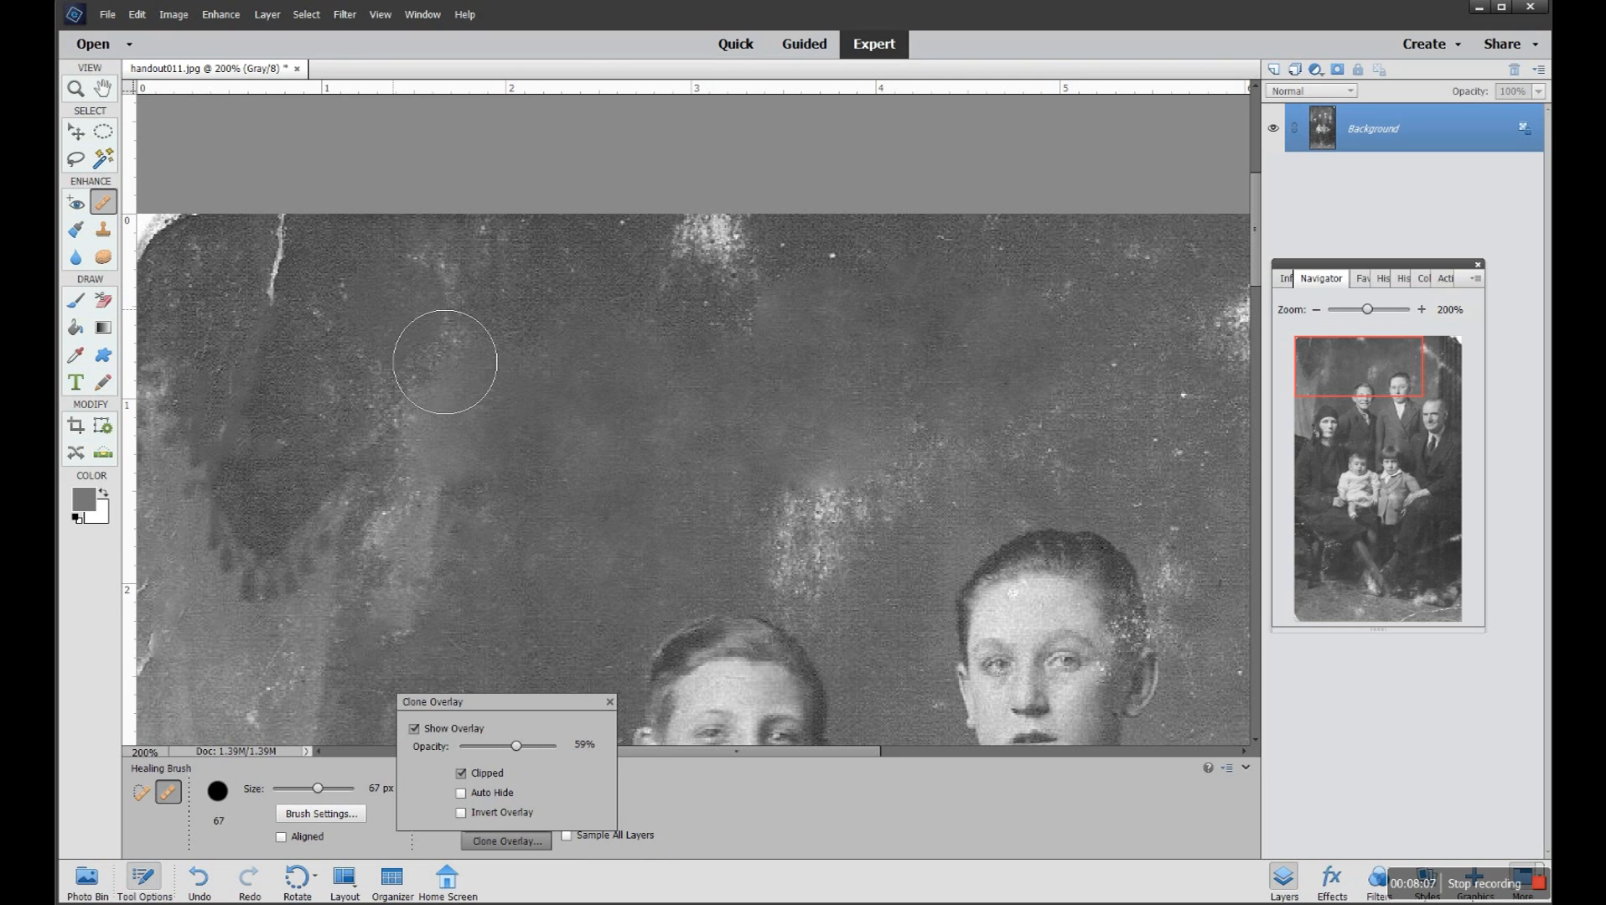
{"action": "left_click", "coordinate": [352, 332], "text": "alt"}
{"action": "mouse_move", "coordinate": [838, 362]}
{"action": "left_mouse_down"}
{"action": "mouse_move", "coordinate": [757, 373]}
{"action": "mouse_move", "coordinate": [785, 406]}
{"action": "mouse_move", "coordinate": [738, 427]}
{"action": "mouse_move", "coordinate": [803, 434]}
{"action": "mouse_move", "coordinate": [755, 459]}
{"action": "mouse_move", "coordinate": [790, 479]}
{"action": "mouse_move", "coordinate": [772, 495]}
{"action": "mouse_move", "coordinate": [805, 495]}
{"action": "mouse_move", "coordinate": [770, 515]}
{"action": "left_mouse_up"}
{"action": "mouse_move", "coordinate": [843, 464]}
{"action": "left_mouse_down"}
{"action": "mouse_move", "coordinate": [757, 437]}
{"action": "mouse_move", "coordinate": [715, 457]}
{"action": "mouse_move", "coordinate": [703, 442]}
{"action": "mouse_move", "coordinate": [726, 516]}
{"action": "mouse_move", "coordinate": [688, 528]}
{"action": "mouse_move", "coordinate": [656, 484]}
{"action": "left_mouse_up"}
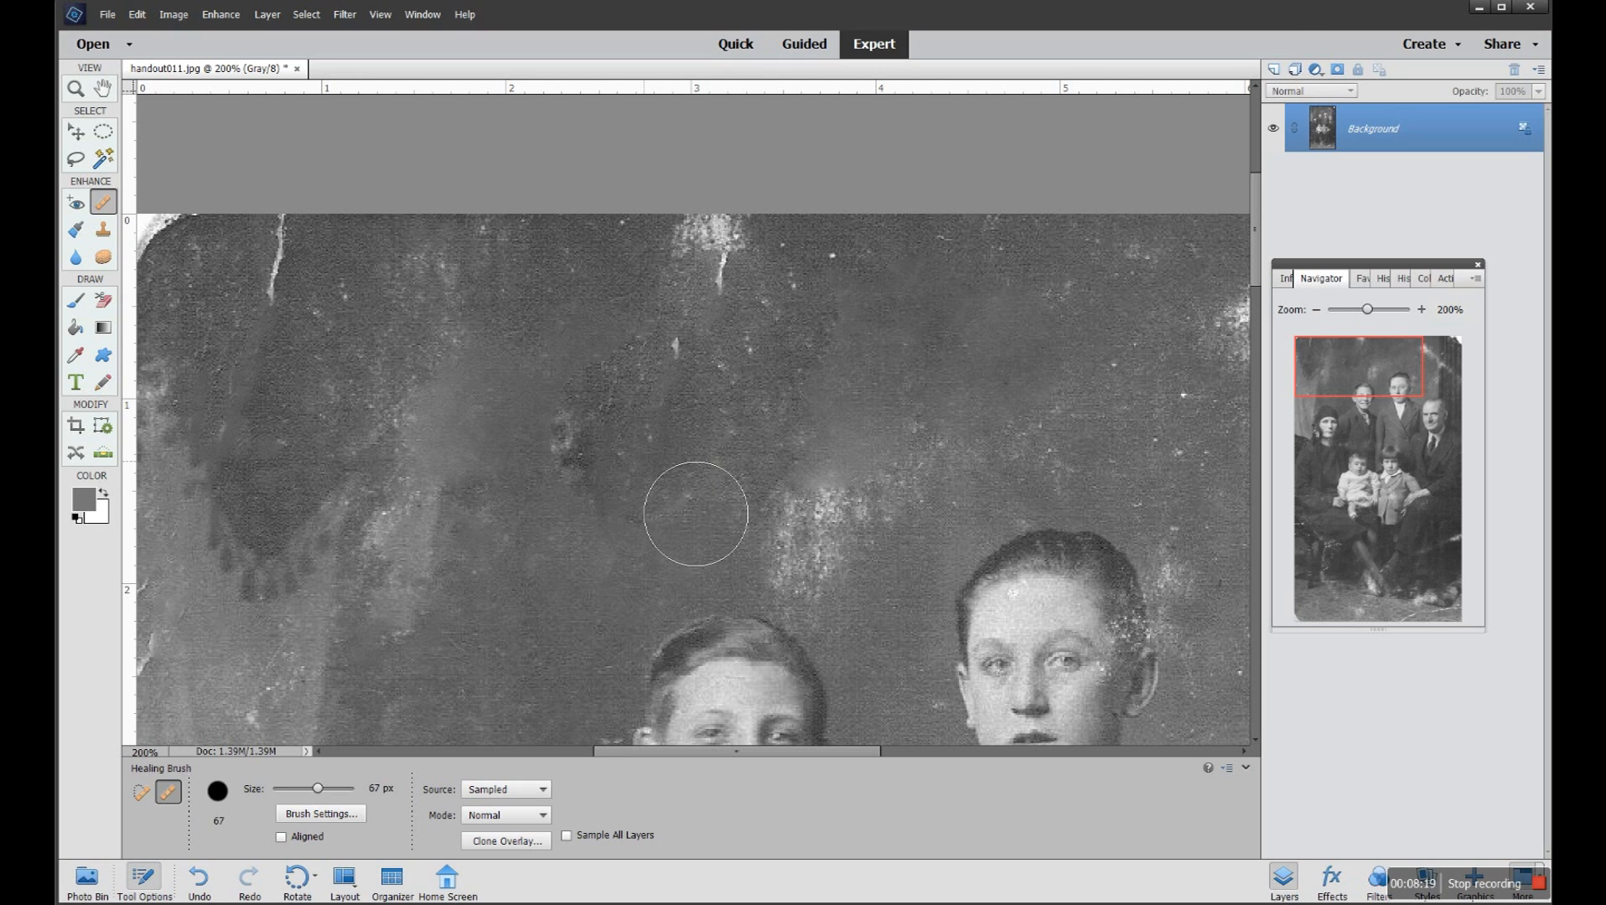
- Set the clone overlay to 98% opacity and inverted, sample beside the curtain fringe, and paint over the backdrop next to the smiling boy
{"action": "left_click", "coordinate": [540, 842]}
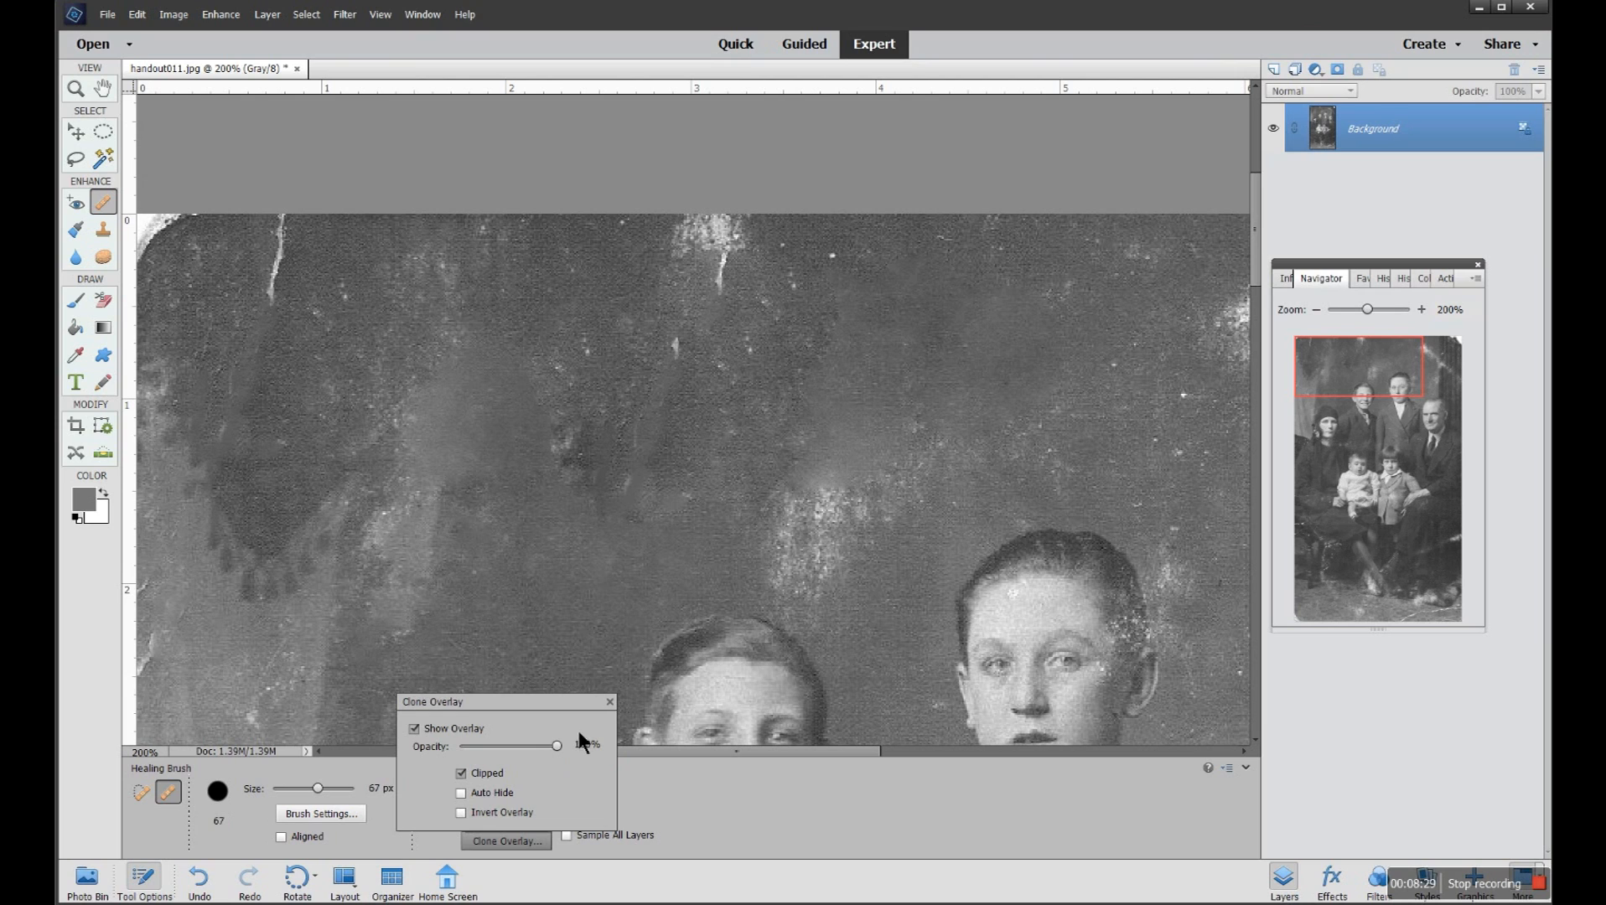
{"action": "left_click_drag", "start_coordinate": [558, 745], "coordinate": [550, 744]}
{"action": "left_click", "coordinate": [460, 813]}
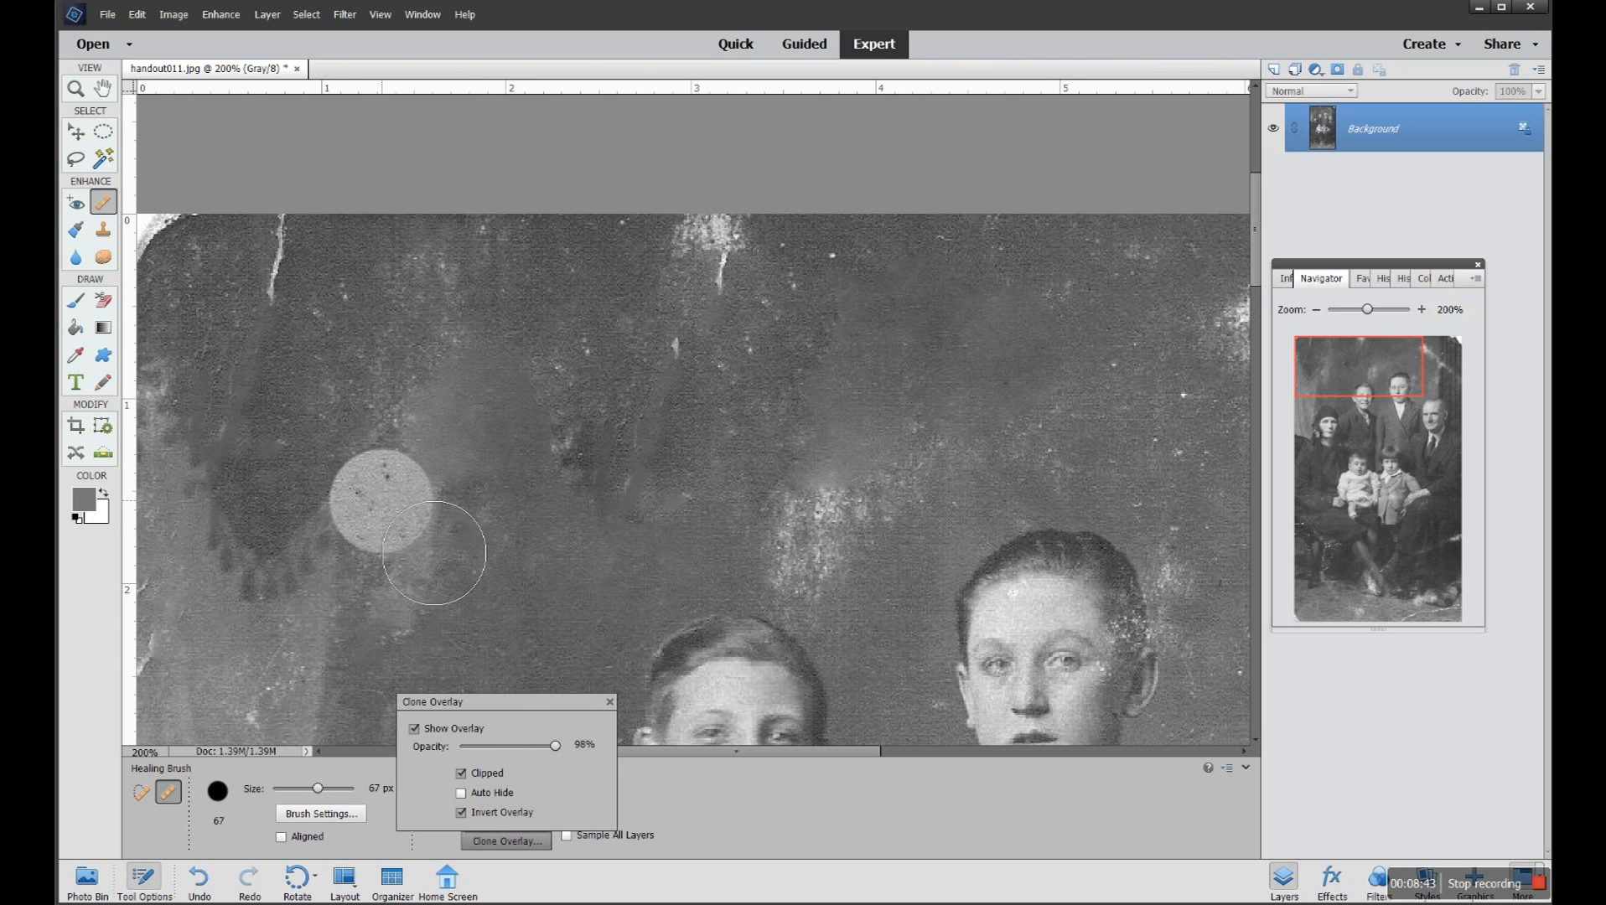
{"action": "left_click", "coordinate": [339, 427], "text": "alt"}
{"action": "mouse_move", "coordinate": [493, 435]}
{"action": "left_mouse_down"}
{"action": "mouse_move", "coordinate": [511, 471]}
{"action": "mouse_move", "coordinate": [529, 410]}
{"action": "mouse_move", "coordinate": [504, 384]}
{"action": "left_mouse_up"}
{"action": "left_click_drag", "start_coordinate": [610, 559], "coordinate": [595, 561]}
{"action": "left_click_drag", "start_coordinate": [494, 633], "coordinate": [556, 624]}
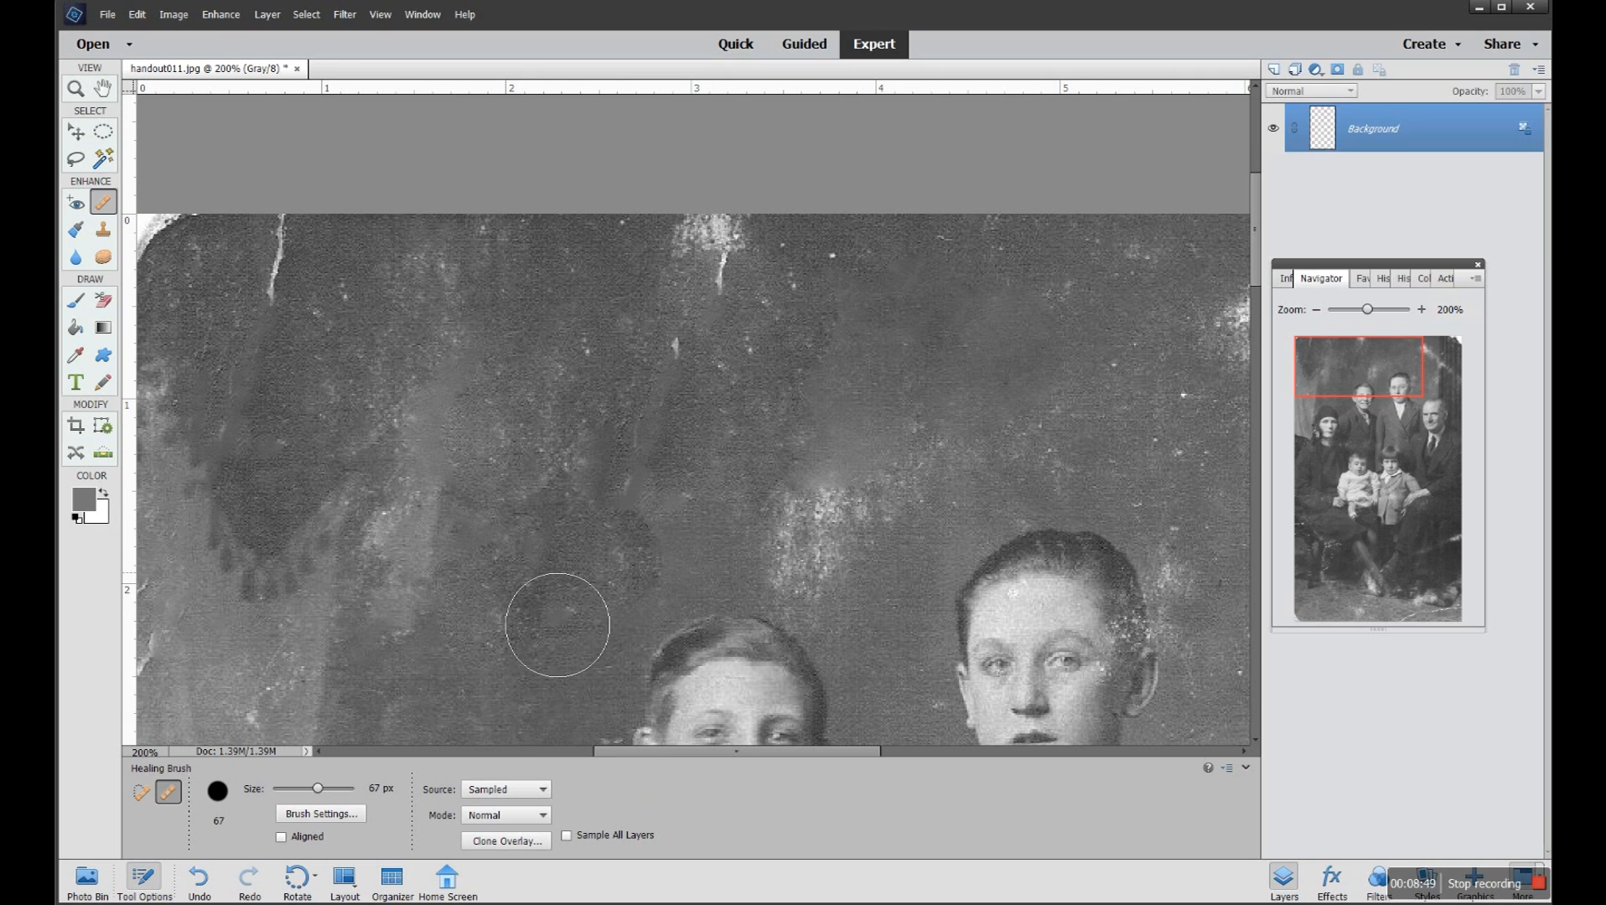
- Enable Auto Hide and disable Invert Overlay, sample backdrop above the taller boy, and heal the white patch between the two boys
{"action": "left_click", "coordinate": [543, 841]}
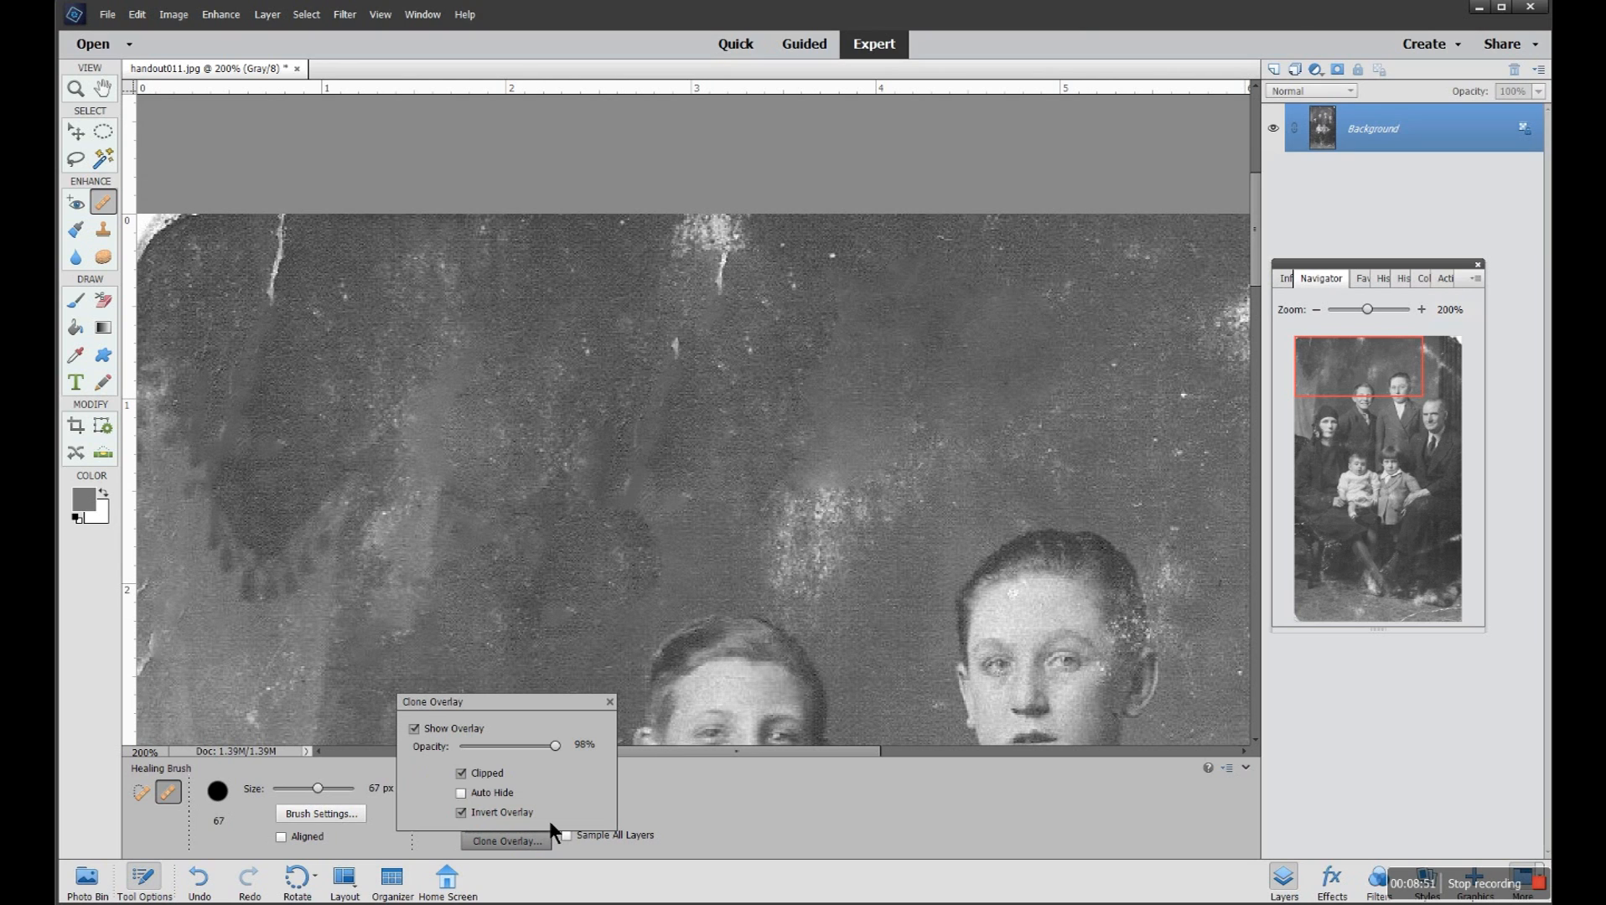
{"action": "left_click", "coordinate": [461, 792]}
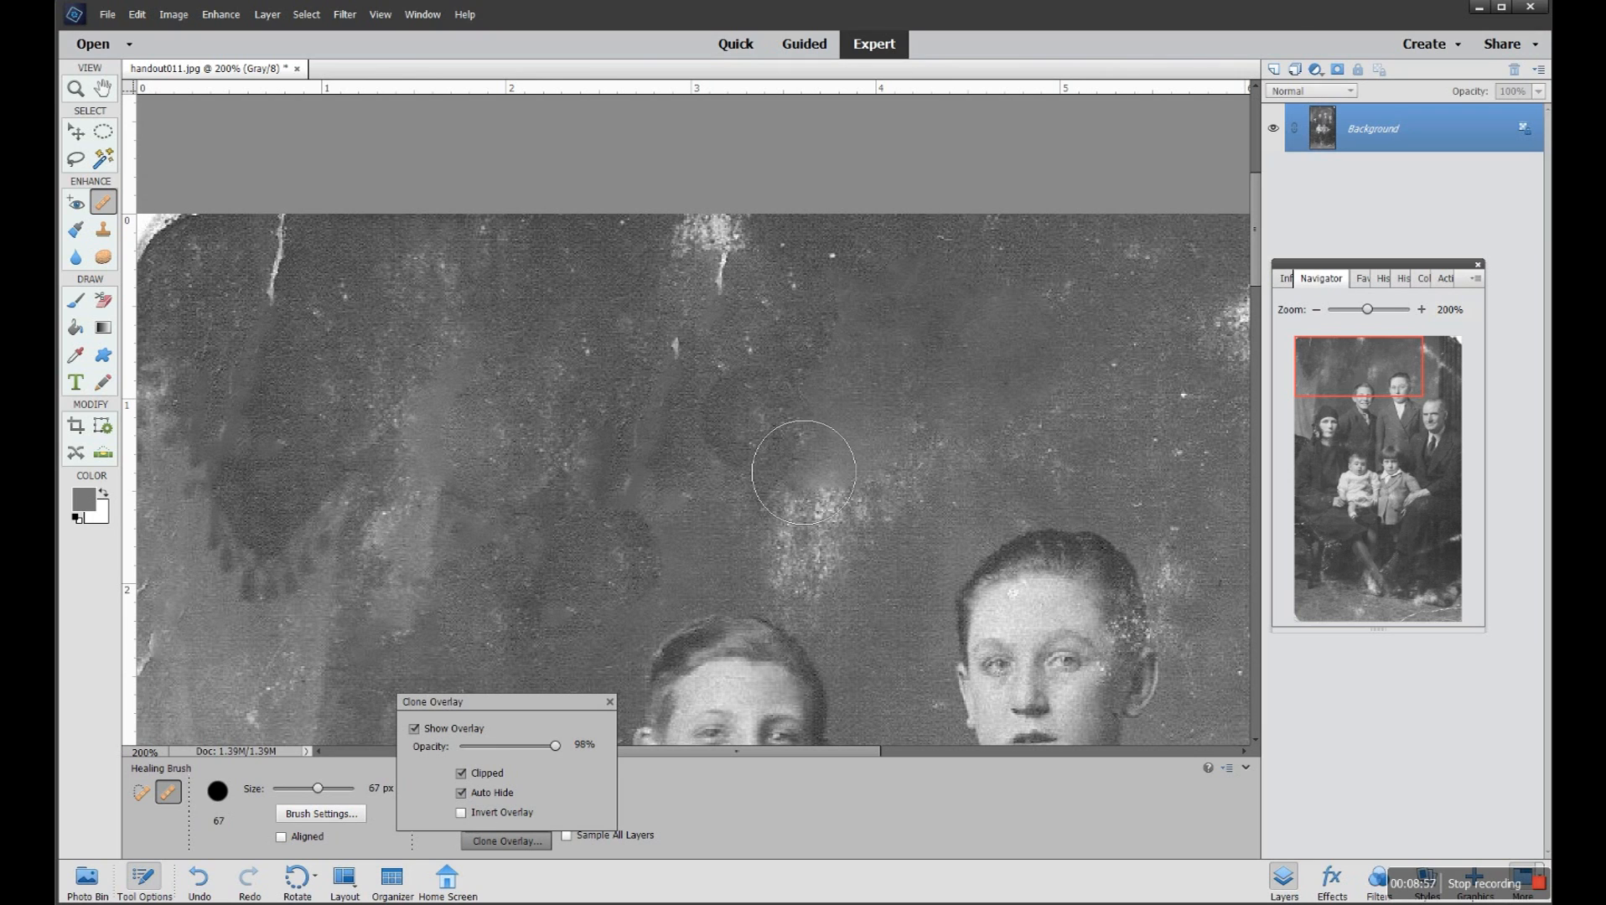
{"action": "left_click", "coordinate": [946, 380], "text": "alt"}
{"action": "mouse_move", "coordinate": [900, 553]}
{"action": "left_mouse_down"}
{"action": "mouse_move", "coordinate": [811, 565]}
{"action": "mouse_move", "coordinate": [869, 603]}
{"action": "mouse_move", "coordinate": [961, 493]}
{"action": "mouse_move", "coordinate": [744, 643]}
{"action": "mouse_move", "coordinate": [693, 567]}
{"action": "left_mouse_up"}
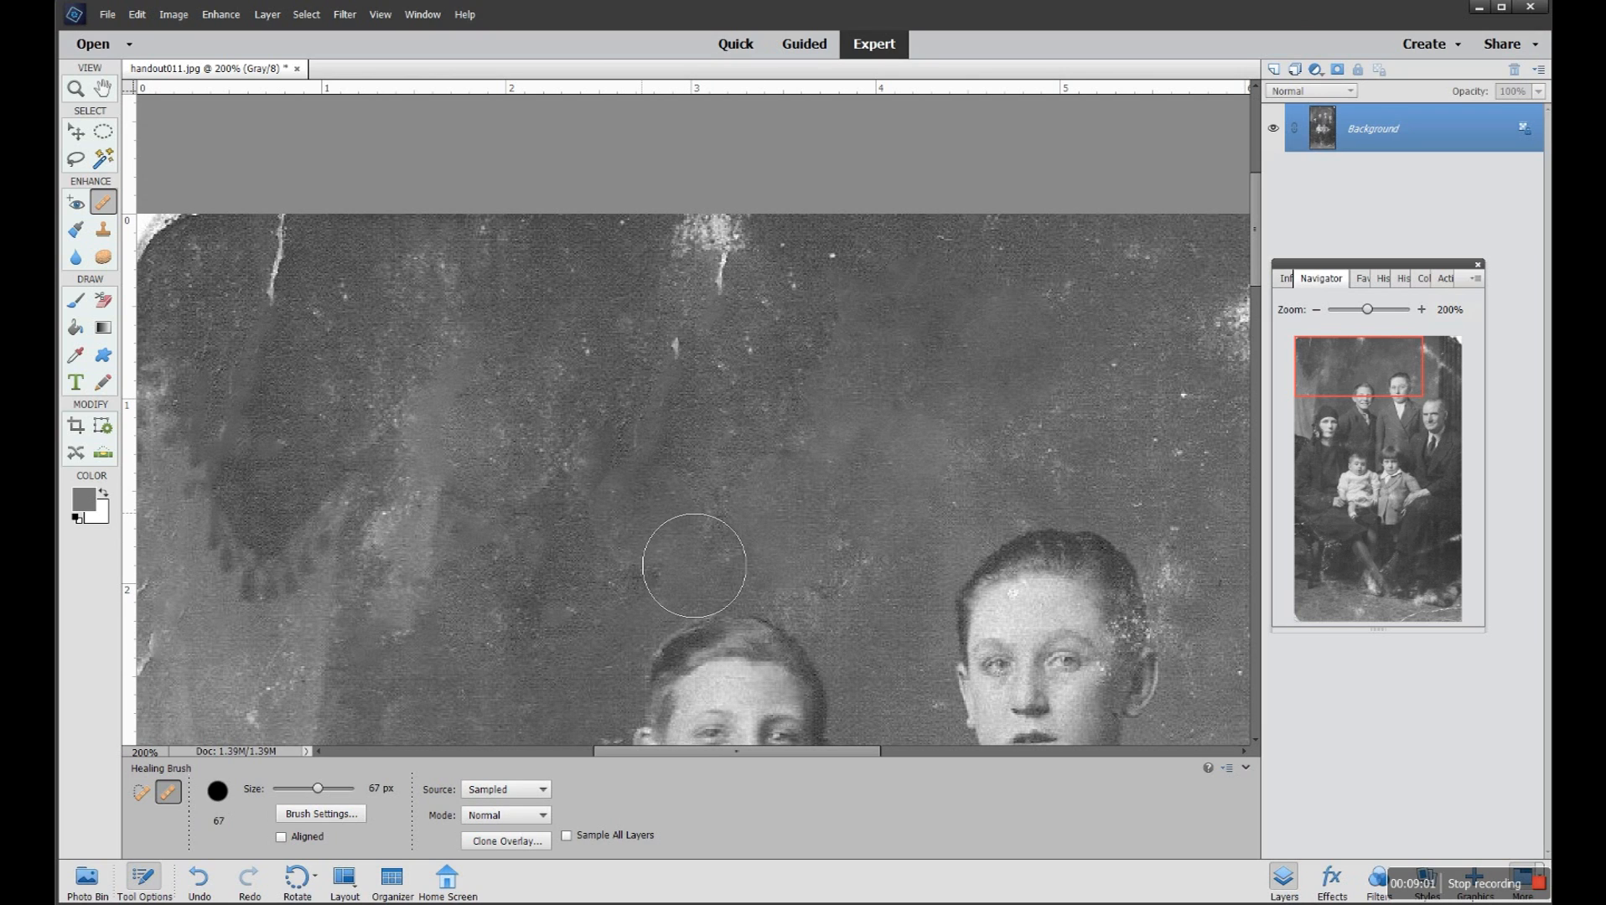
{"action": "left_click", "coordinate": [666, 549]}
- Toggle the Clipped option of the clone overlay and close its settings
{"action": "left_click", "coordinate": [543, 839]}
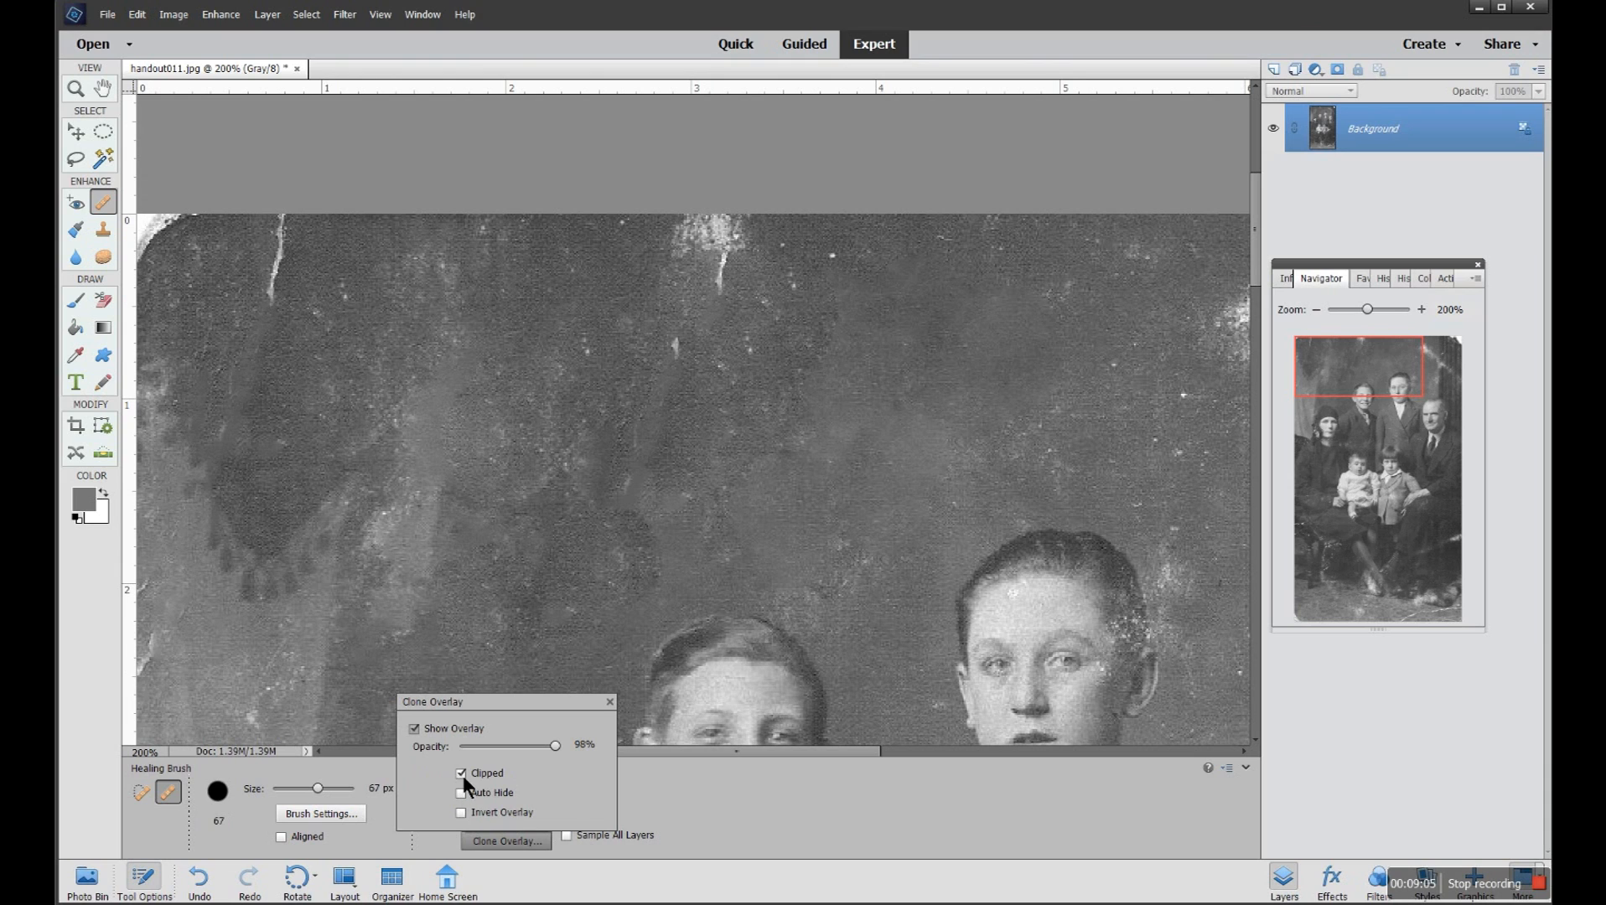
{"action": "left_click", "coordinate": [463, 773]}
{"action": "left_click", "coordinate": [609, 702]}
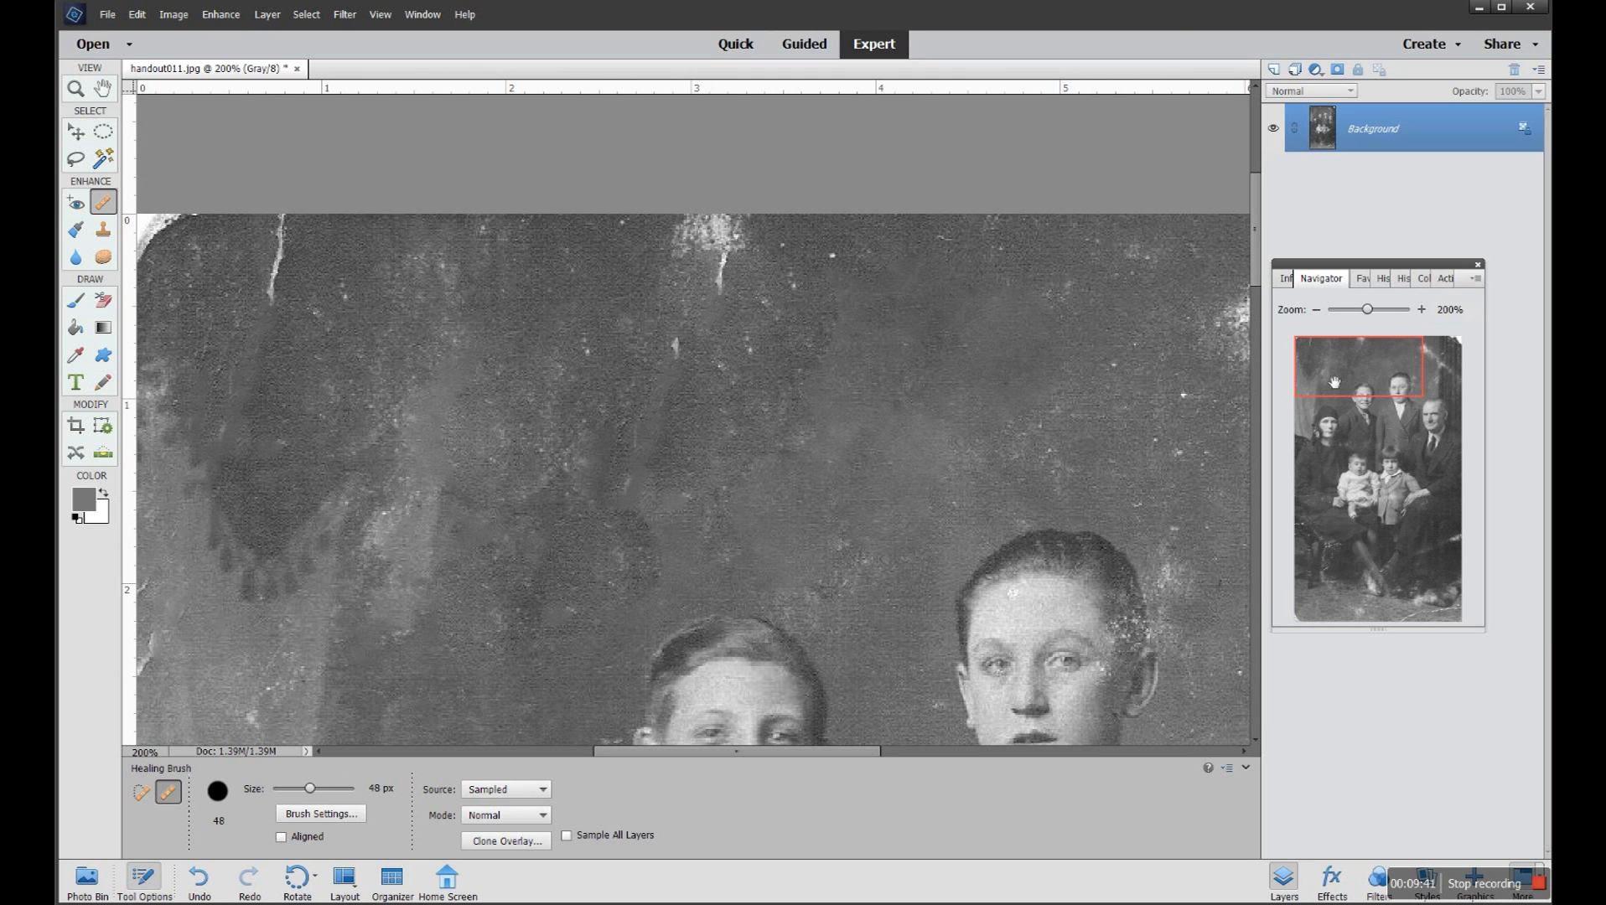
- Sample the curtain area and heal the marks along the photo's left edge with the 48 px Healing Brush
{"action": "left_click_drag", "start_coordinate": [1254, 251], "coordinate": [1257, 319]}
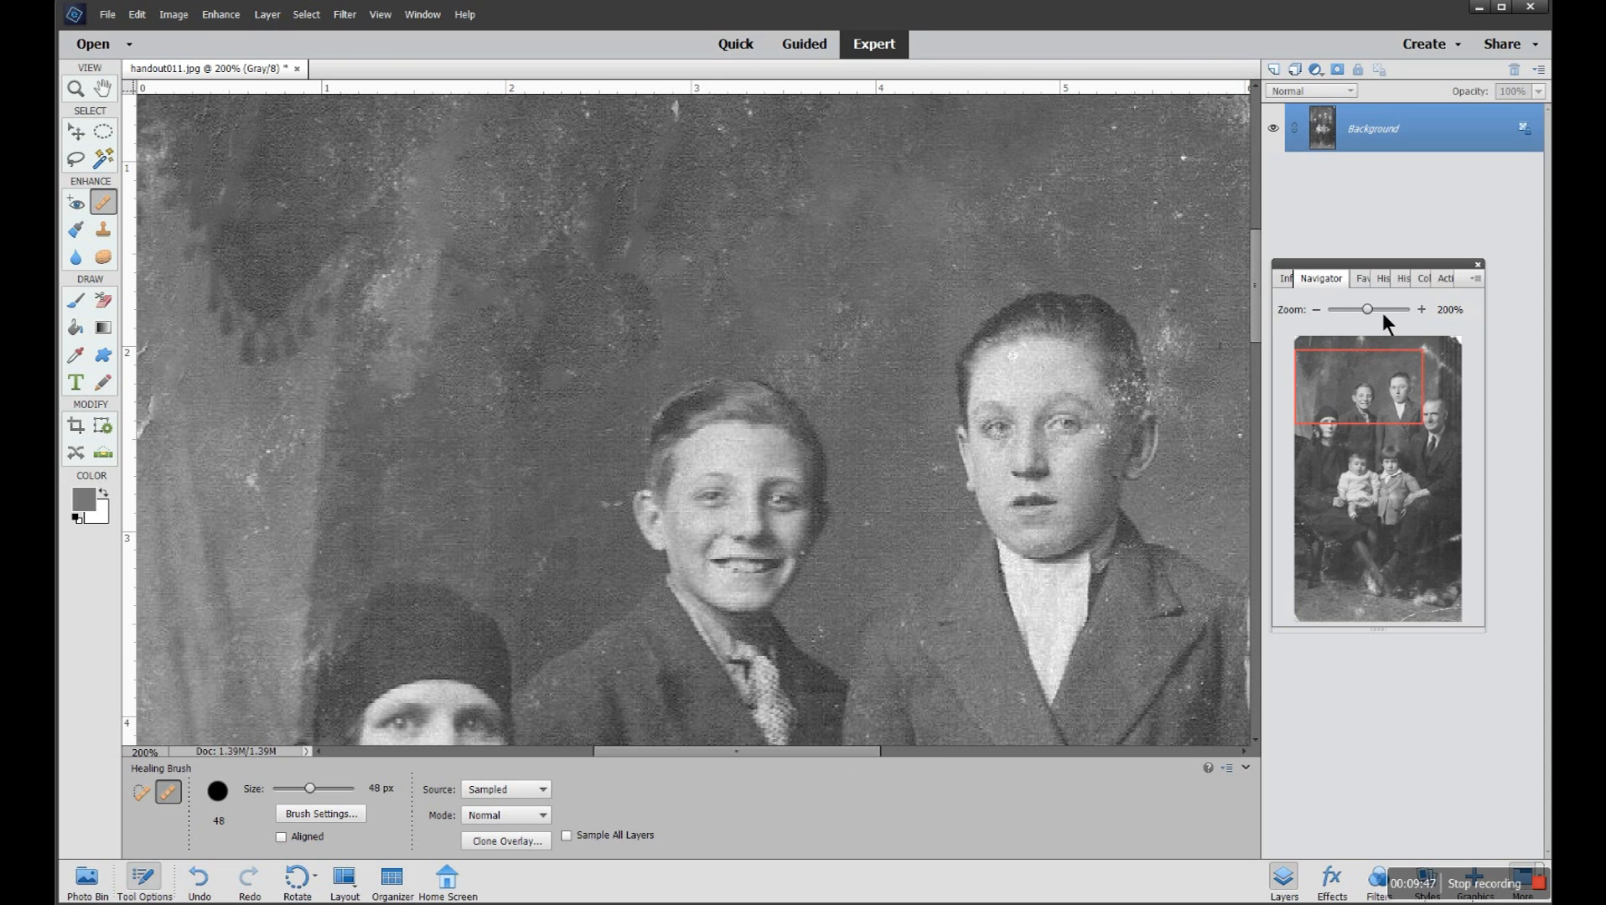
{"action": "left_click_drag", "start_coordinate": [1371, 310], "coordinate": [1358, 310]}
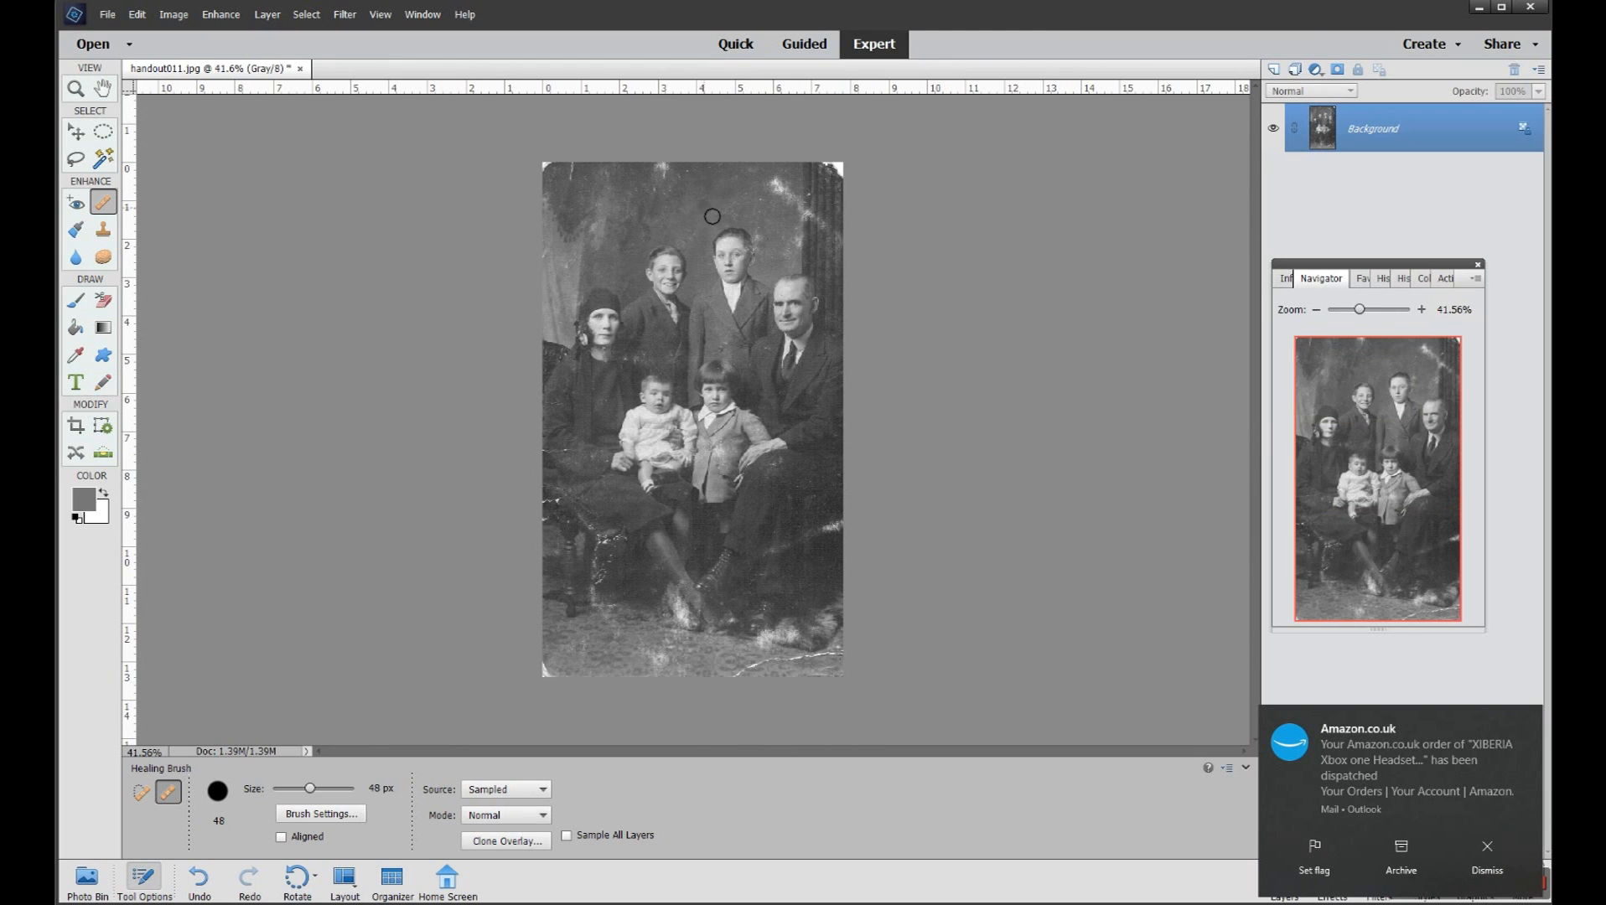
{"action": "left_click", "coordinate": [564, 213], "text": "alt"}
{"action": "left_click_drag", "start_coordinate": [547, 244], "coordinate": [547, 270]}
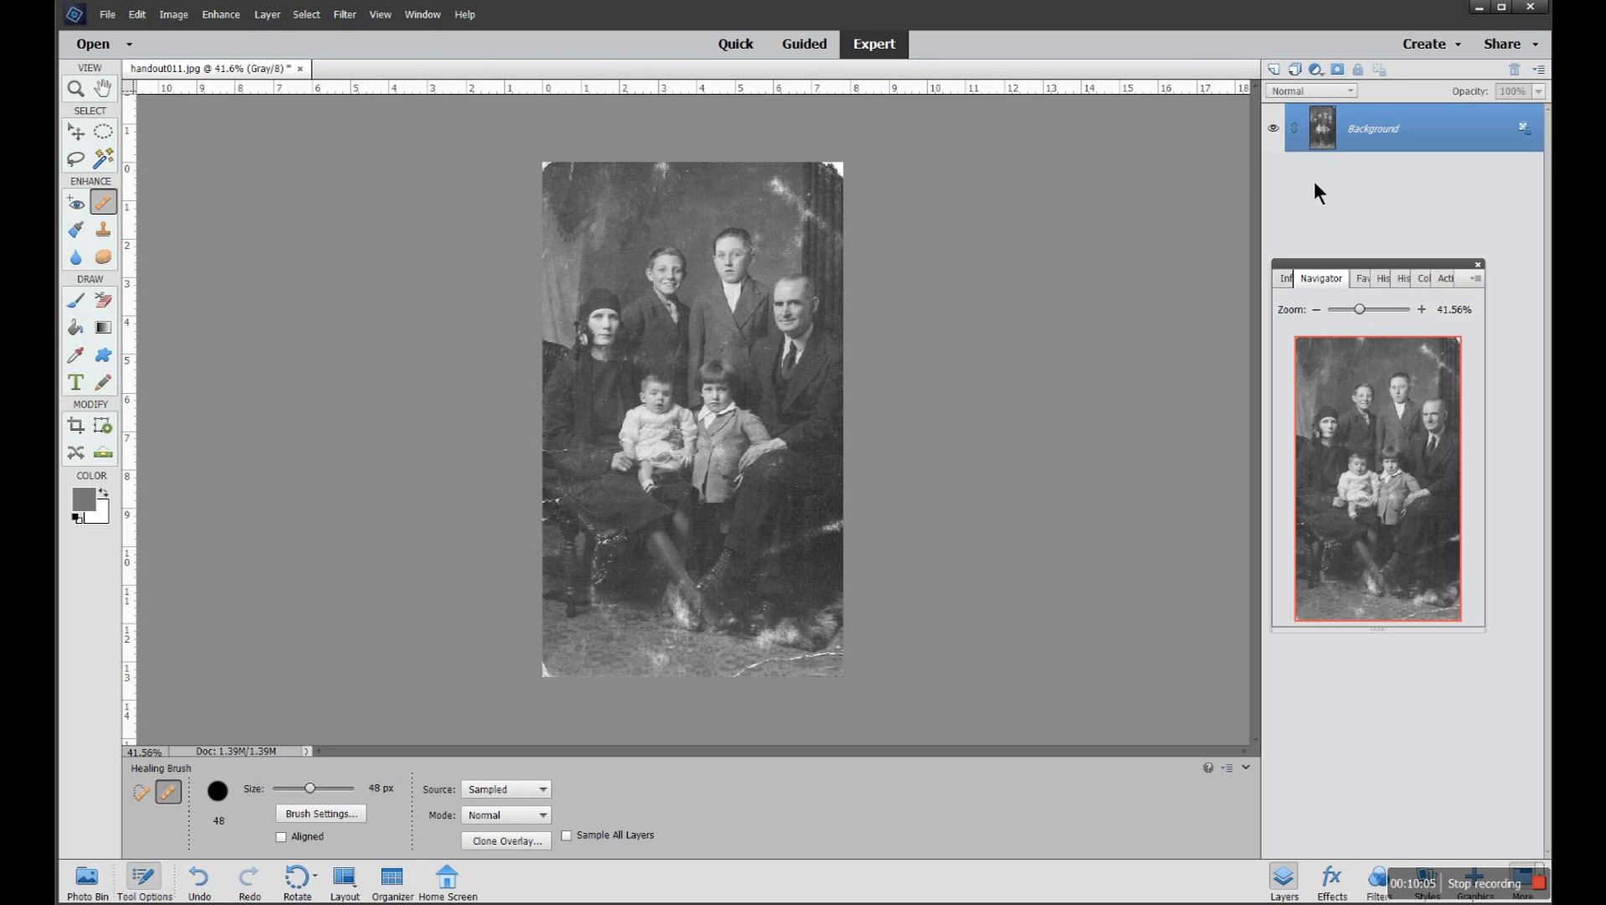
- Sample clean backdrop and paint over the bright white patch in the photo's upper right with the 48 px Healing Brush
{"action": "left_click_drag", "start_coordinate": [1358, 314], "coordinate": [1377, 311]}
{"action": "left_click_drag", "start_coordinate": [1384, 399], "coordinate": [1395, 312]}
{"action": "left_click_drag", "start_coordinate": [1398, 440], "coordinate": [1423, 361]}
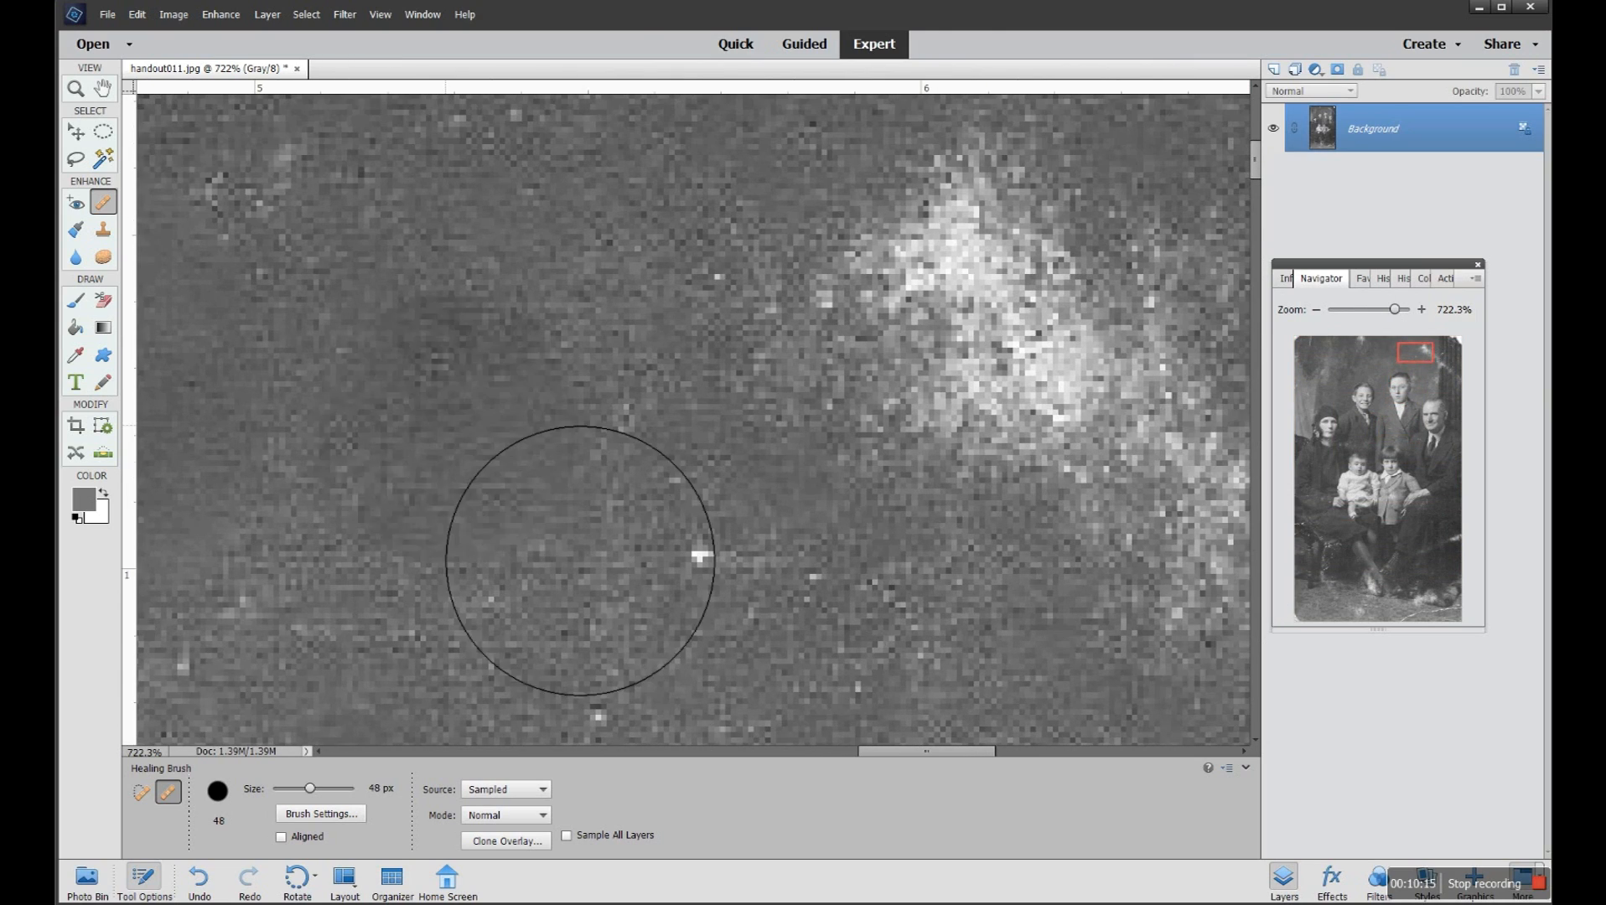
{"action": "left_click", "coordinate": [402, 344], "text": "alt"}
{"action": "mouse_move", "coordinate": [932, 423]}
{"action": "left_mouse_down"}
{"action": "mouse_move", "coordinate": [1079, 406]}
{"action": "mouse_move", "coordinate": [1086, 488]}
{"action": "mouse_move", "coordinate": [1199, 502]}
{"action": "mouse_move", "coordinate": [1043, 574]}
{"action": "left_mouse_up"}
{"action": "mouse_move", "coordinate": [1120, 455]}
{"action": "left_mouse_down"}
{"action": "mouse_move", "coordinate": [1247, 591]}
{"action": "mouse_move", "coordinate": [950, 771]}
{"action": "left_mouse_up"}
{"action": "left_click", "coordinate": [1246, 436]}
{"action": "left_click_drag", "start_coordinate": [1430, 353], "coordinate": [1444, 359]}
{"action": "left_click", "coordinate": [337, 359]}
{"action": "left_click_drag", "start_coordinate": [323, 351], "coordinate": [287, 349]}
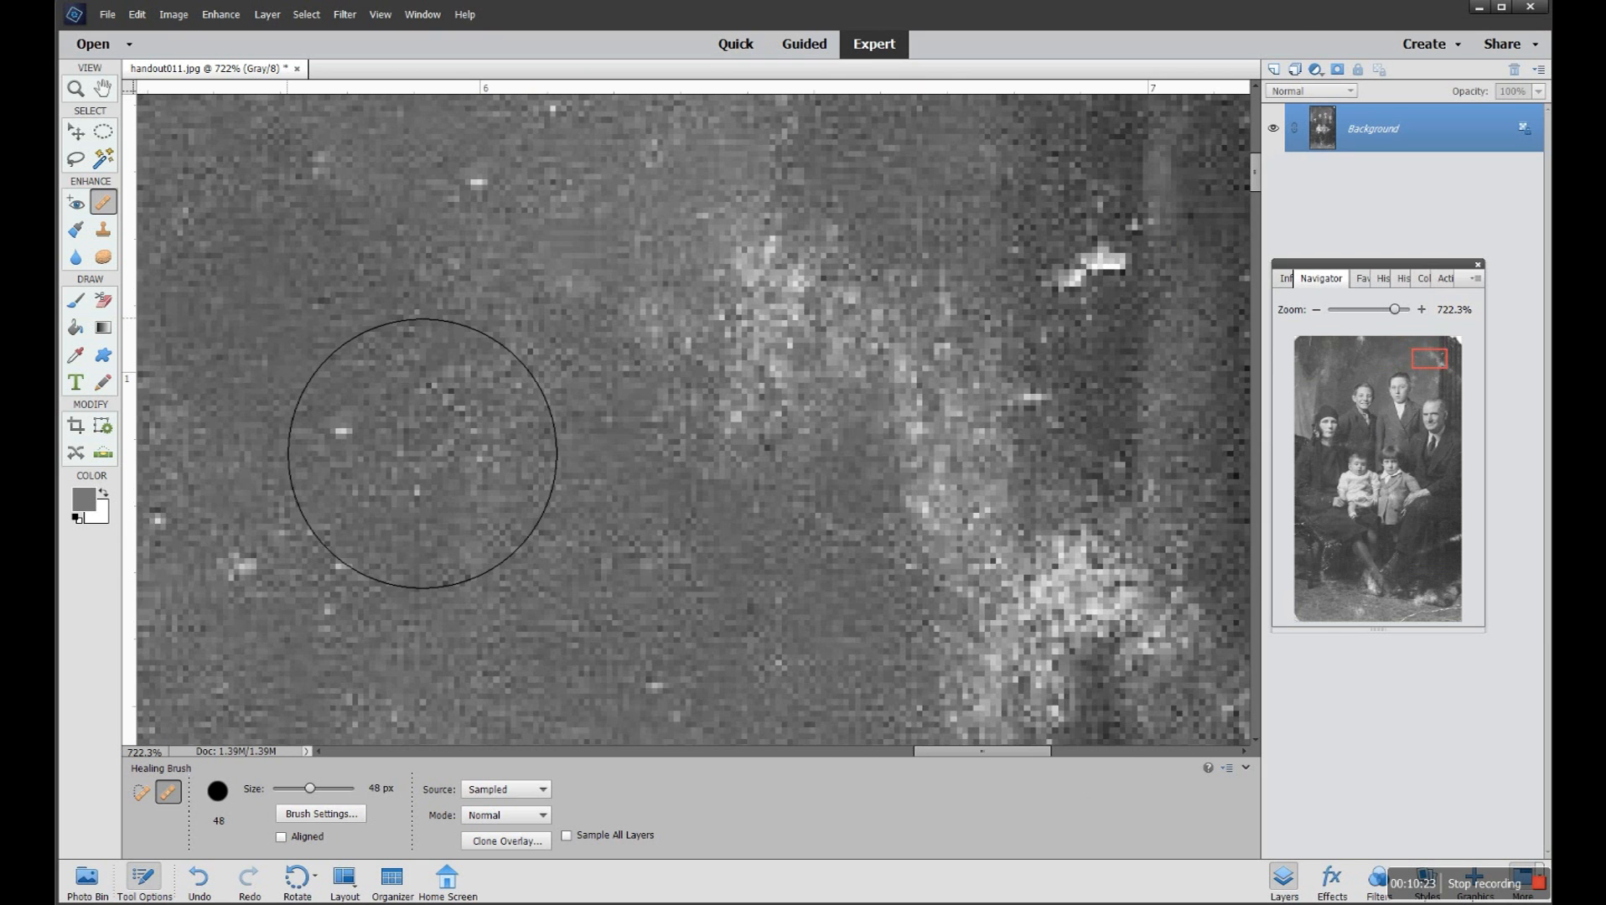
{"action": "key", "text": "ctrl+z"}
- Sample clean backdrop and heal the upper part of the pale patch beside the curtain with the 48 px Healing Brush
{"action": "left_click", "coordinate": [297, 317], "text": "alt"}
{"action": "mouse_move", "coordinate": [706, 339]}
{"action": "left_mouse_down"}
{"action": "mouse_move", "coordinate": [781, 470]}
{"action": "mouse_move", "coordinate": [924, 505]}
{"action": "left_mouse_up"}
{"action": "left_click", "coordinate": [586, 729]}
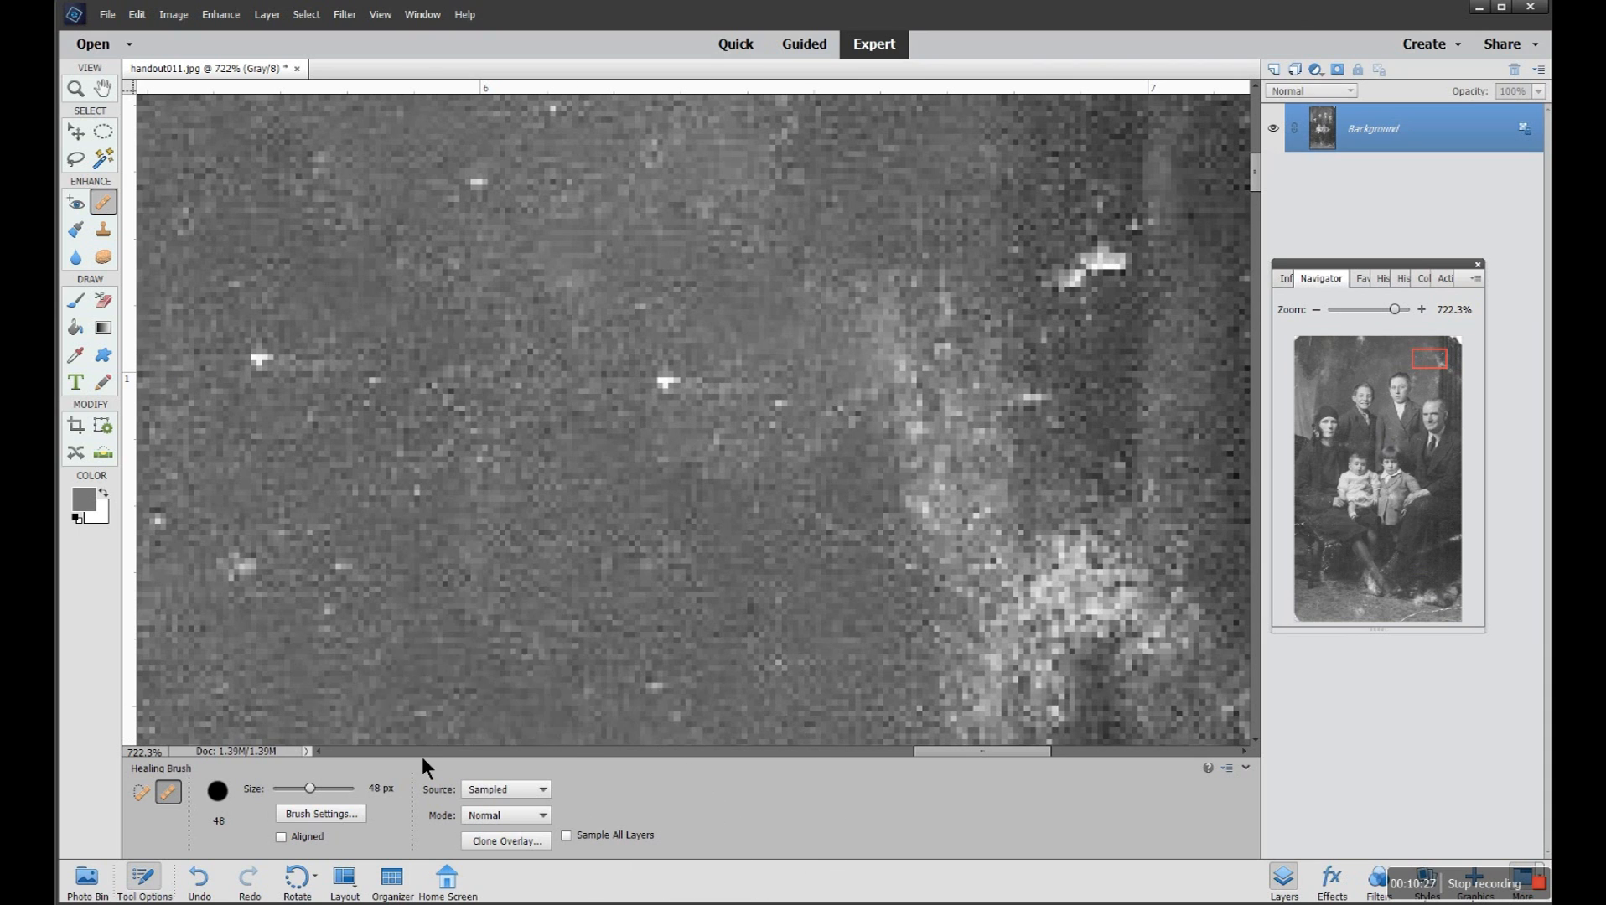
- Reduce the Healing Brush to 25 px, sample clean backdrop, and heal the pale streak running down beside the curtain's edge
{"action": "left_click_drag", "start_coordinate": [312, 788], "coordinate": [290, 785]}
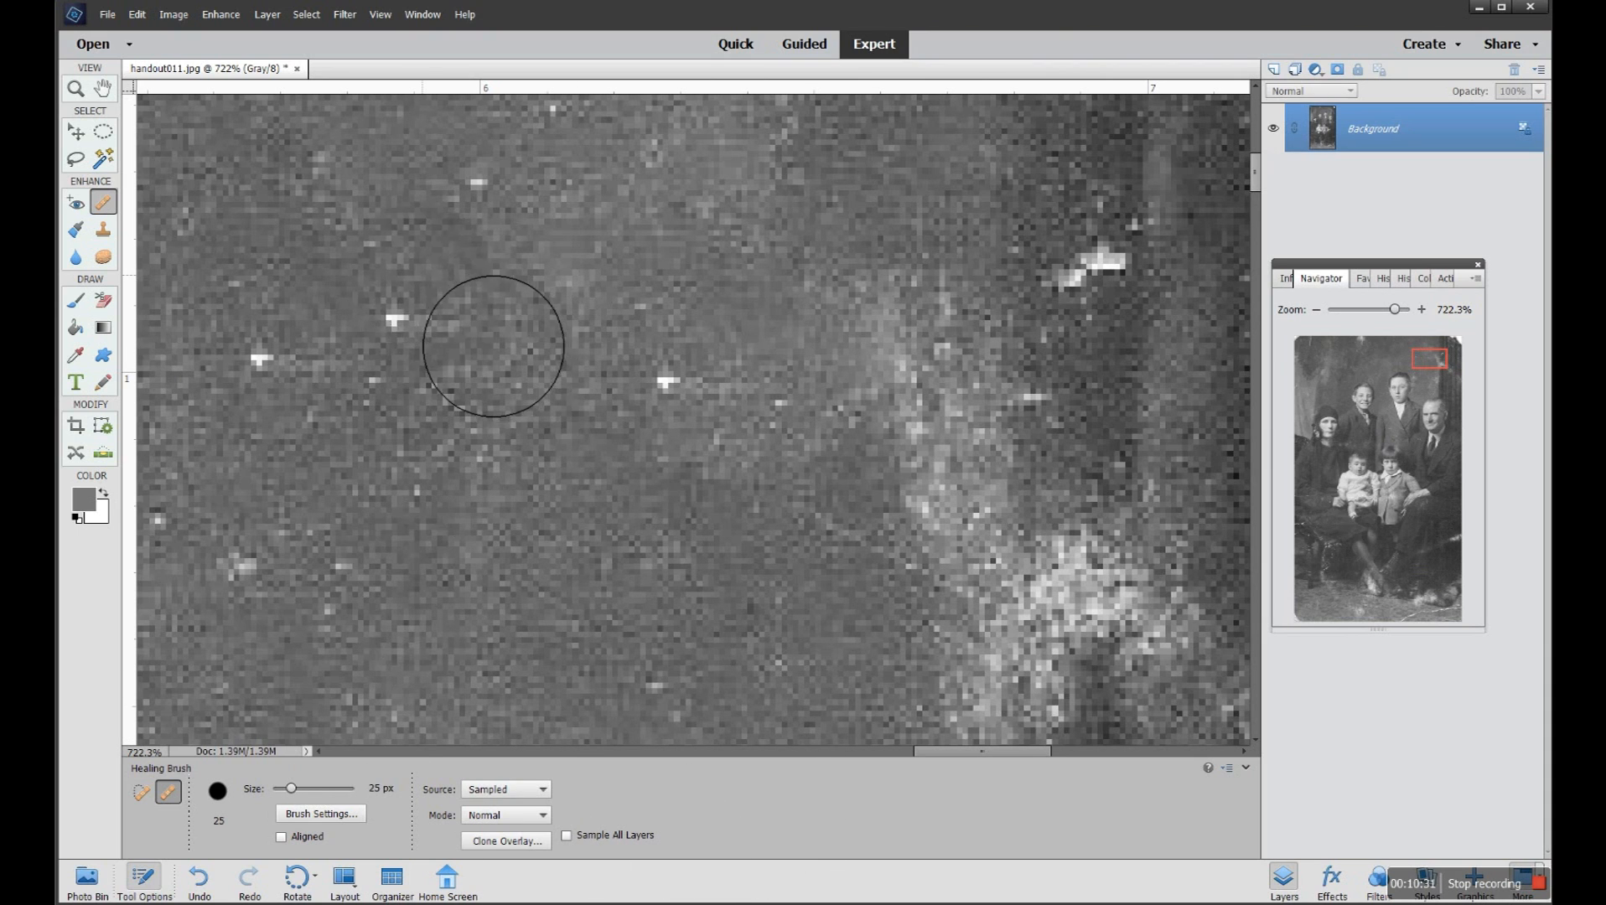
{"action": "left_click", "coordinate": [431, 281], "text": "alt"}
{"action": "mouse_move", "coordinate": [844, 385]}
{"action": "left_mouse_down"}
{"action": "mouse_move", "coordinate": [957, 423]}
{"action": "mouse_move", "coordinate": [956, 410]}
{"action": "mouse_move", "coordinate": [1055, 507]}
{"action": "mouse_move", "coordinate": [969, 541]}
{"action": "left_mouse_up"}
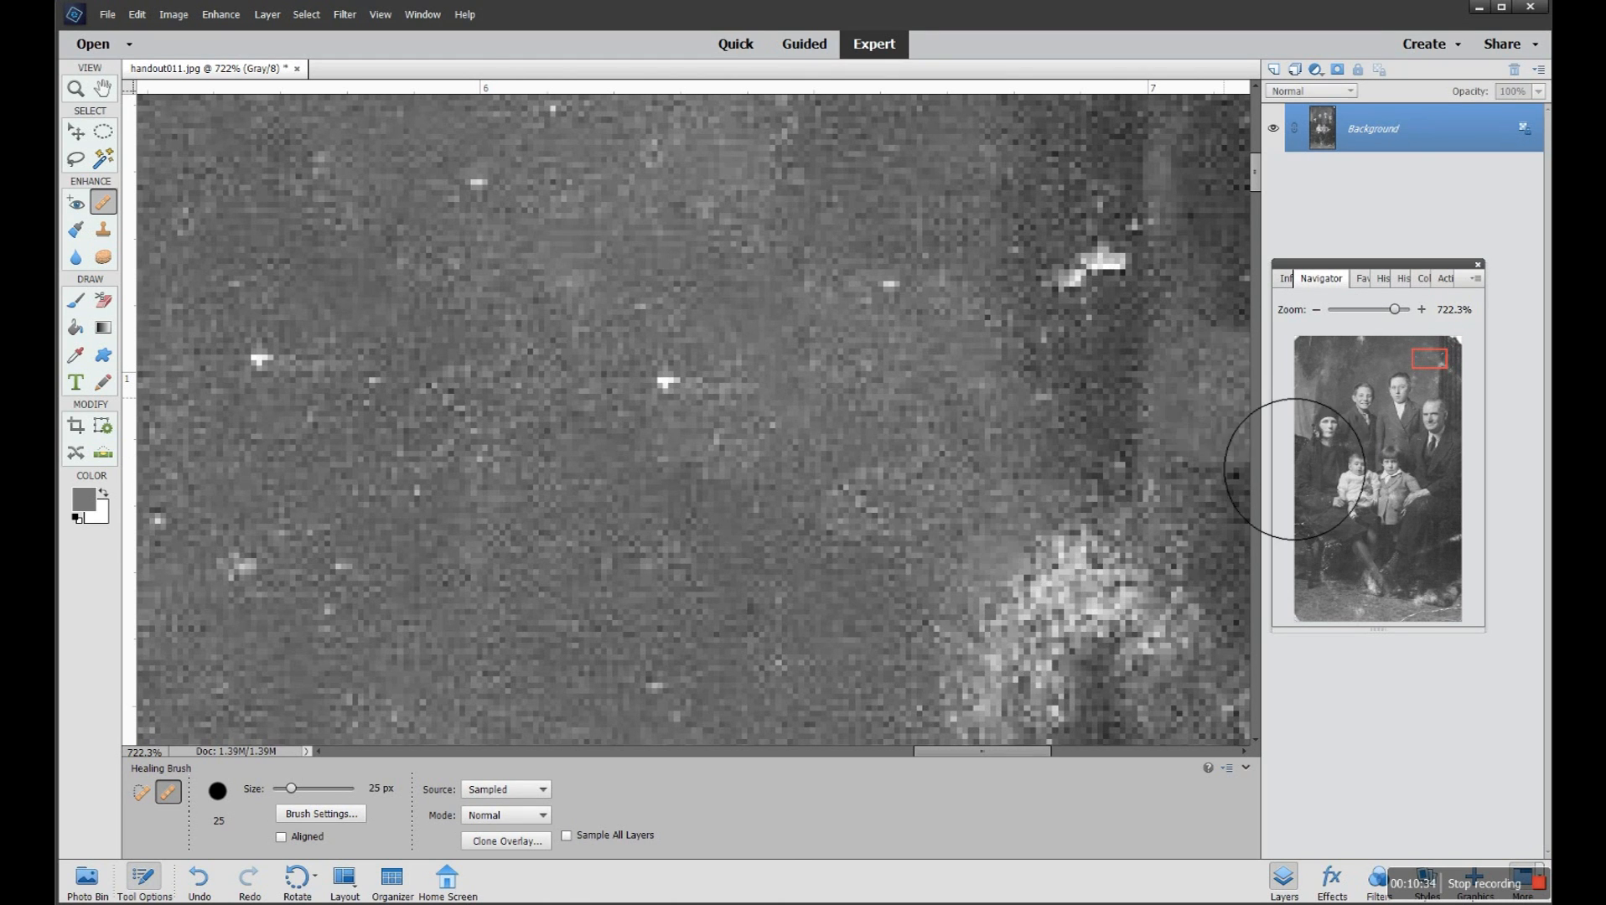
{"action": "left_click_drag", "start_coordinate": [1394, 310], "coordinate": [1386, 306]}
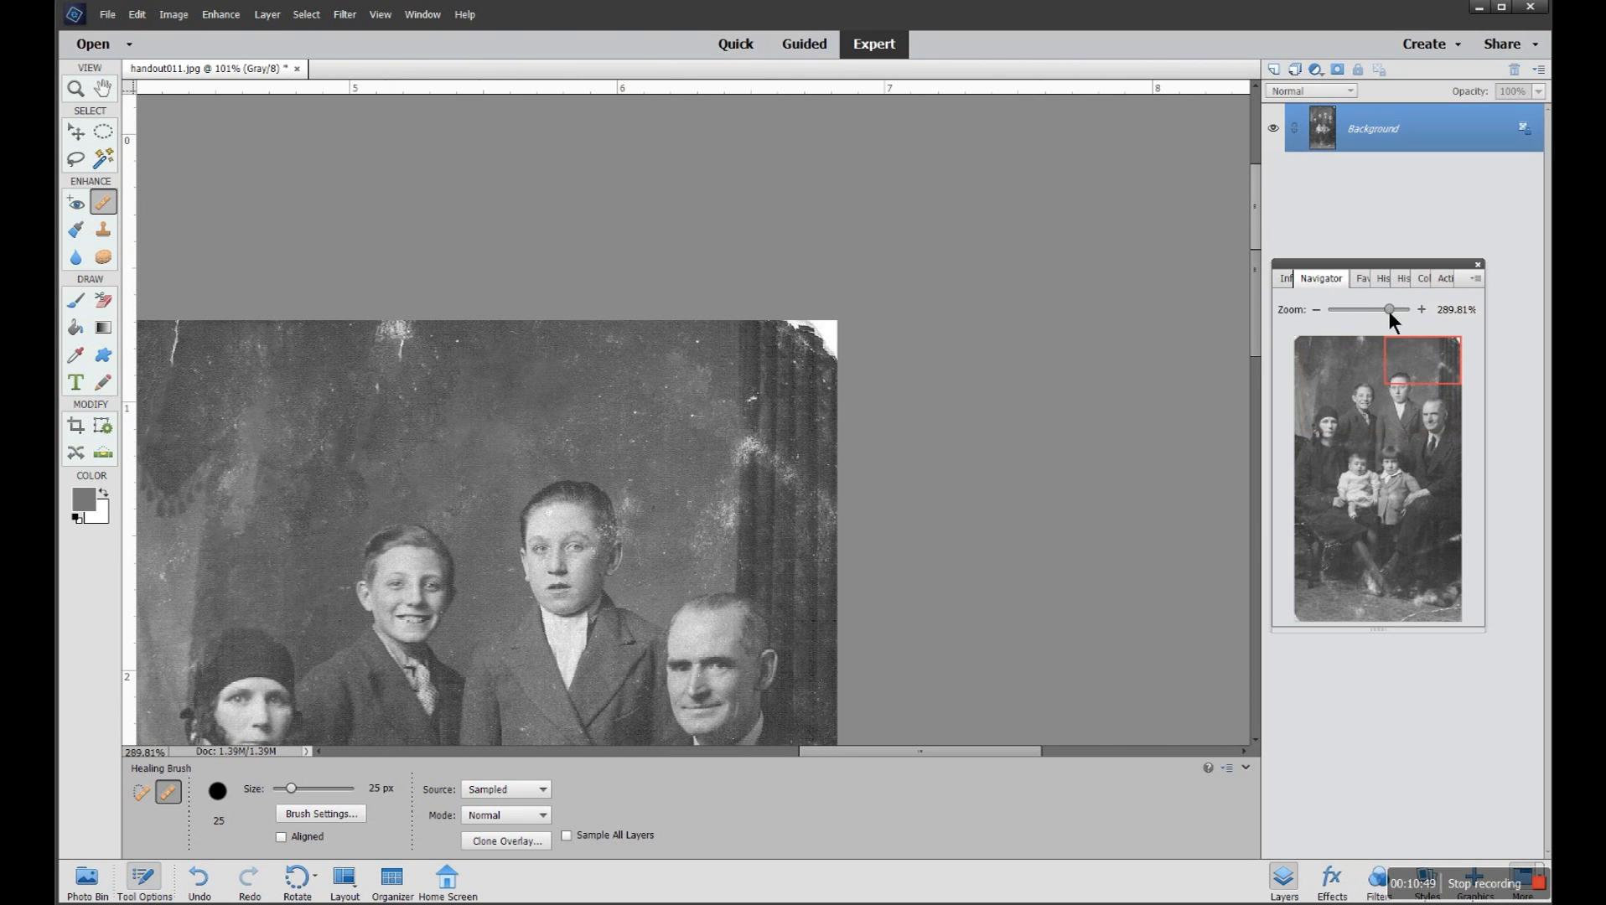
{"action": "left_click_drag", "start_coordinate": [1389, 311], "coordinate": [1393, 315]}
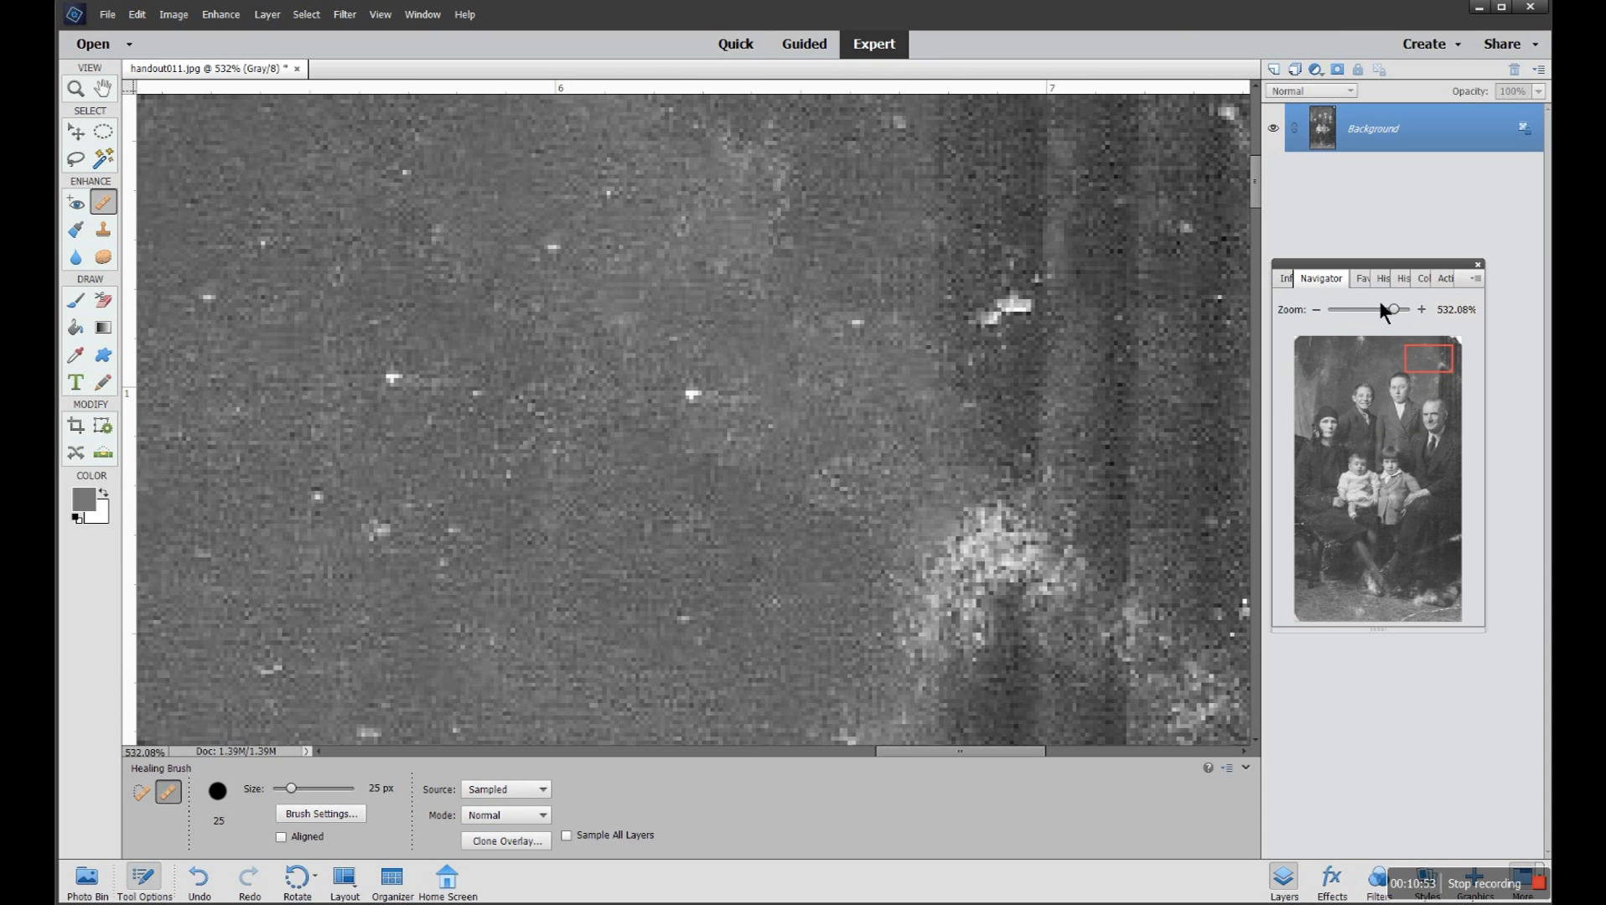
{"action": "left_click_drag", "start_coordinate": [1385, 302], "coordinate": [1396, 310]}
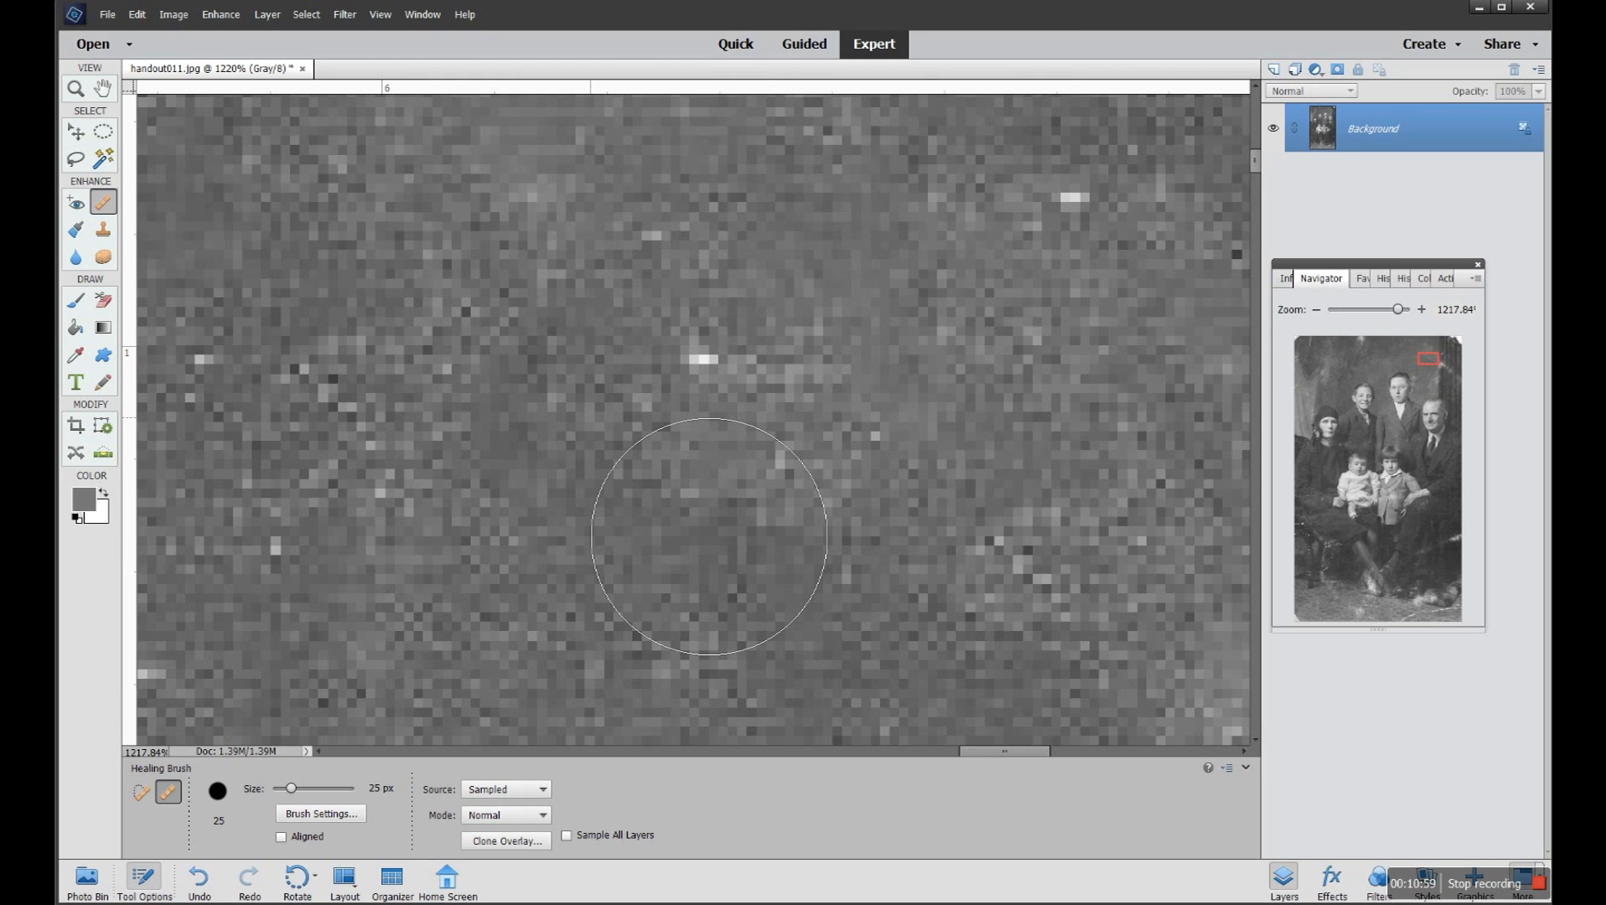
{"action": "left_click_drag", "start_coordinate": [1398, 310], "coordinate": [1366, 310]}
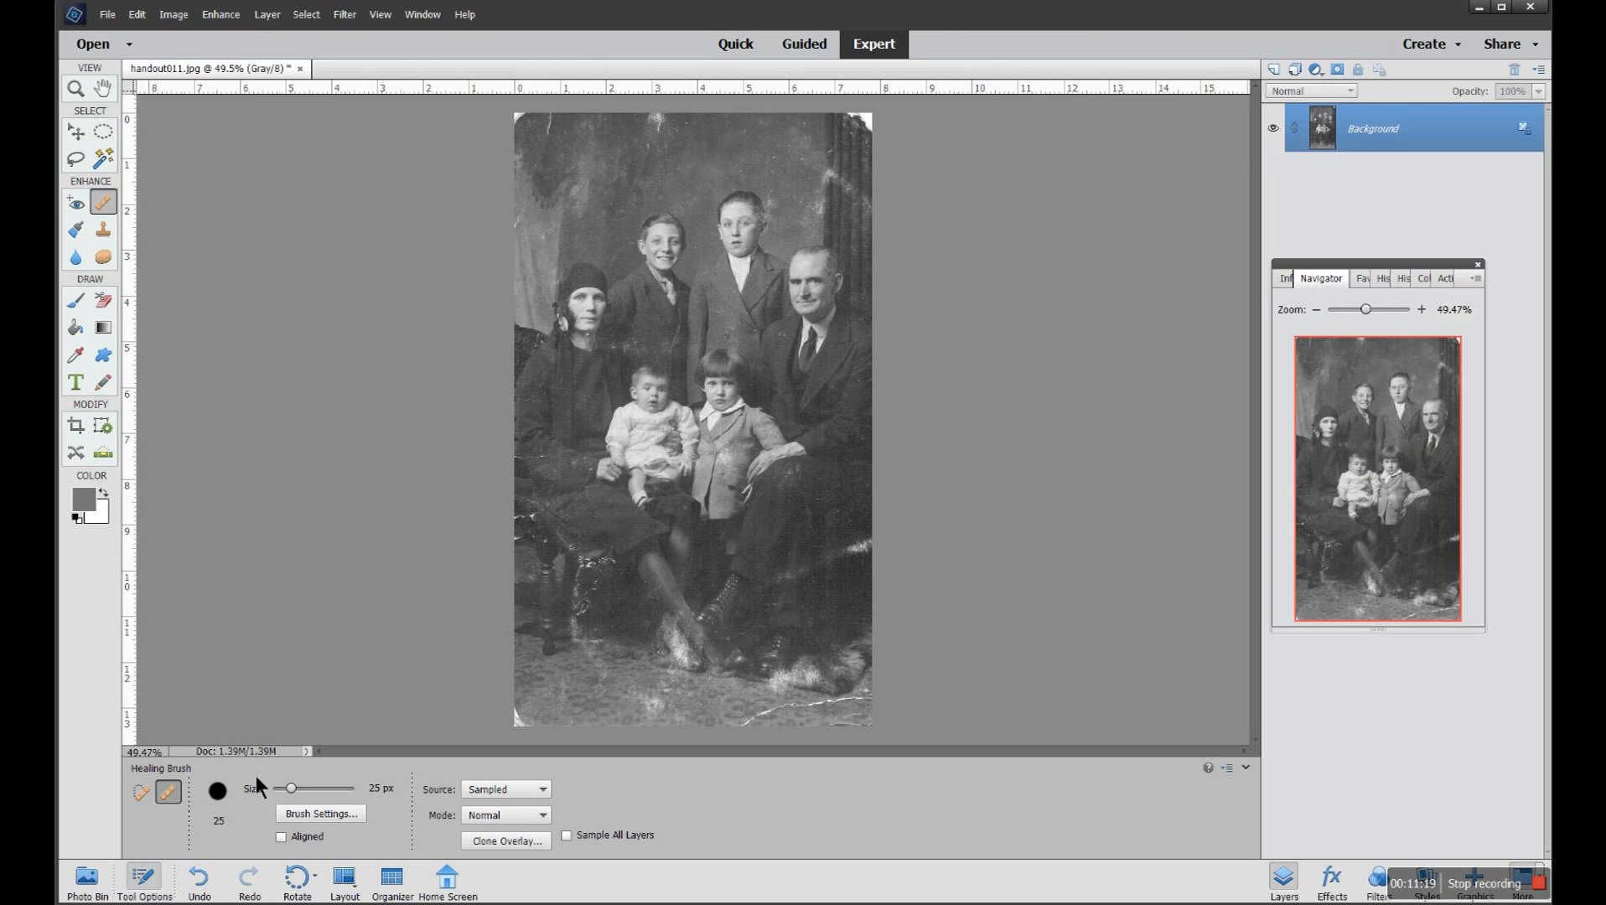
- Switch from the Healing Brush to the Spot Healing Brush for further repairs to the family photo
{"action": "left_click", "coordinate": [151, 790]}
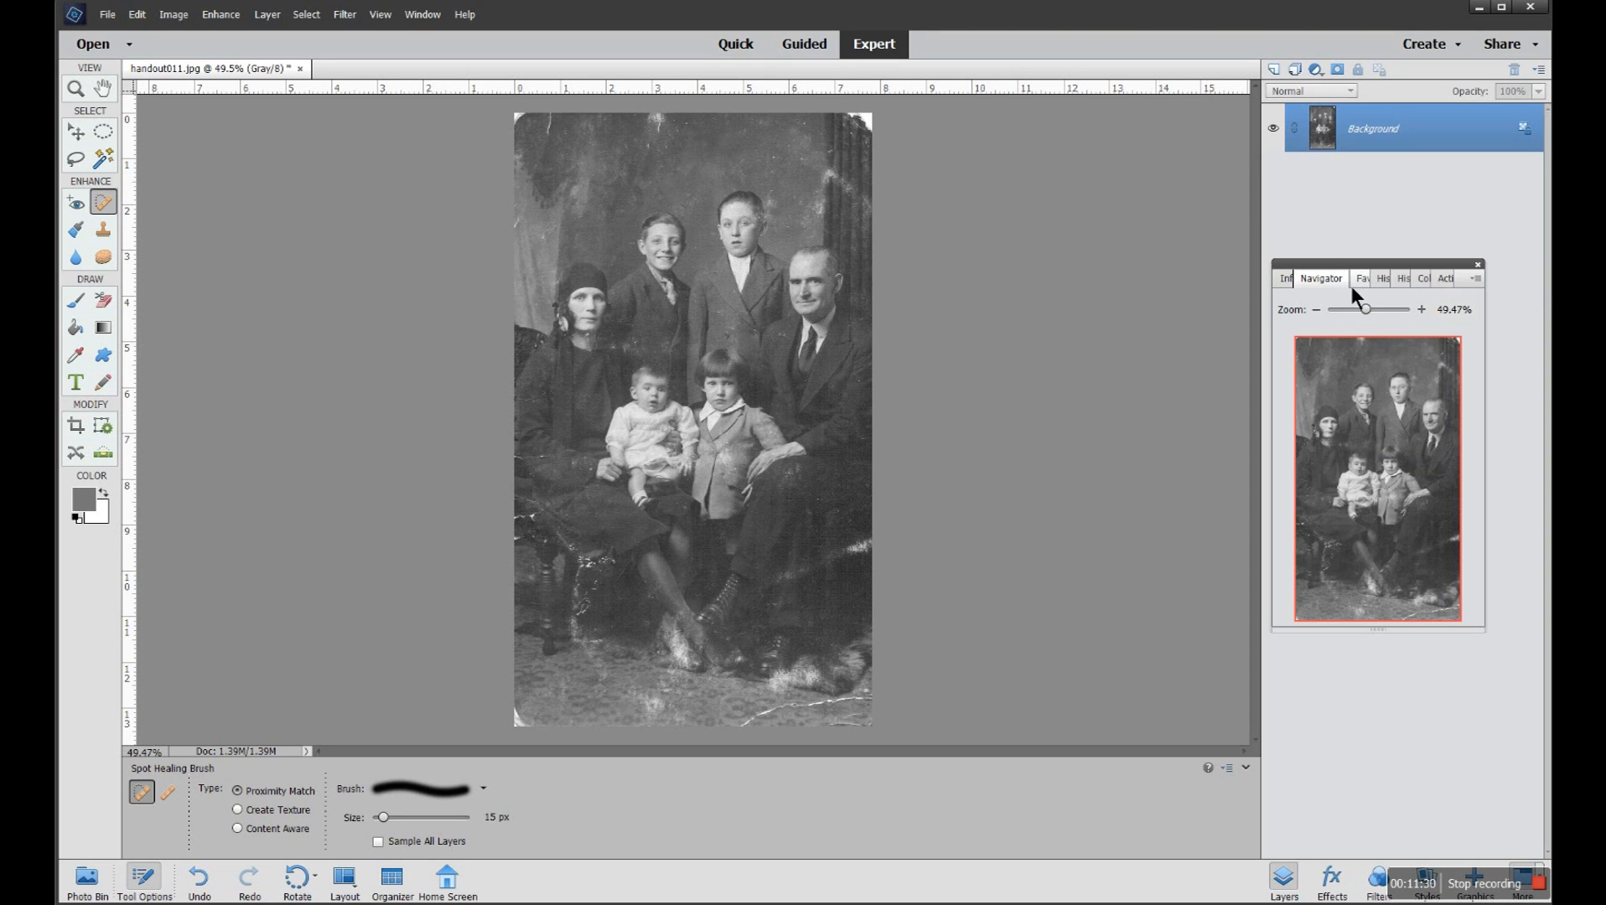
{"action": "left_click_drag", "start_coordinate": [1366, 310], "coordinate": [1371, 310]}
{"action": "left_click_drag", "start_coordinate": [1379, 379], "coordinate": [1366, 364]}
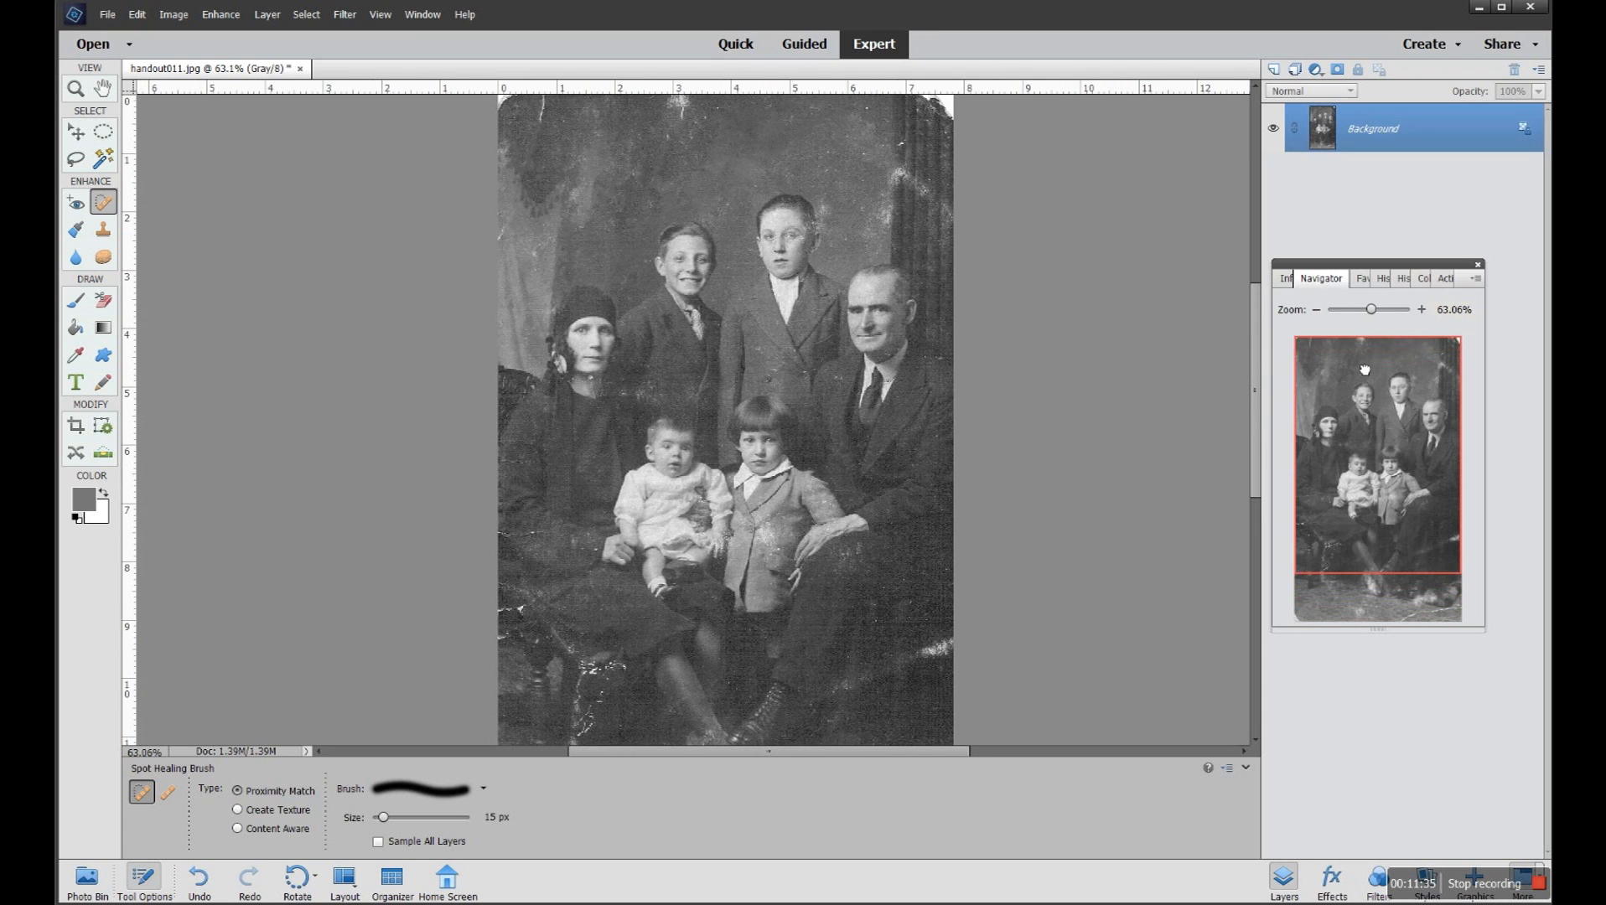